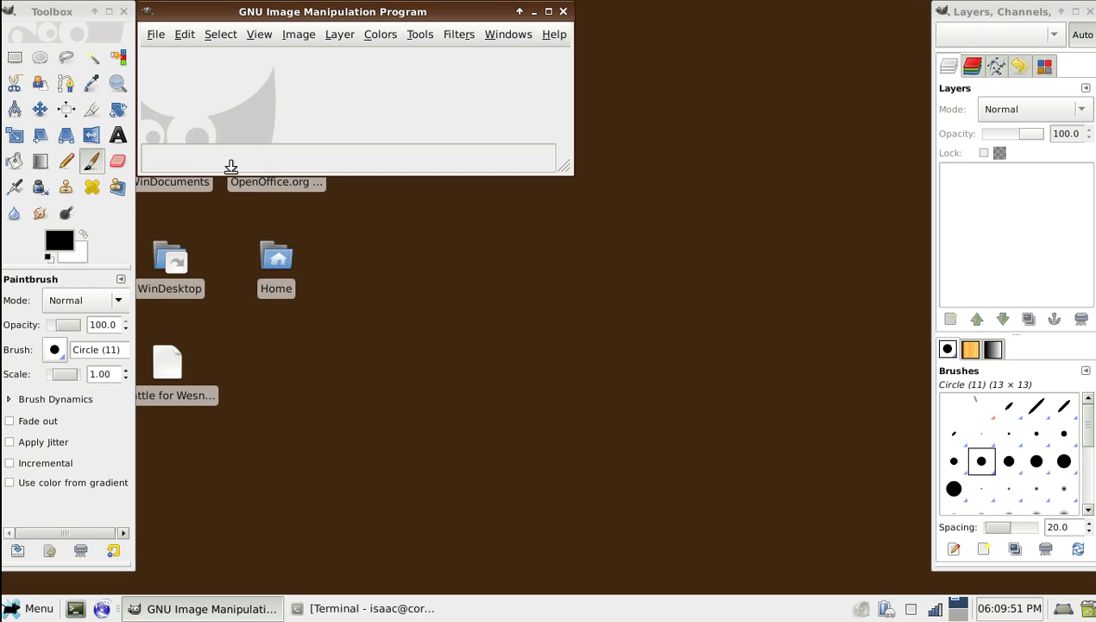
# Create a new blank image with its height set to 800
pyautogui.click(155, 34)
pyautogui.click(170, 55)
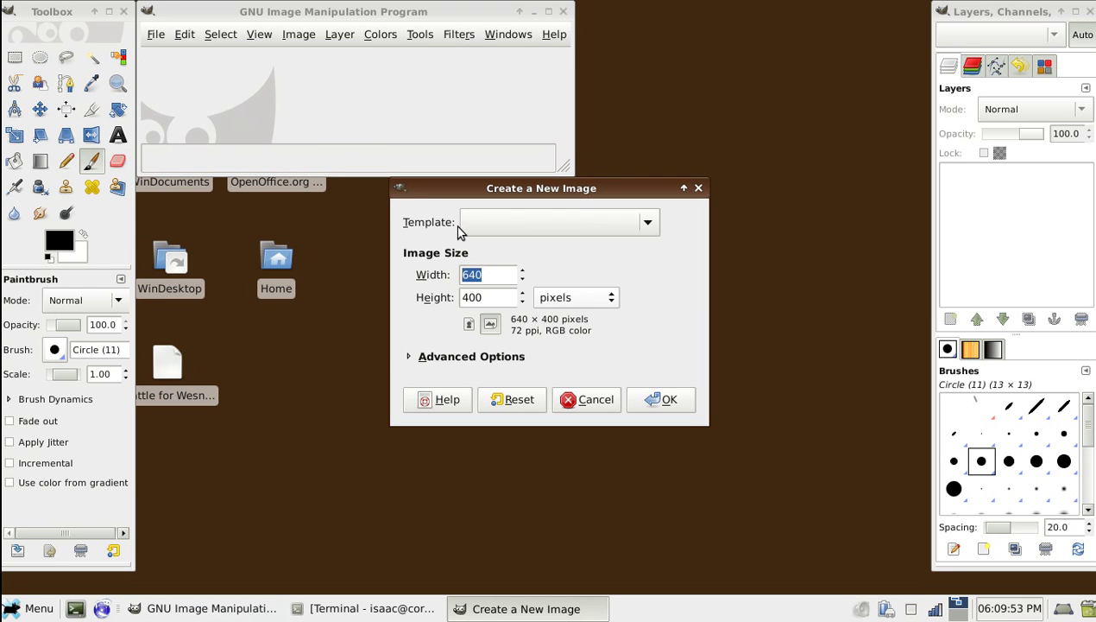
pyautogui.press('Tab')
pyautogui.write('800')
pyautogui.press('Return')
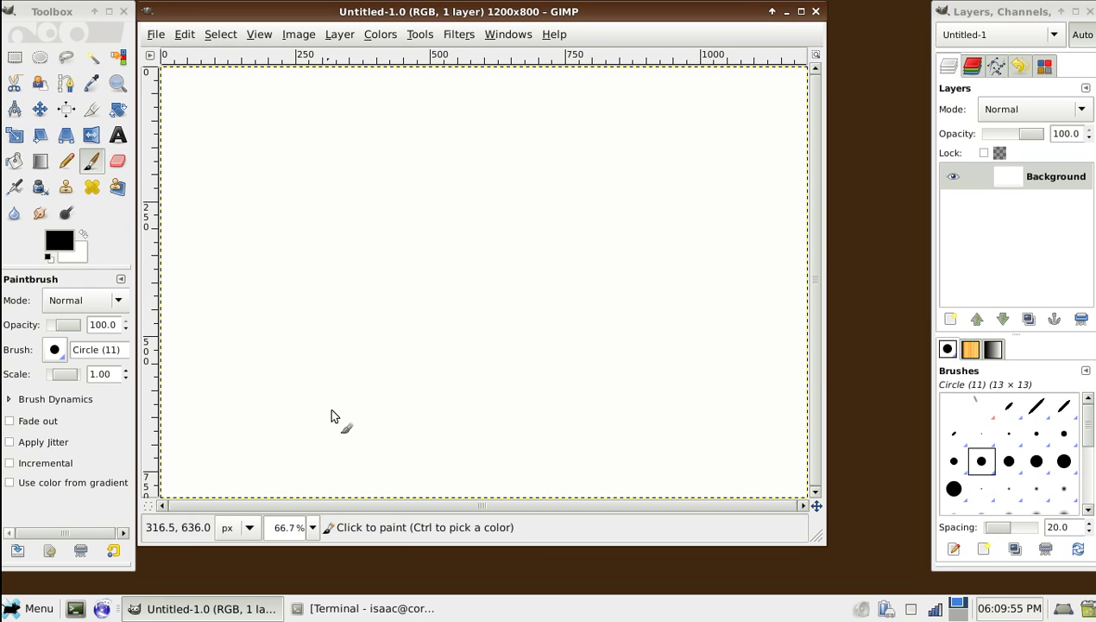
# Rotate the image 90° clockwise to portrait, view it at 50% zoom and enlarge the window
pyautogui.click(298, 34)
pyautogui.moveTo(325, 88)
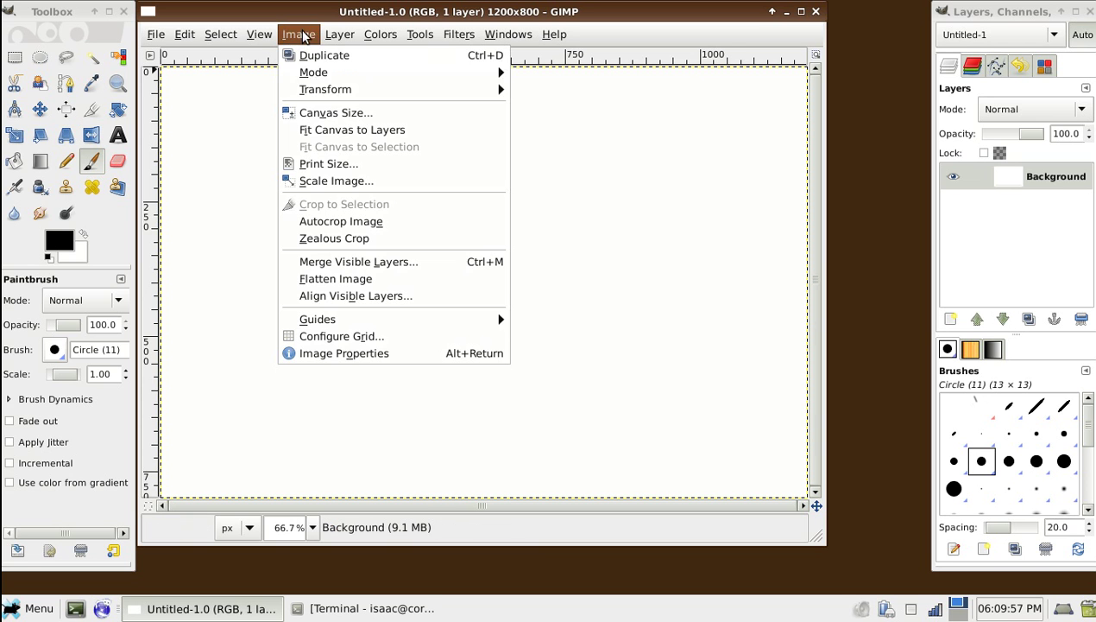
pyautogui.click(553, 130)
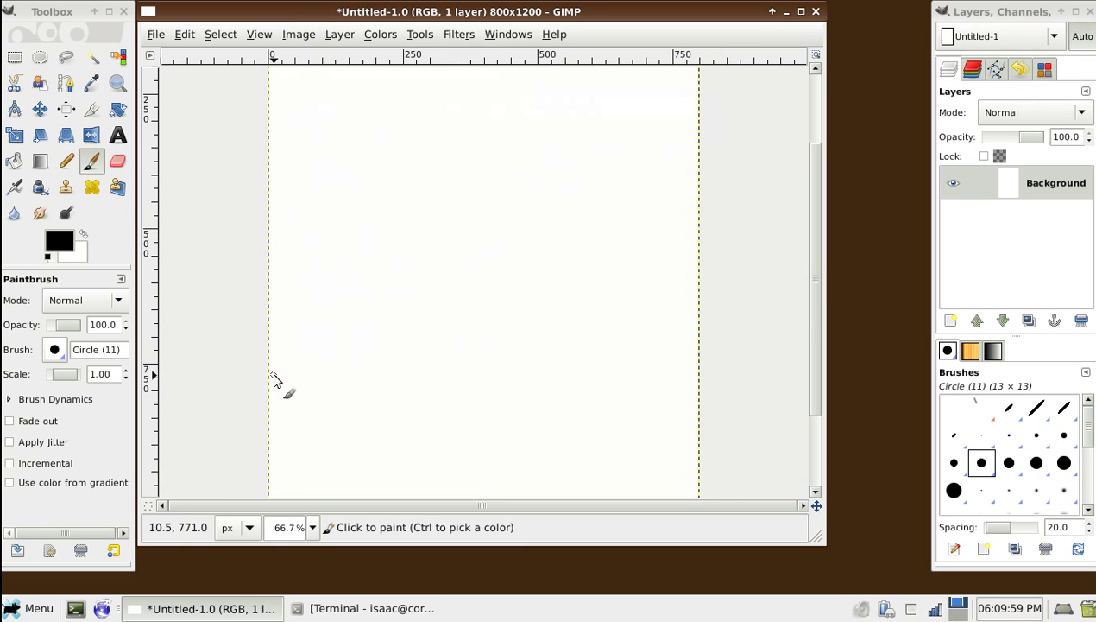
pyautogui.click(312, 526)
pyautogui.click(293, 457)
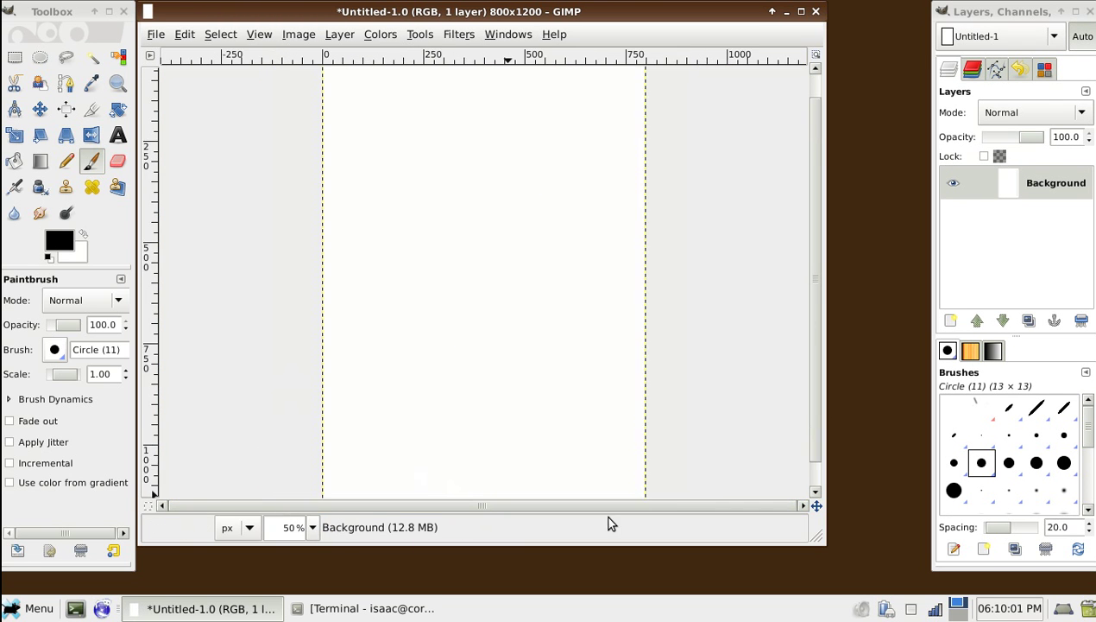
pyautogui.moveTo(827, 541); pyautogui.dragTo(873, 593)
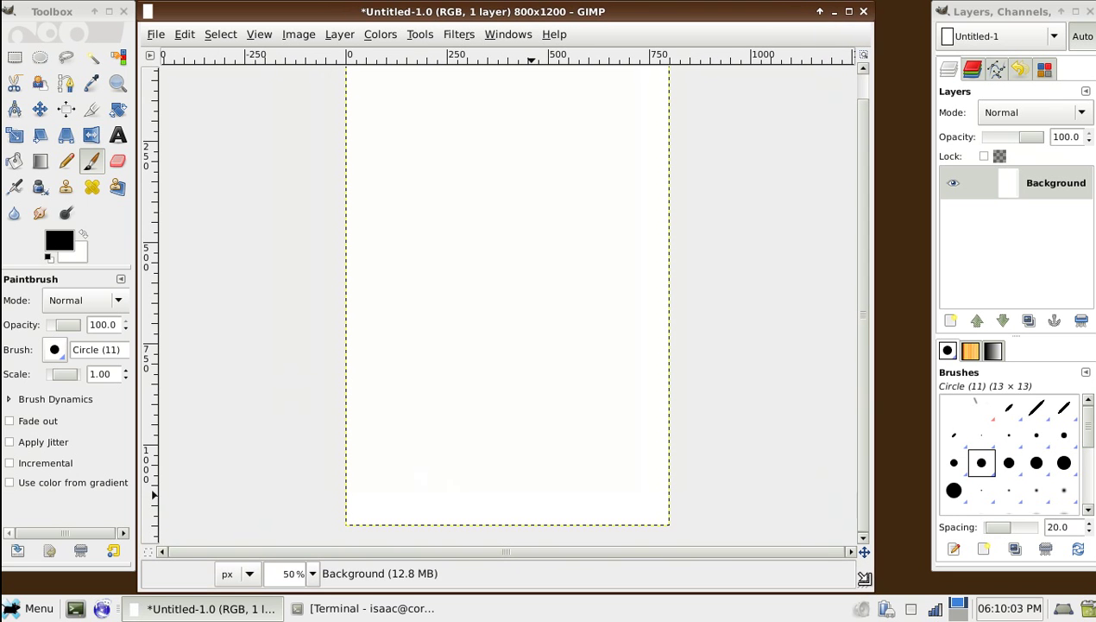
# Switch to the Paths tool and widen the side dock and image window
pyautogui.click(66, 82)
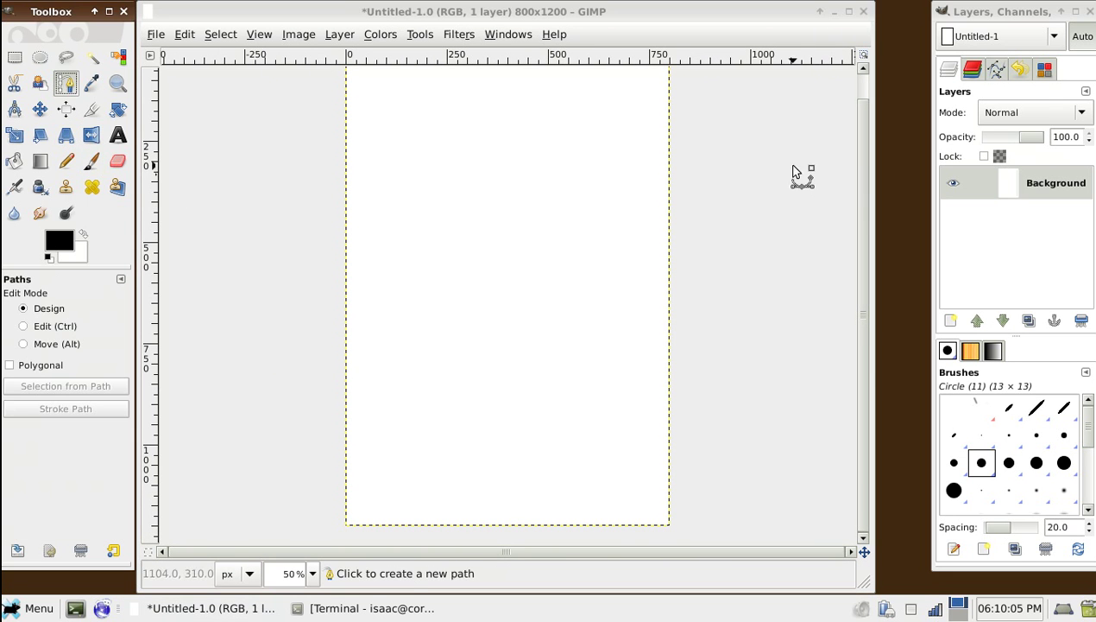
pyautogui.moveTo(938, 151); pyautogui.dragTo(897, 147)
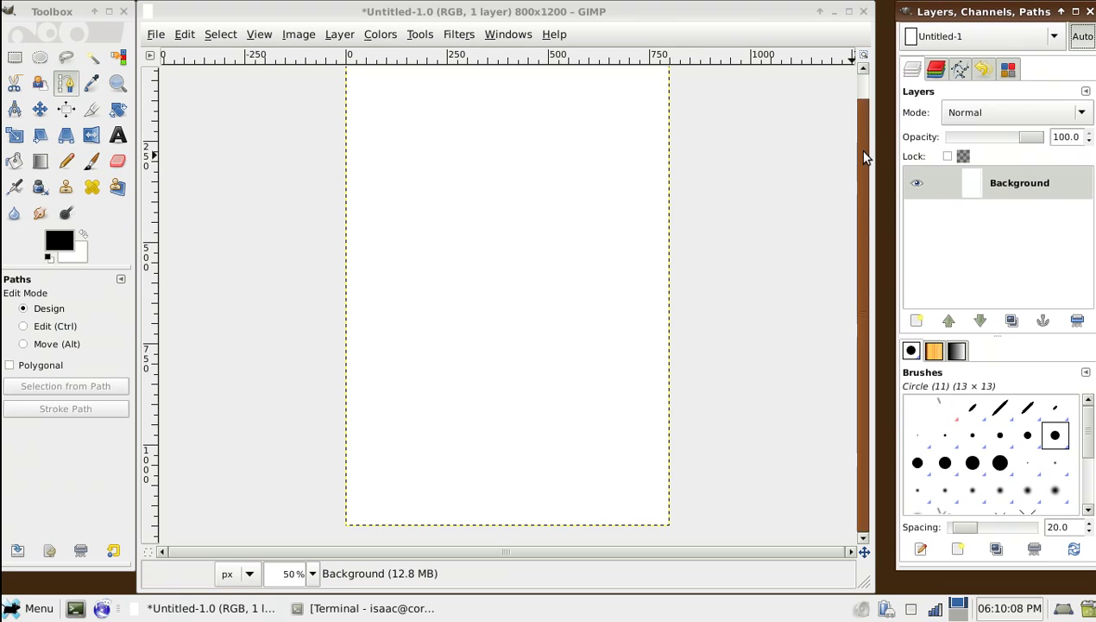
pyautogui.click(860, 298)
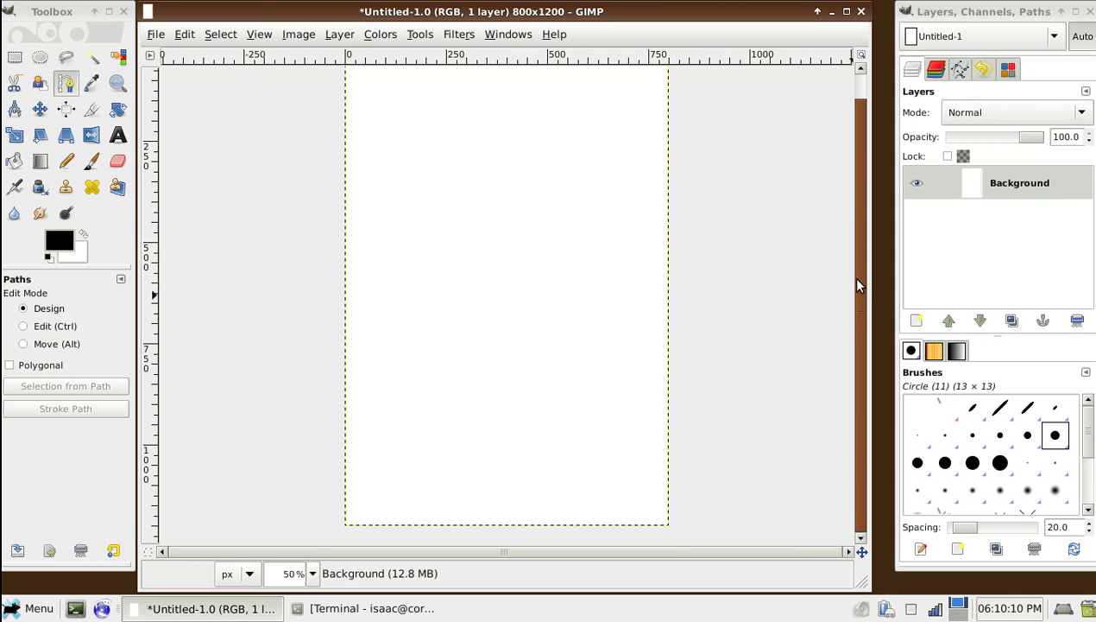
pyautogui.moveTo(867, 570); pyautogui.dragTo(872, 573)
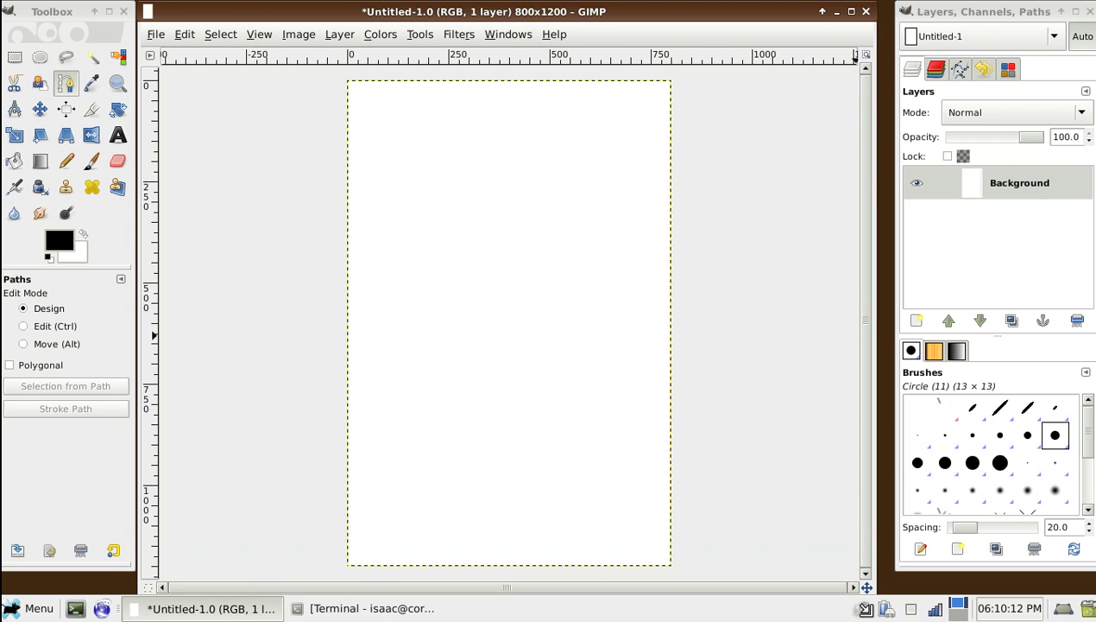
# Draw a closed two-anchor circle in the upper half of the canvas and show the Paths list
pyautogui.moveTo(427, 229); pyautogui.dragTo(428, 120)
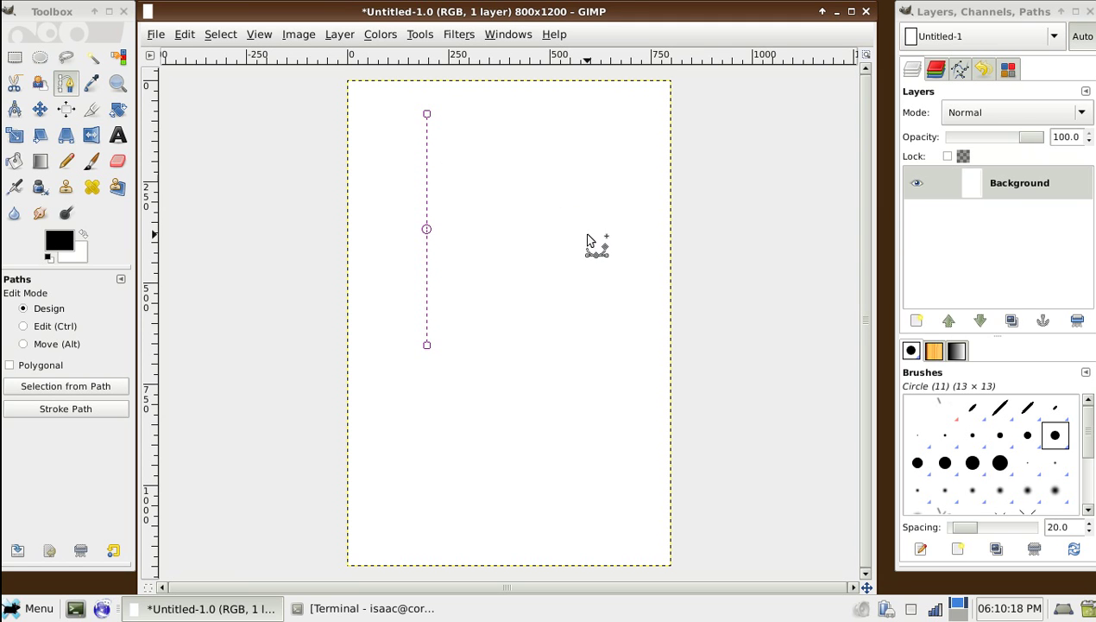
pyautogui.moveTo(587, 234); pyautogui.dragTo(590, 357)
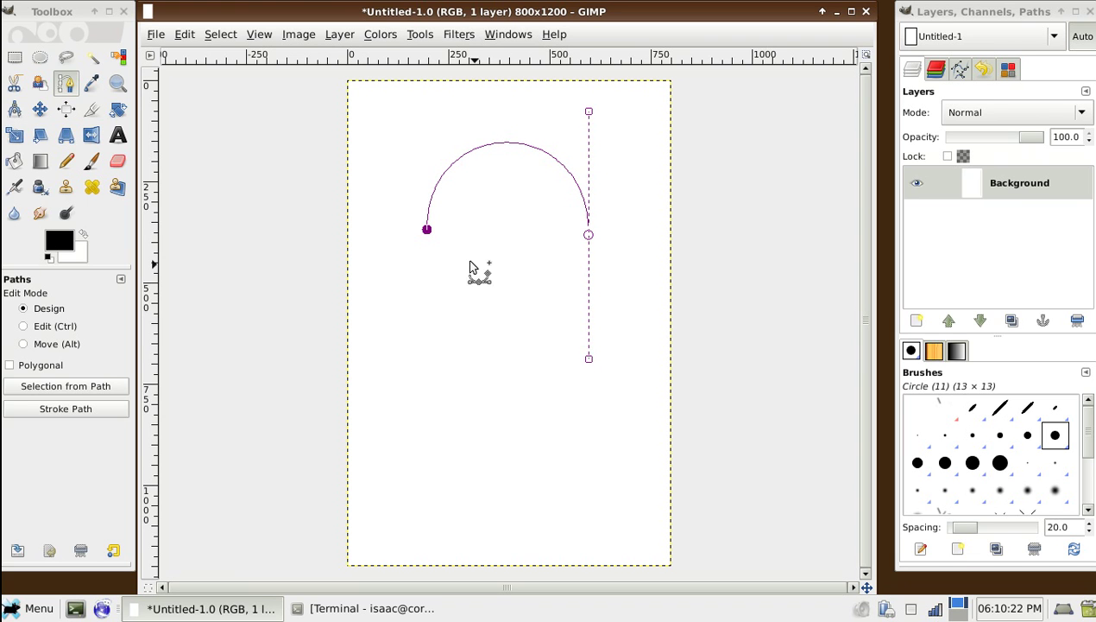
pyautogui.keyDown('ctrl'); pyautogui.click(426, 230); pyautogui.keyUp('ctrl')
pyautogui.moveTo(428, 230); pyautogui.dragTo(417, 231)
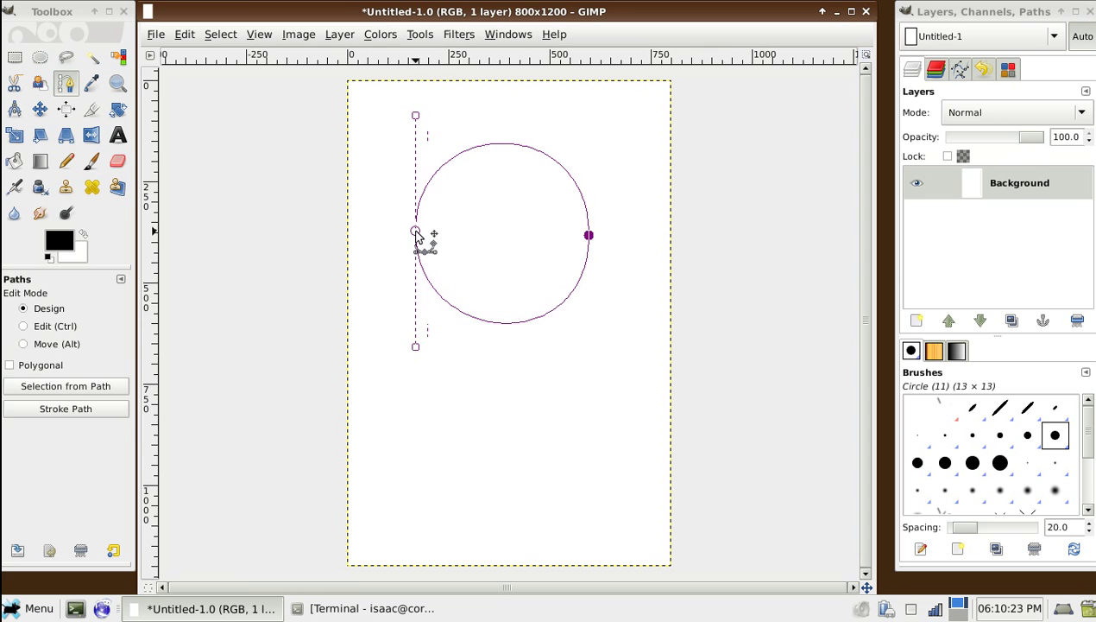
pyautogui.click(961, 71)
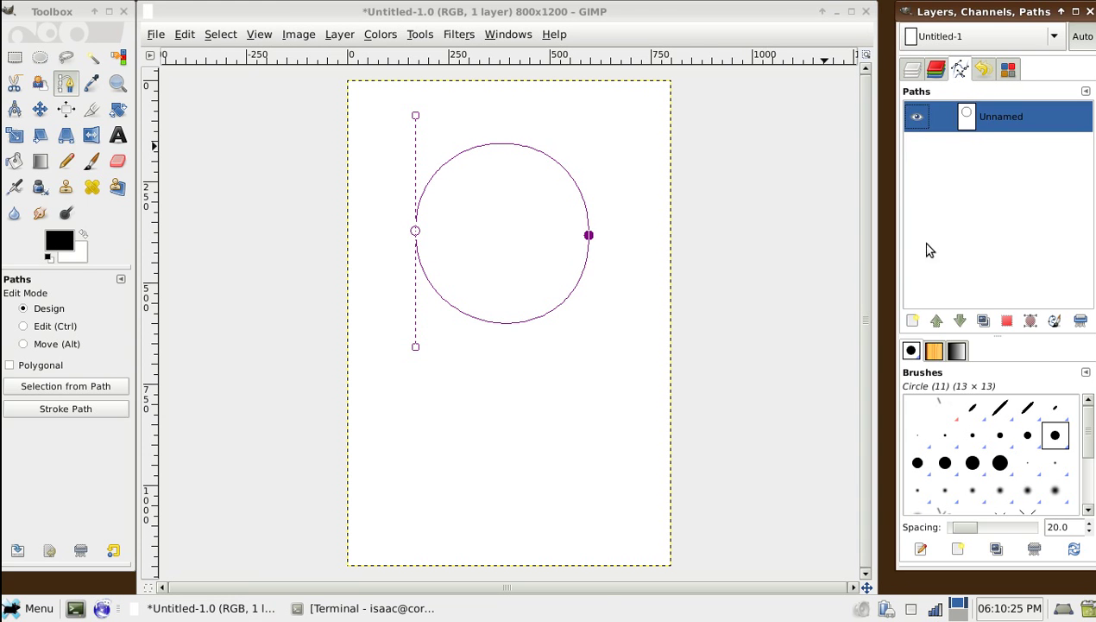
# Add New Path and draw a closed oval inside the circle's left side
pyautogui.click(920, 317)
pyautogui.press('Return')
pyautogui.click(917, 116)
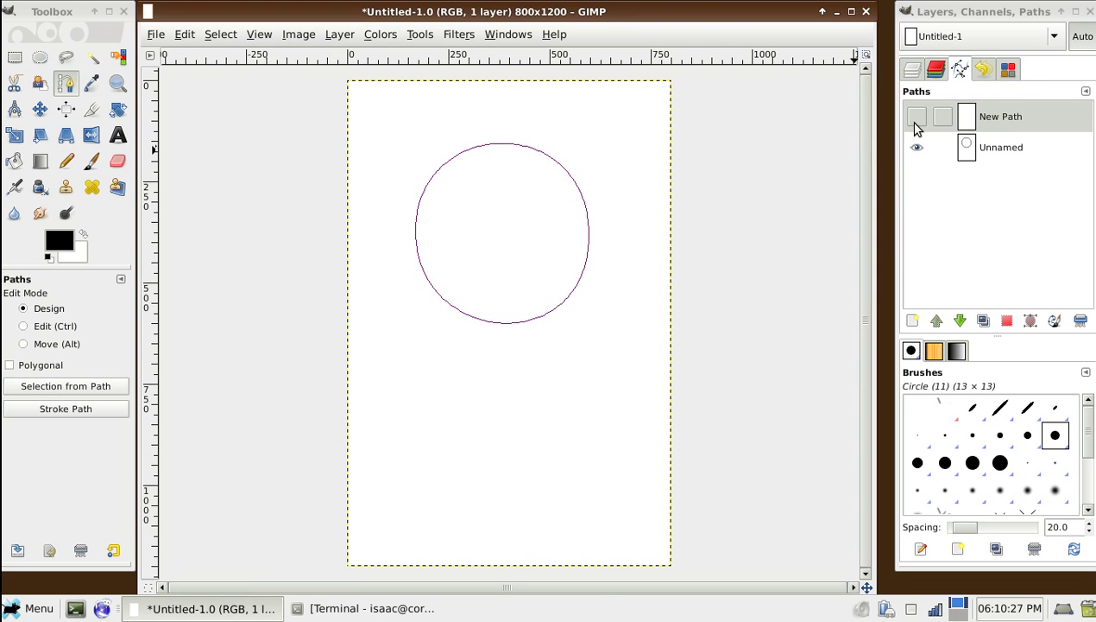
pyautogui.moveTo(421, 224); pyautogui.dragTo(419, 162)
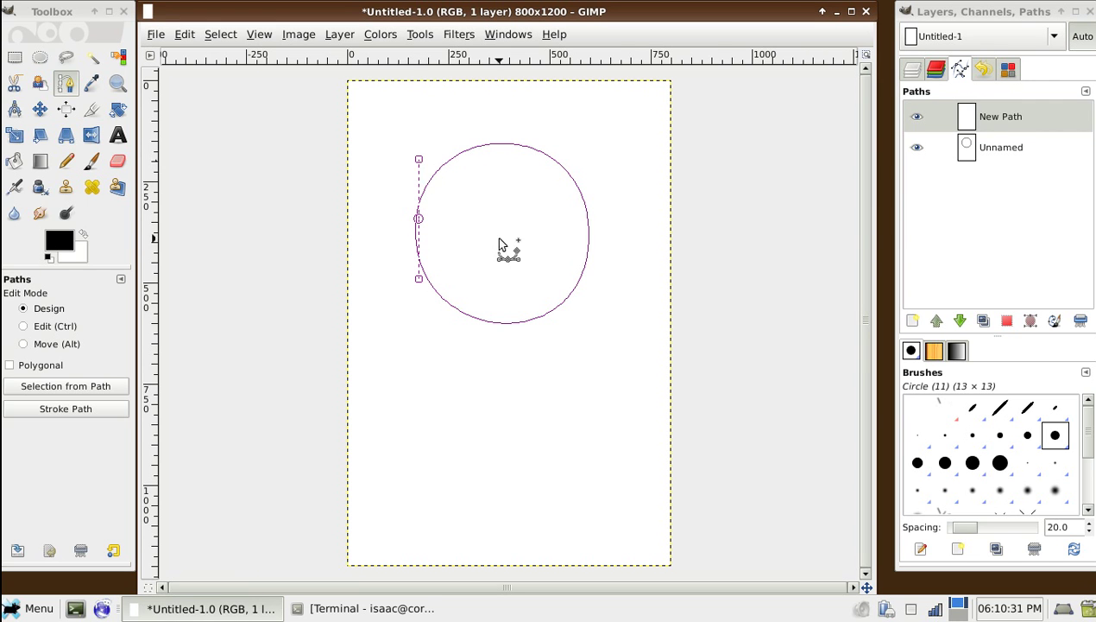
pyautogui.moveTo(482, 221); pyautogui.dragTo(481, 290)
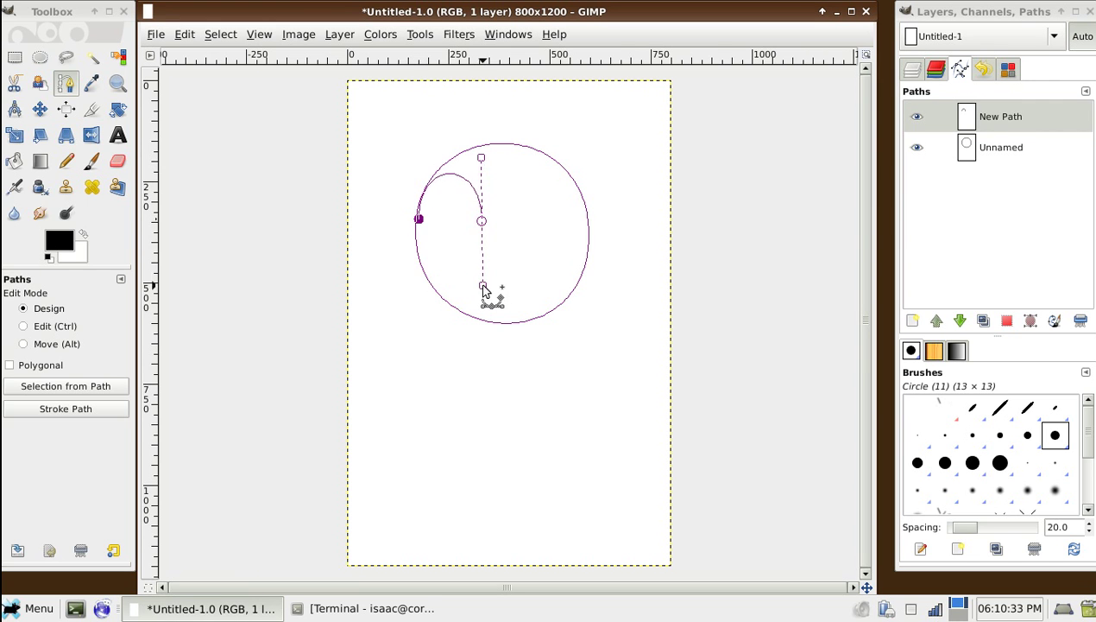
pyautogui.keyDown('ctrl'); pyautogui.click(418, 220); pyautogui.keyUp('ctrl')
pyautogui.moveTo(482, 222); pyautogui.dragTo(485, 222)
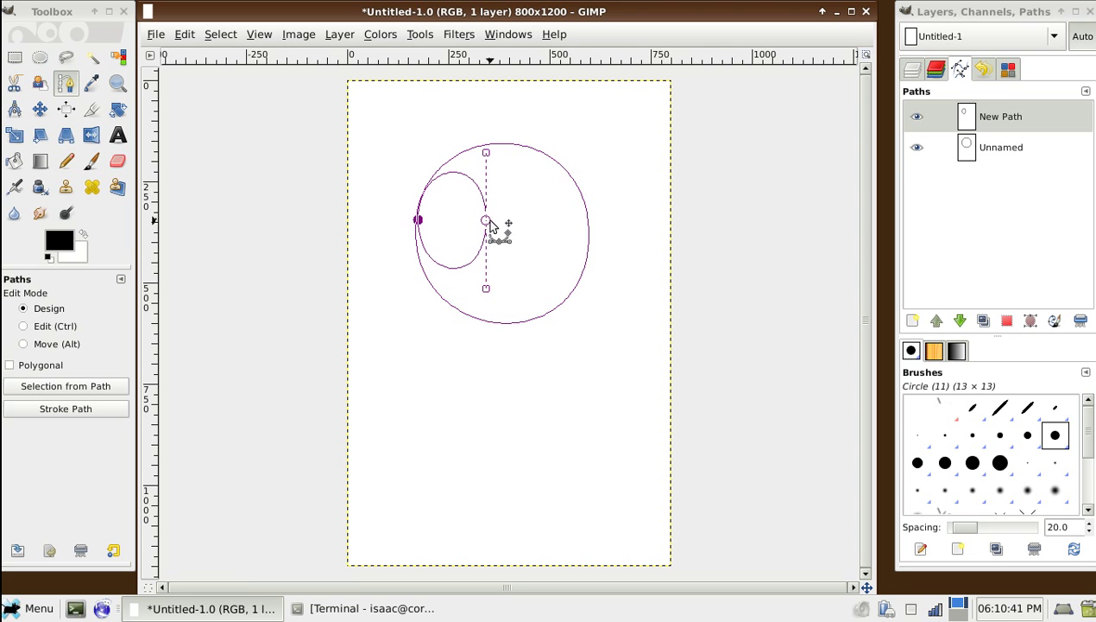
# Duplicate the oval, move the copy to the right so they touch, and round its curve
pyautogui.rightClick(936, 117)
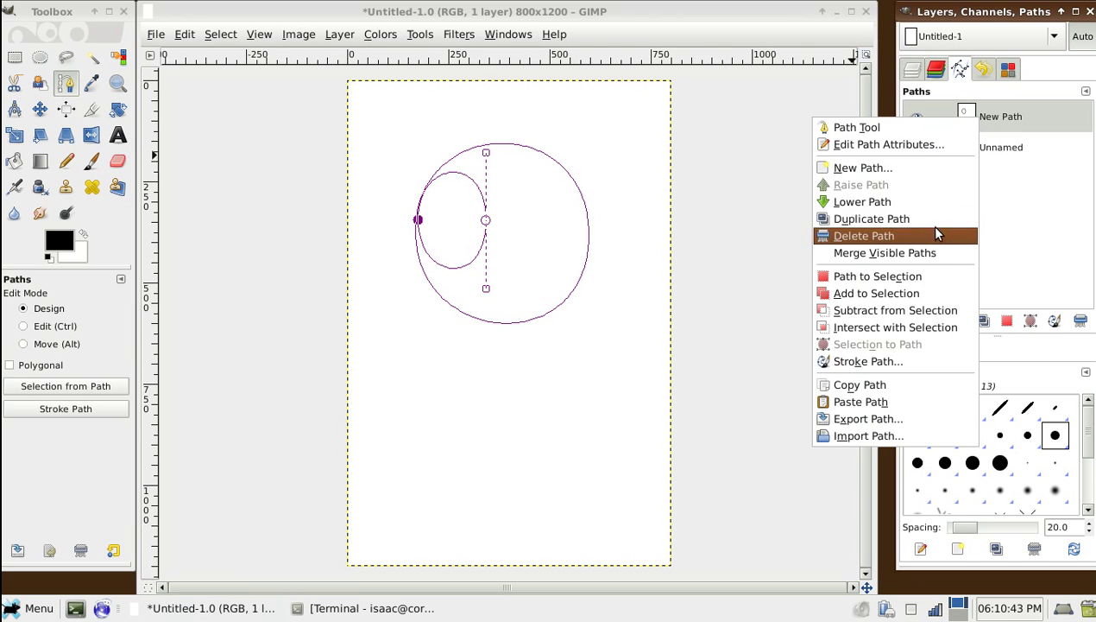
pyautogui.click(940, 216)
pyautogui.moveTo(418, 221); pyautogui.dragTo(562, 226)
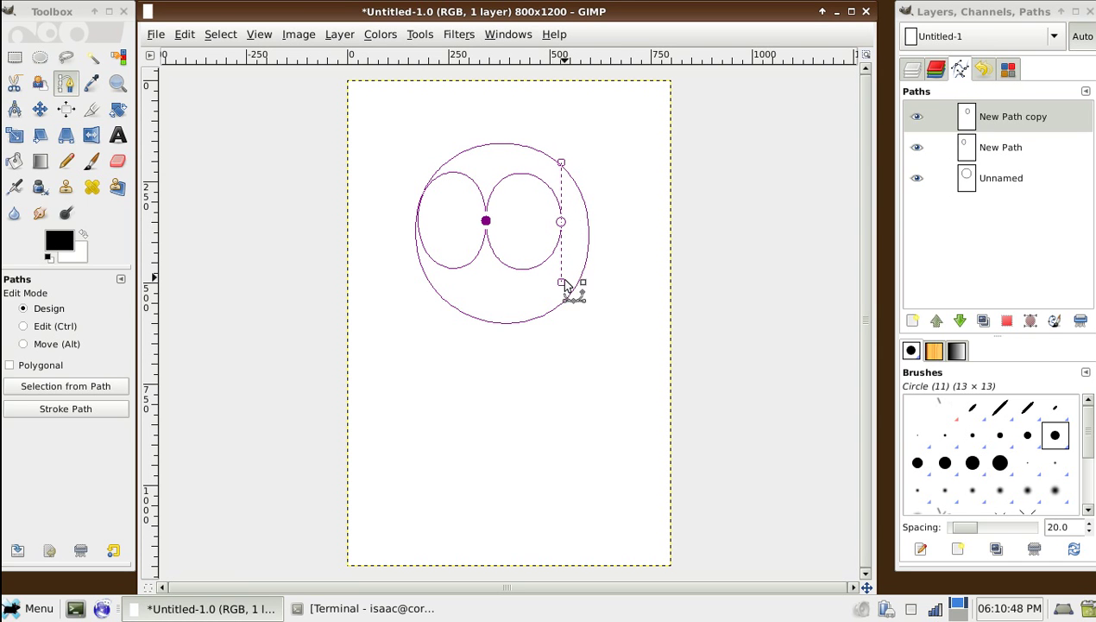
pyautogui.moveTo(562, 285); pyautogui.dragTo(562, 291)
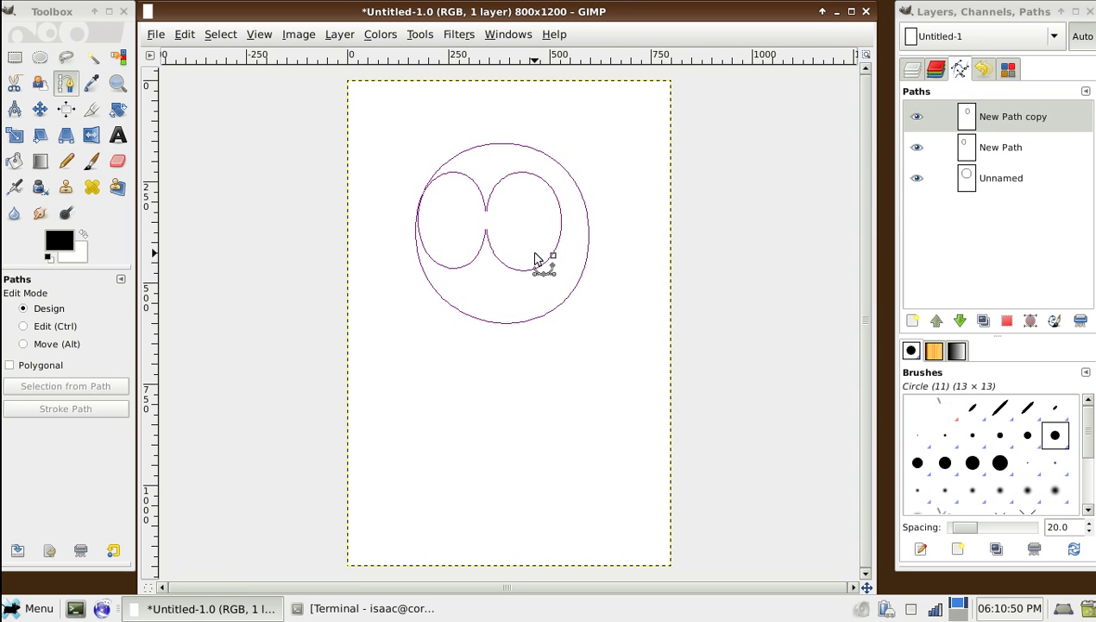
pyautogui.click(533, 253)
pyautogui.hotkey('ctrl', 'z')
pyautogui.moveTo(524, 273); pyautogui.dragTo(524, 271)
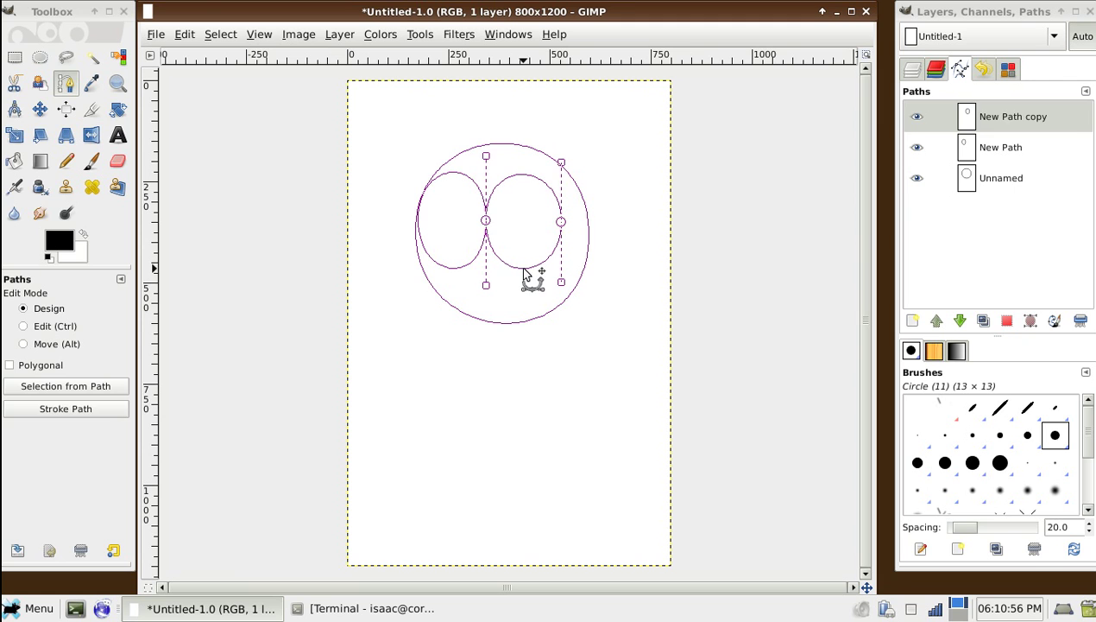
pyautogui.click(453, 270)
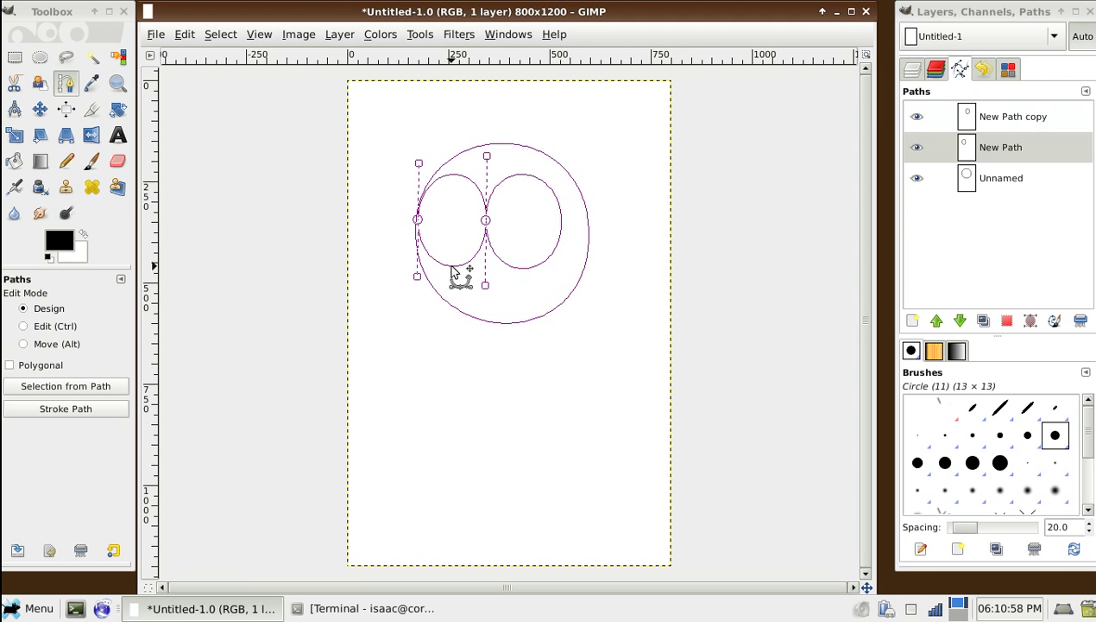
pyautogui.press('Escape')
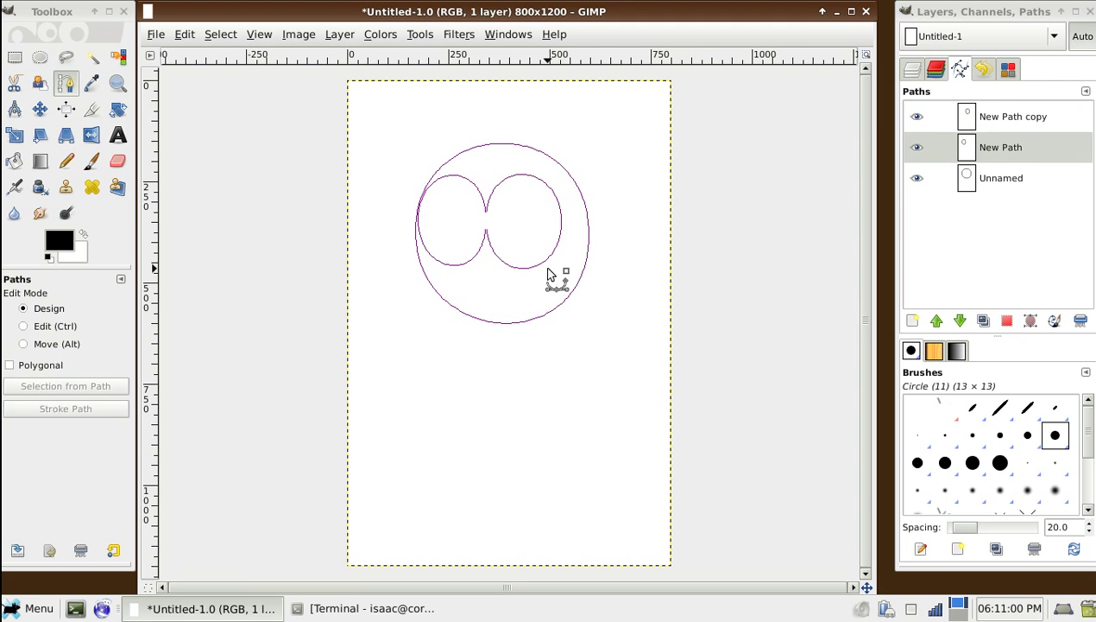
pyautogui.click(537, 269)
# Create New Path#1 and draw a short smile curve near the bottom of the circle
pyautogui.click(913, 322)
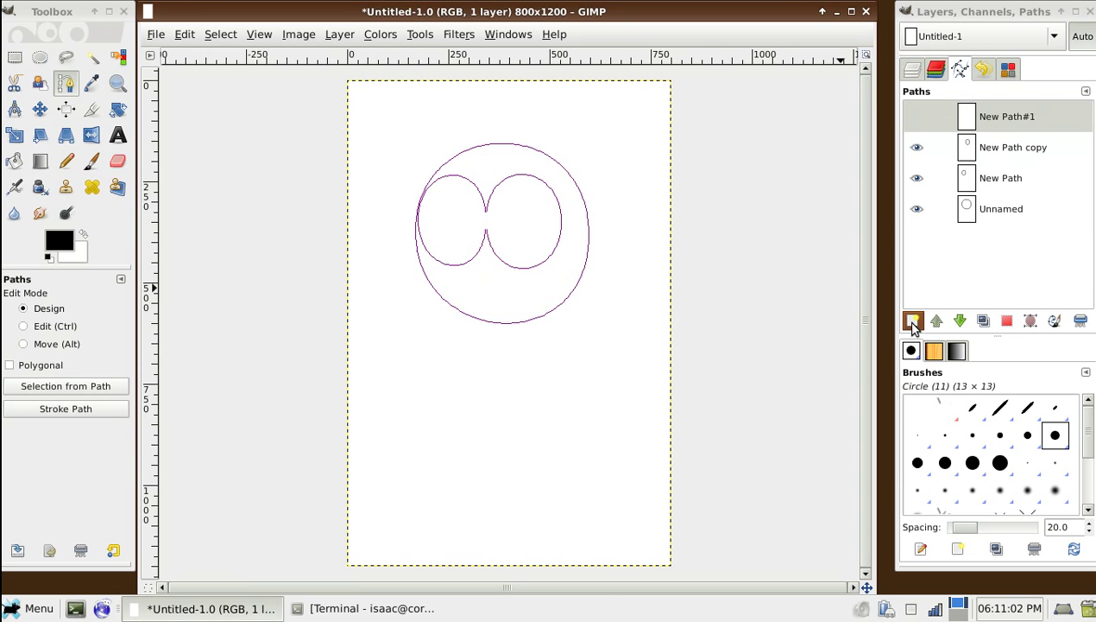
pyautogui.click(916, 116)
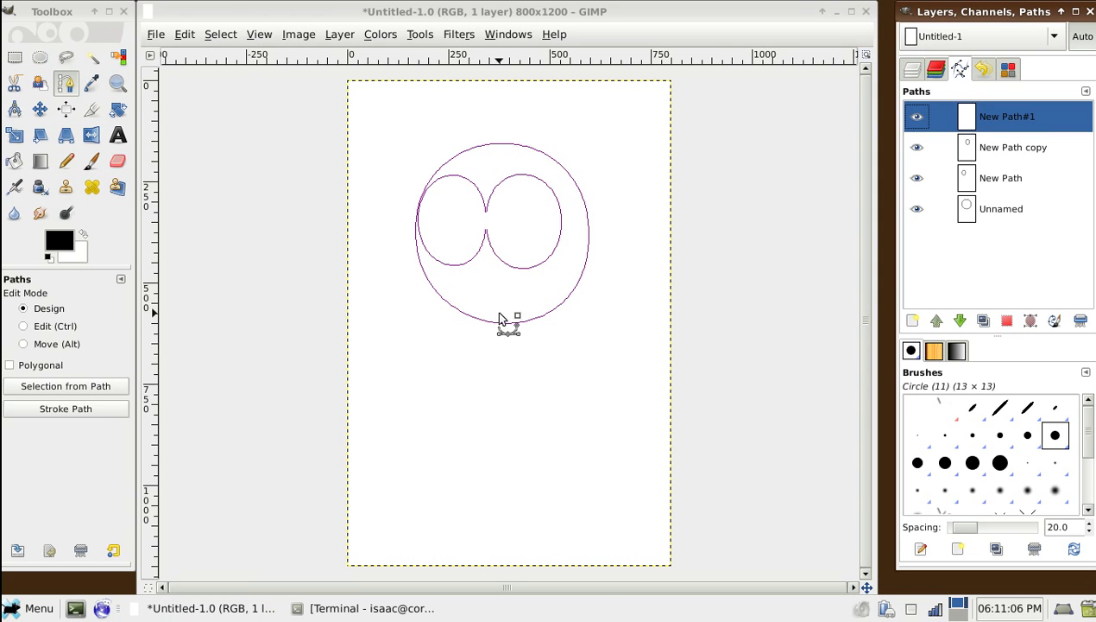
pyautogui.moveTo(500, 315); pyautogui.dragTo(536, 317)
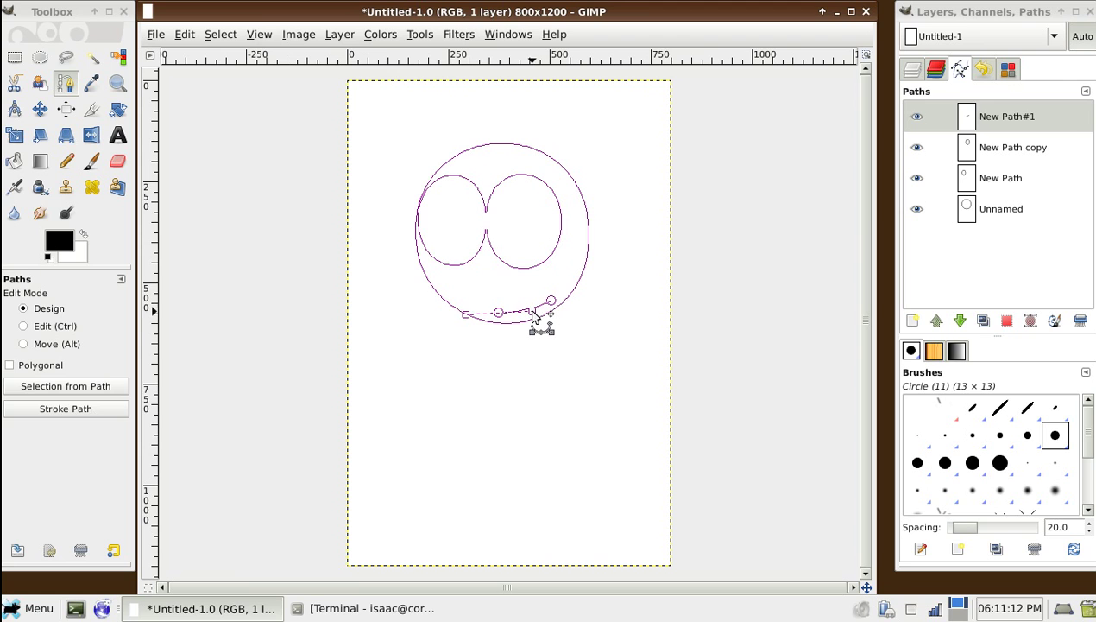
pyautogui.press('Escape')
pyautogui.click(534, 314)
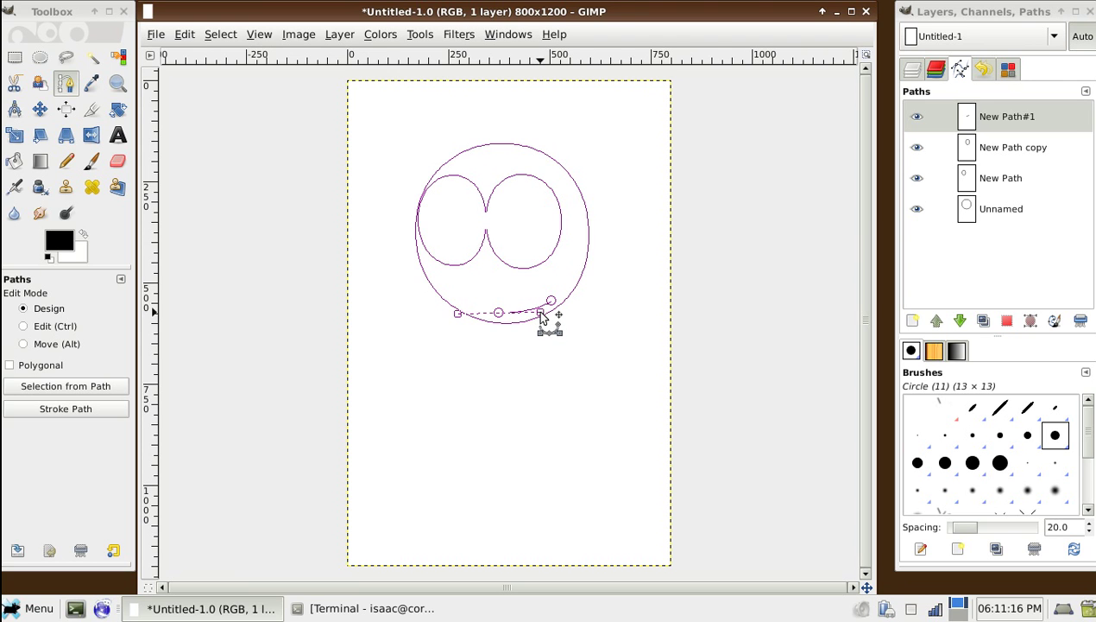
pyautogui.press('Escape')
pyautogui.click(539, 315)
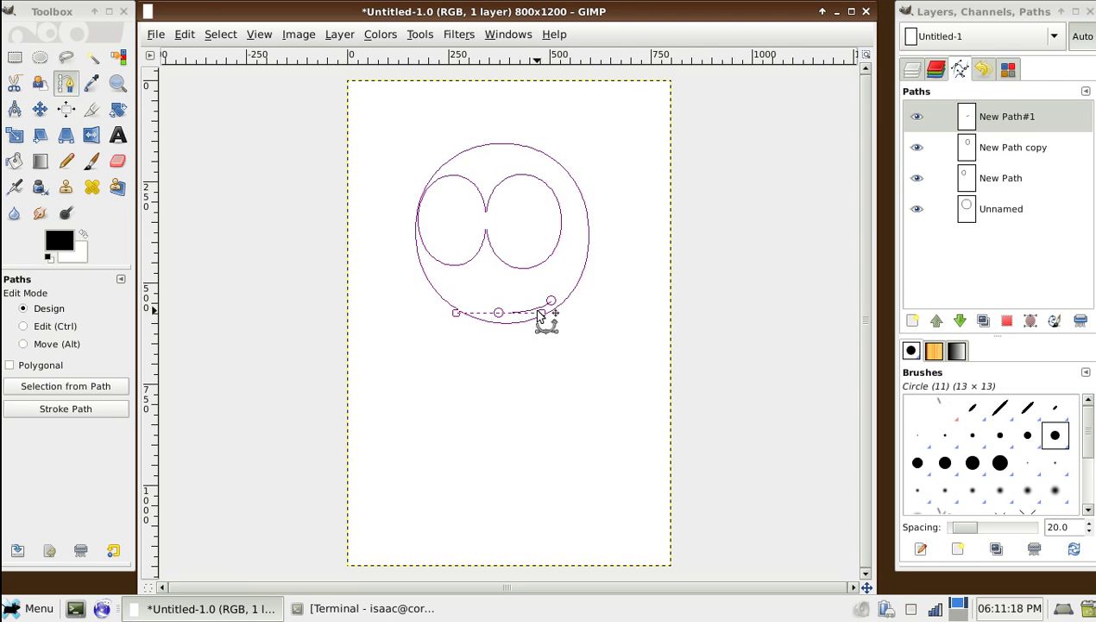
# Finish the smile curve and select the Unnamed head circle path for editing
pyautogui.press('Escape')
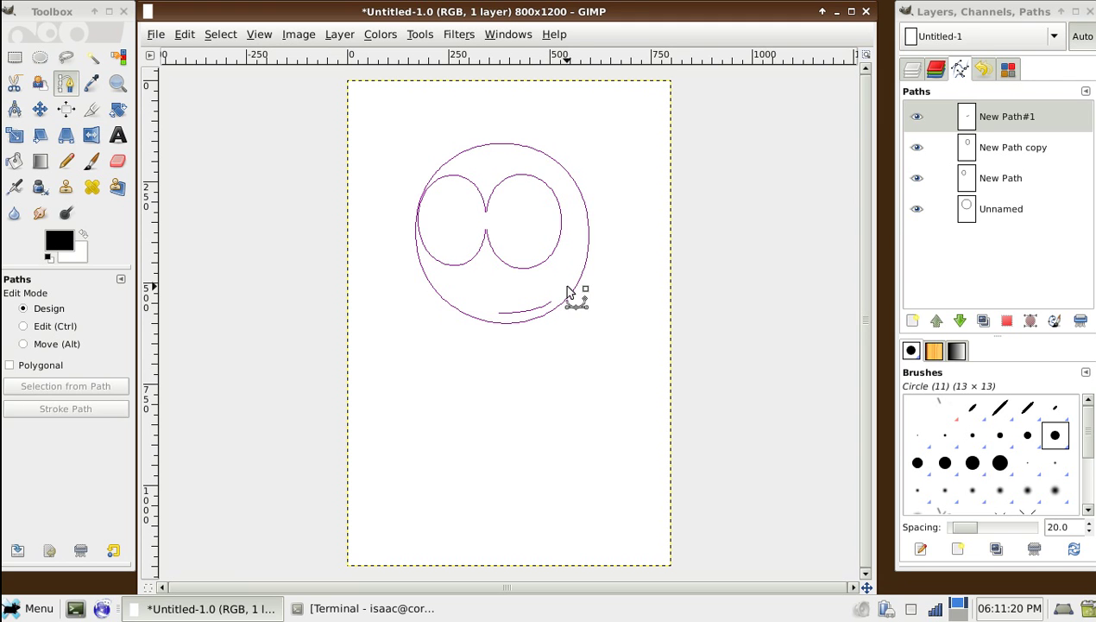
pyautogui.click(536, 315)
pyautogui.press('Escape')
pyautogui.click(534, 315)
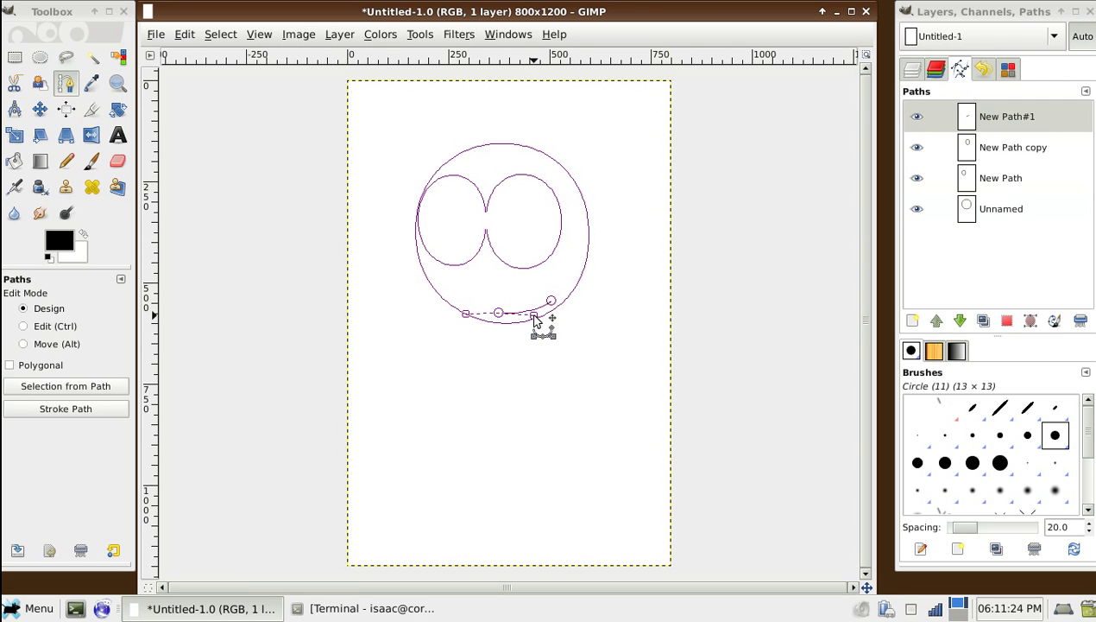
pyautogui.press('Escape')
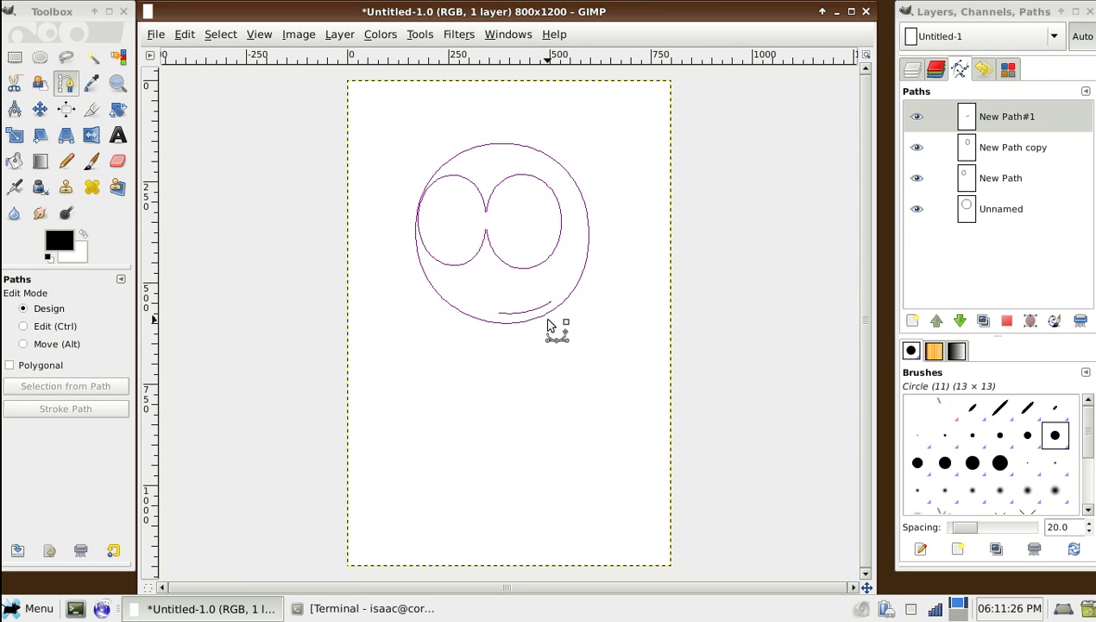
pyautogui.click(547, 321)
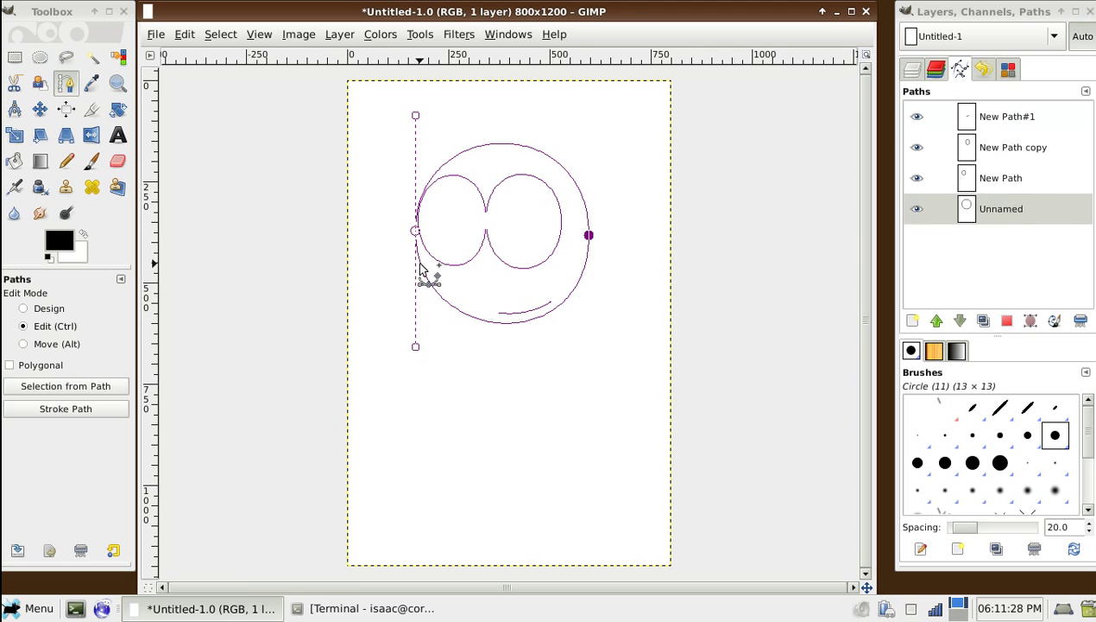
# Add anchors to the head circle and pull them into a pointed lower-left tip
pyautogui.moveTo(421, 264); pyautogui.dragTo(448, 346)
pyautogui.click(508, 325)
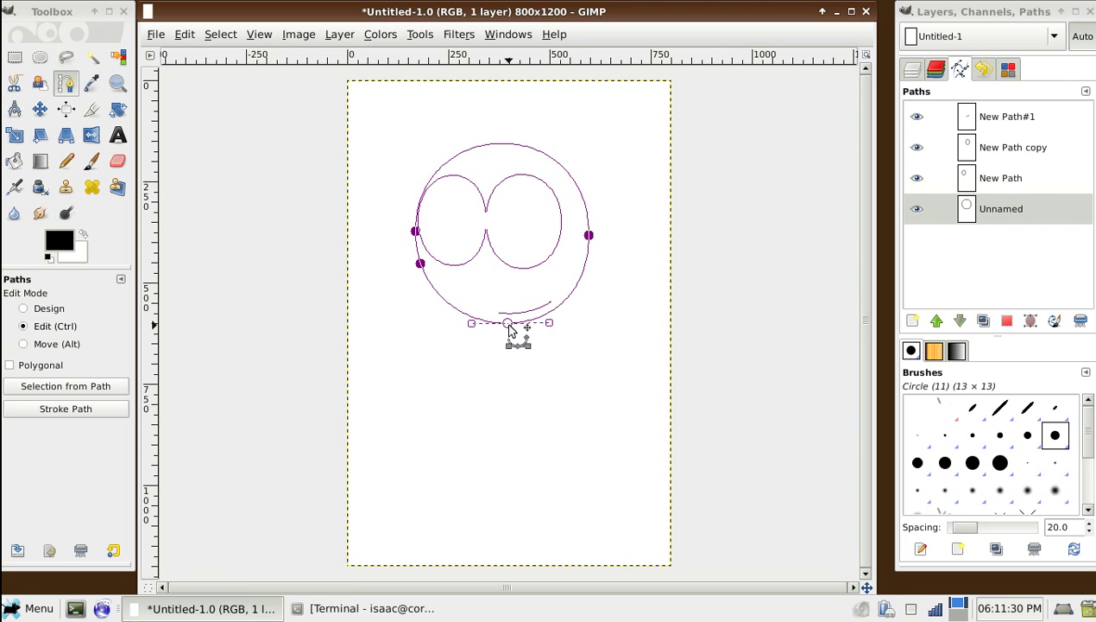
pyautogui.click(420, 264)
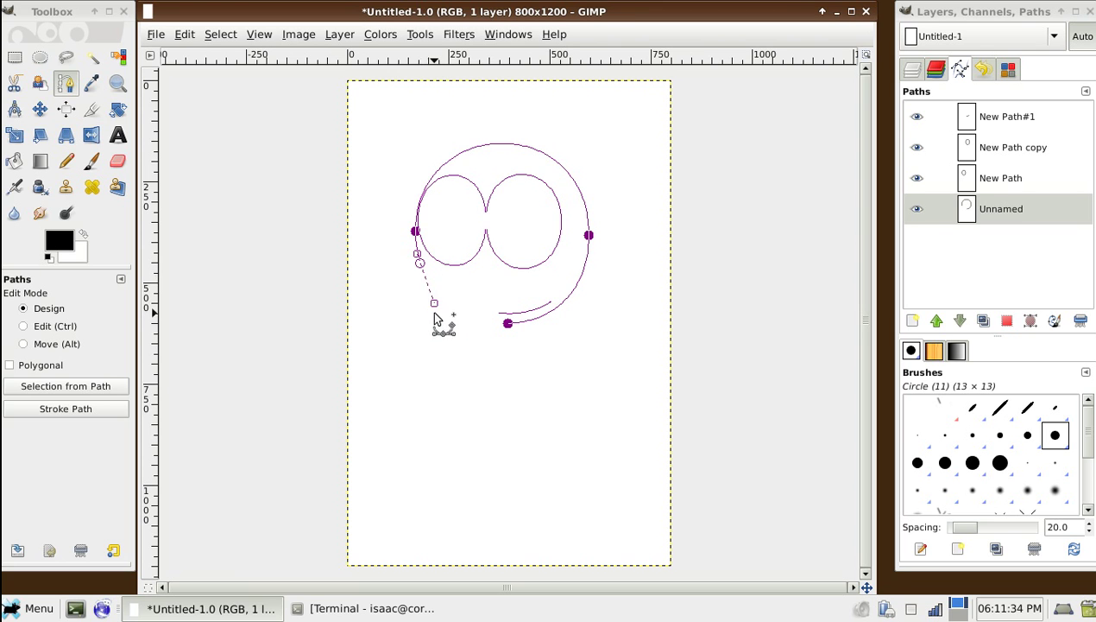
pyautogui.moveTo(409, 270); pyautogui.dragTo(388, 269)
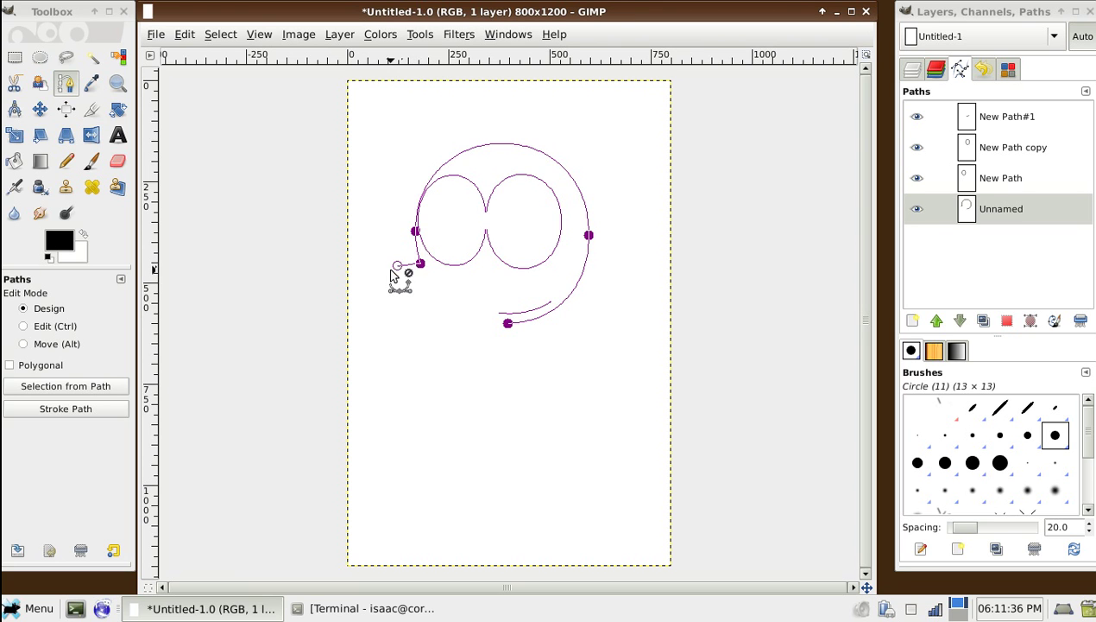
pyautogui.moveTo(507, 323); pyautogui.dragTo(418, 330)
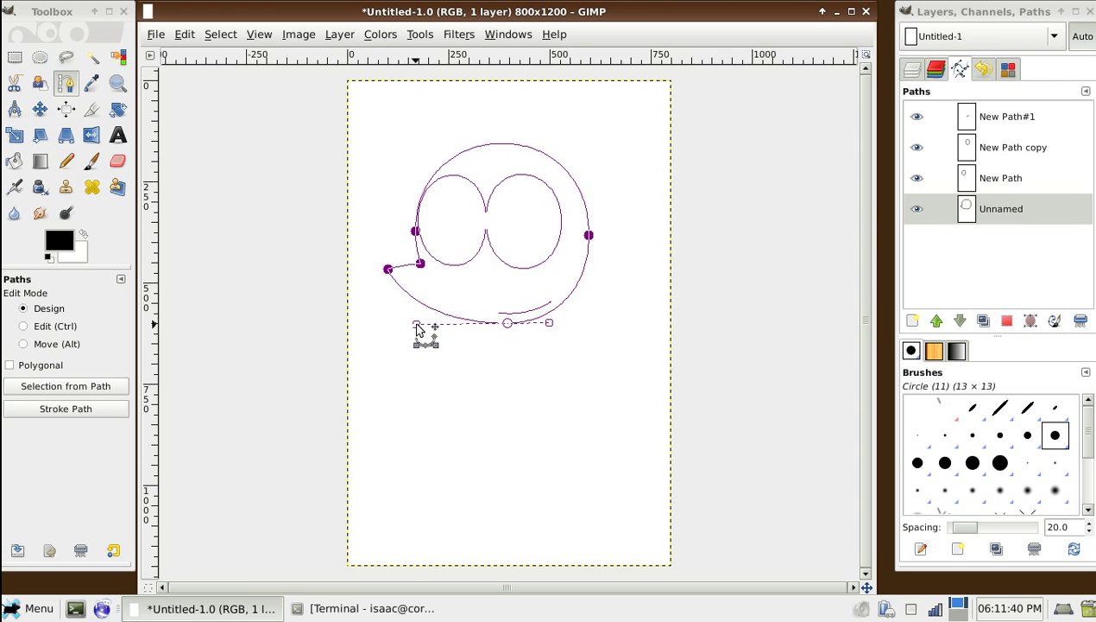
pyautogui.press('Escape')
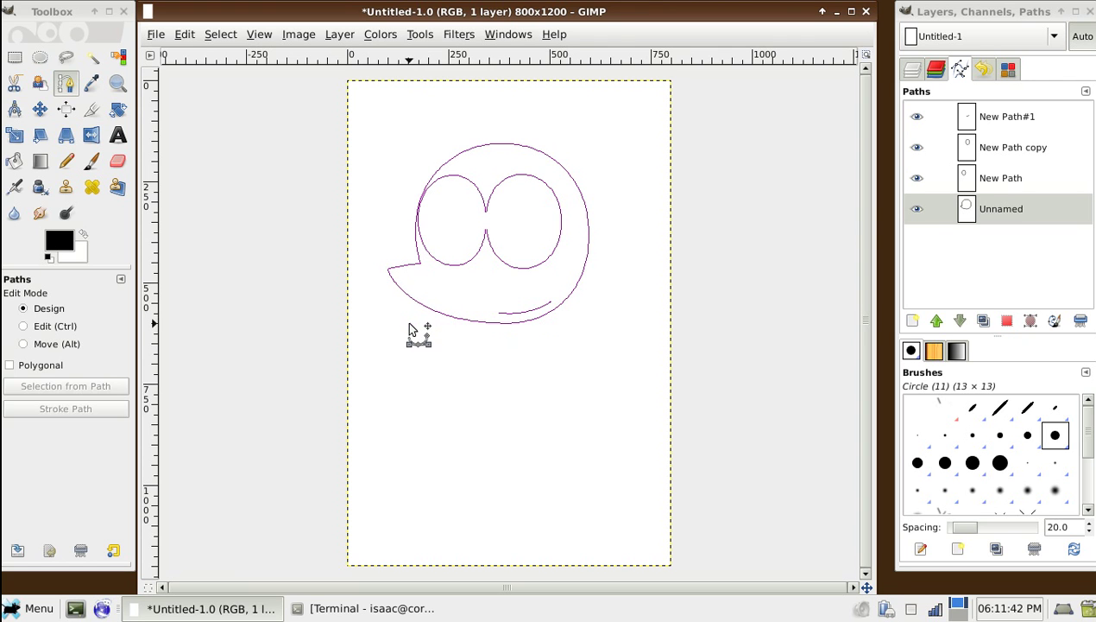
# Smooth the curve on the head outline's lower-left side
pyautogui.click(397, 271)
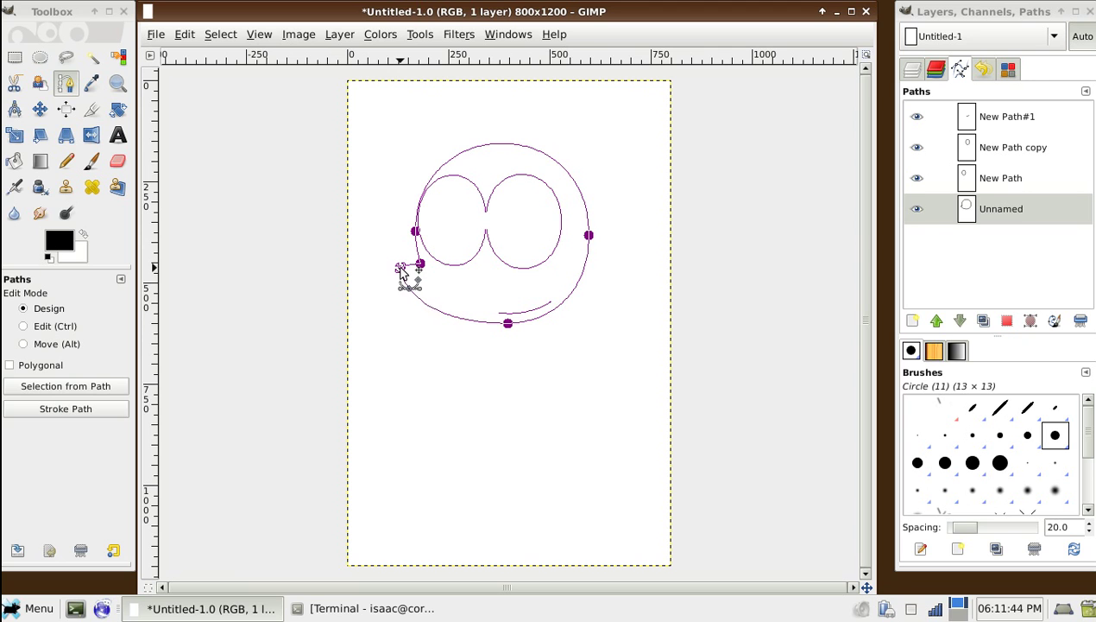
pyautogui.click(427, 304)
pyautogui.moveTo(424, 327); pyautogui.dragTo(440, 328)
pyautogui.press('Escape')
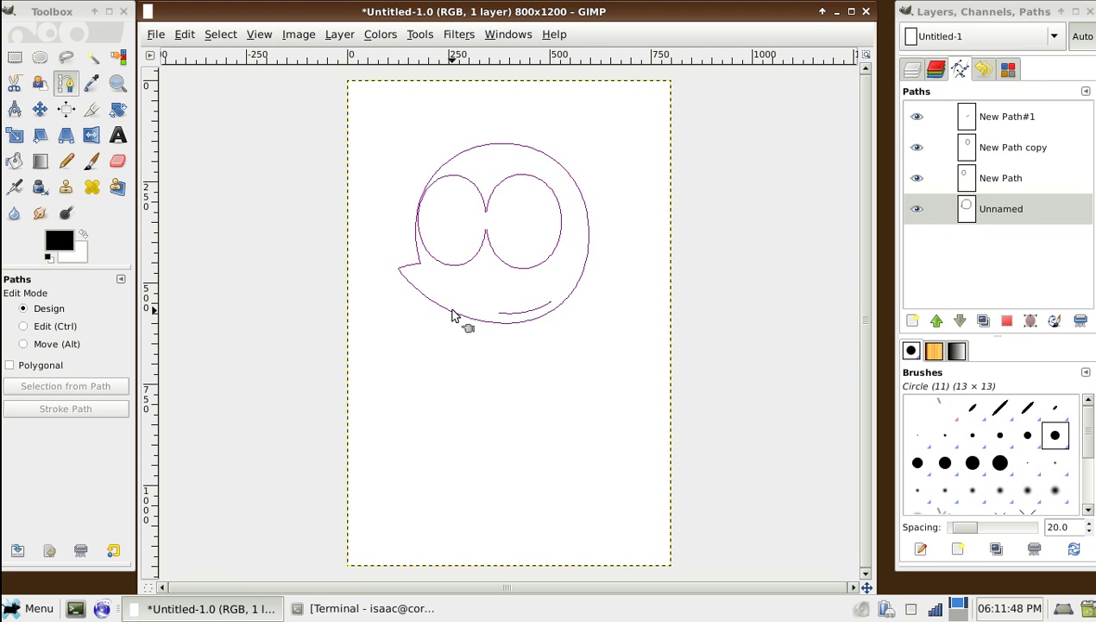
pyautogui.click(449, 320)
pyautogui.moveTo(439, 328); pyautogui.dragTo(424, 329)
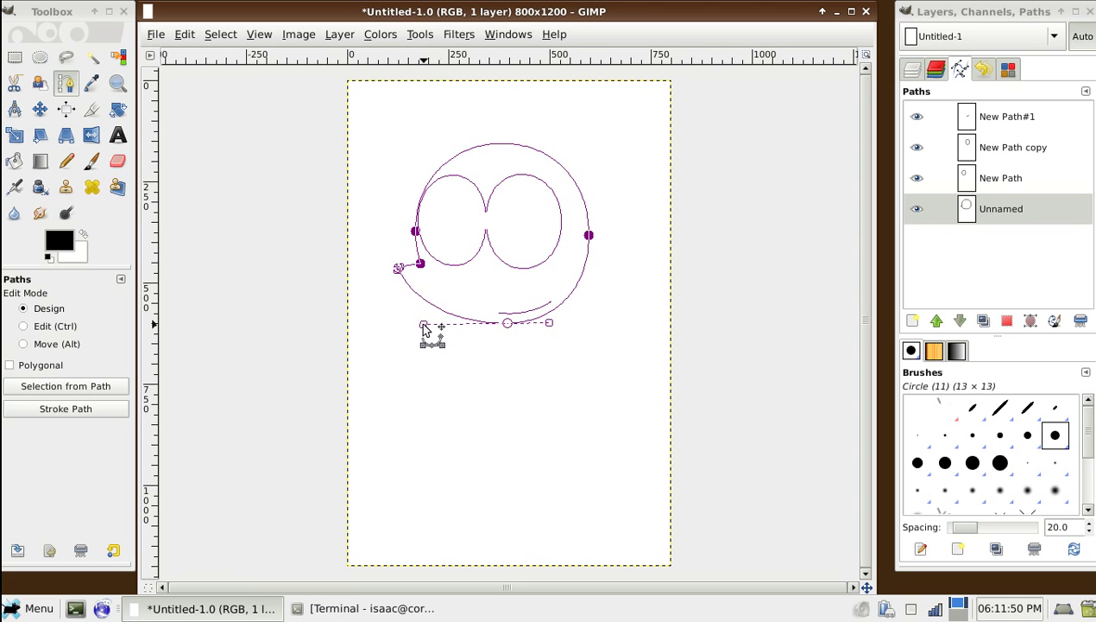
pyautogui.press('Escape')
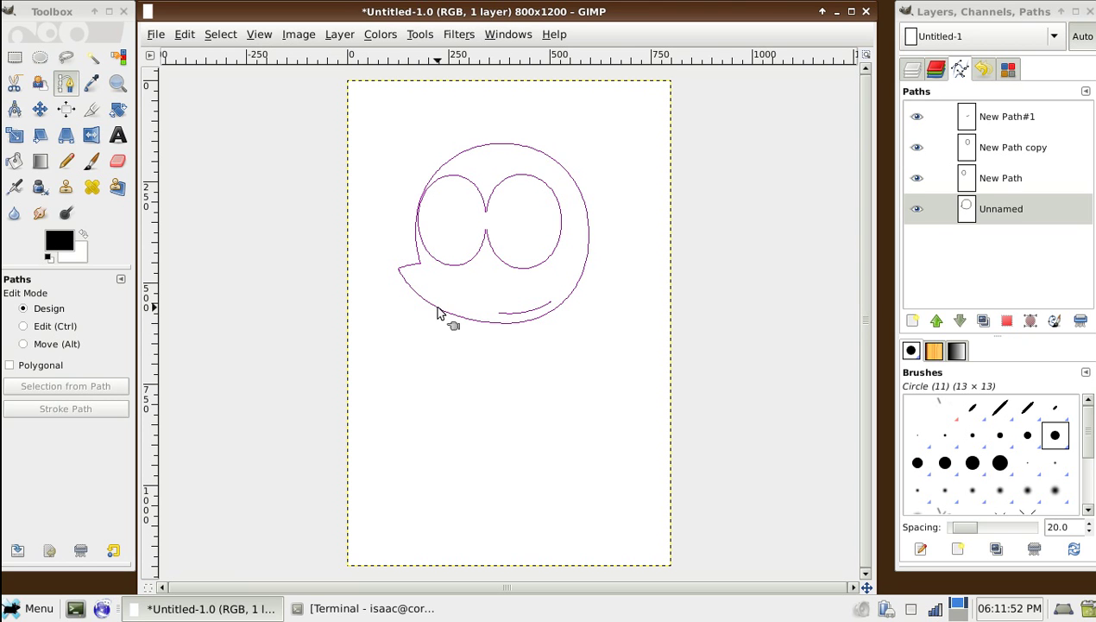
# Check the smile curve, then shift the head outline's bottom anchor further left
pyautogui.click(539, 313)
pyautogui.press('Escape')
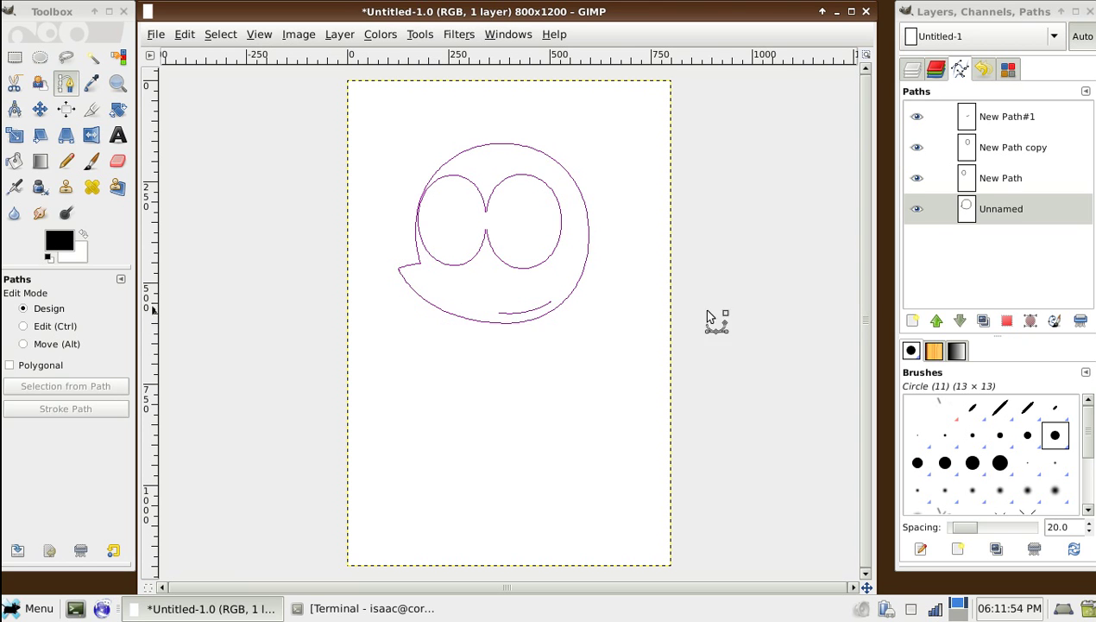
pyautogui.click(538, 315)
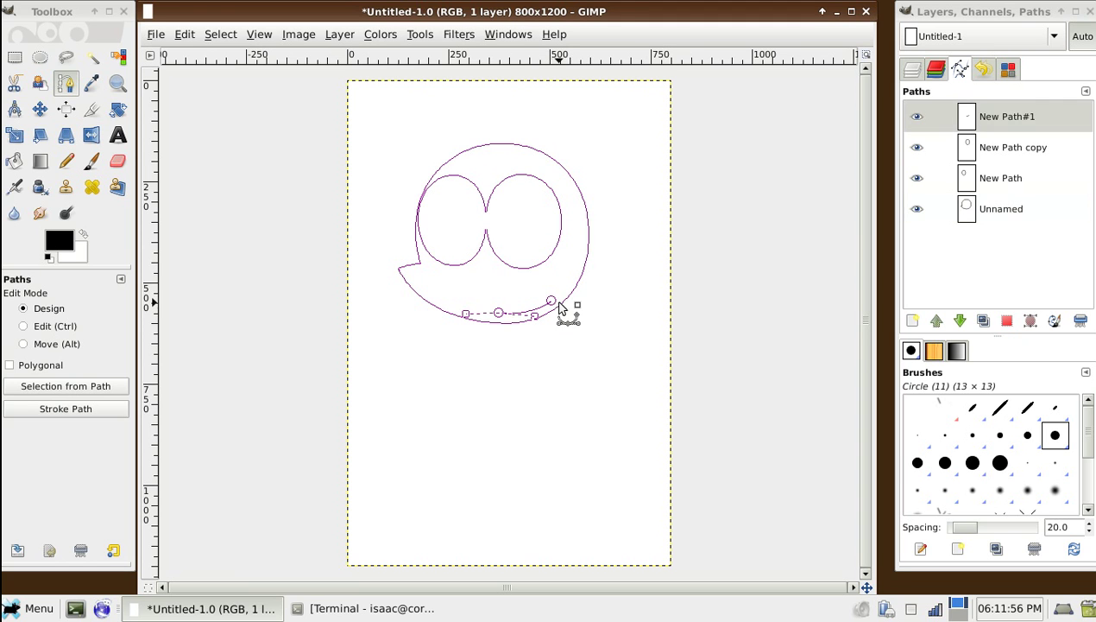
pyautogui.press('Escape')
pyautogui.click(536, 313)
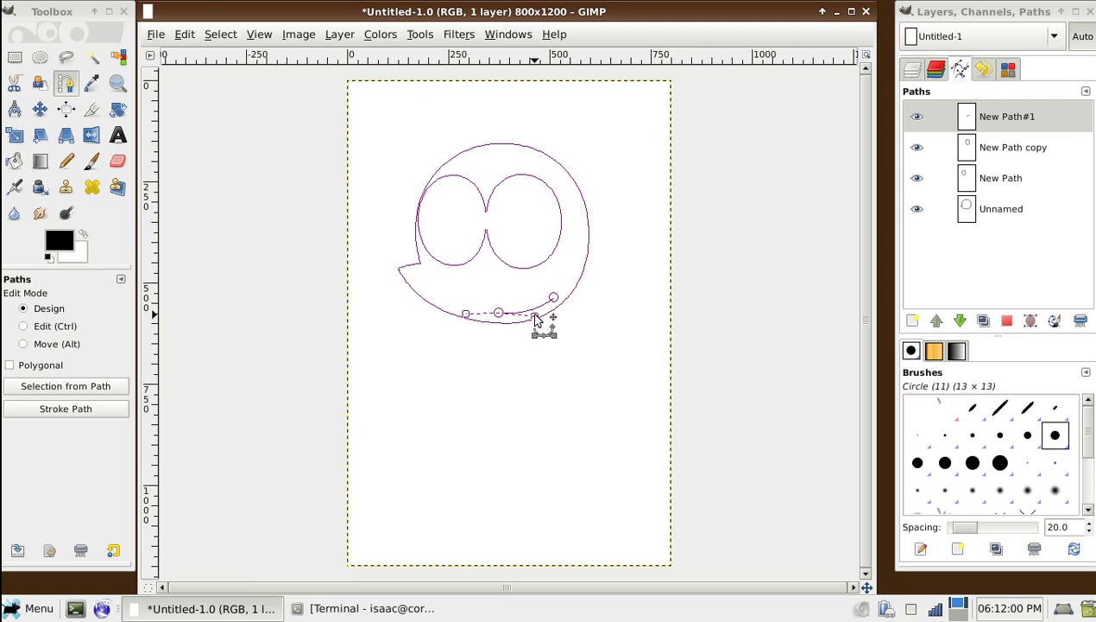
pyautogui.press('Escape')
pyautogui.click(536, 313)
pyautogui.press('Escape')
pyautogui.click(404, 268)
pyautogui.moveTo(420, 269); pyautogui.dragTo(399, 268)
pyautogui.press('Escape')
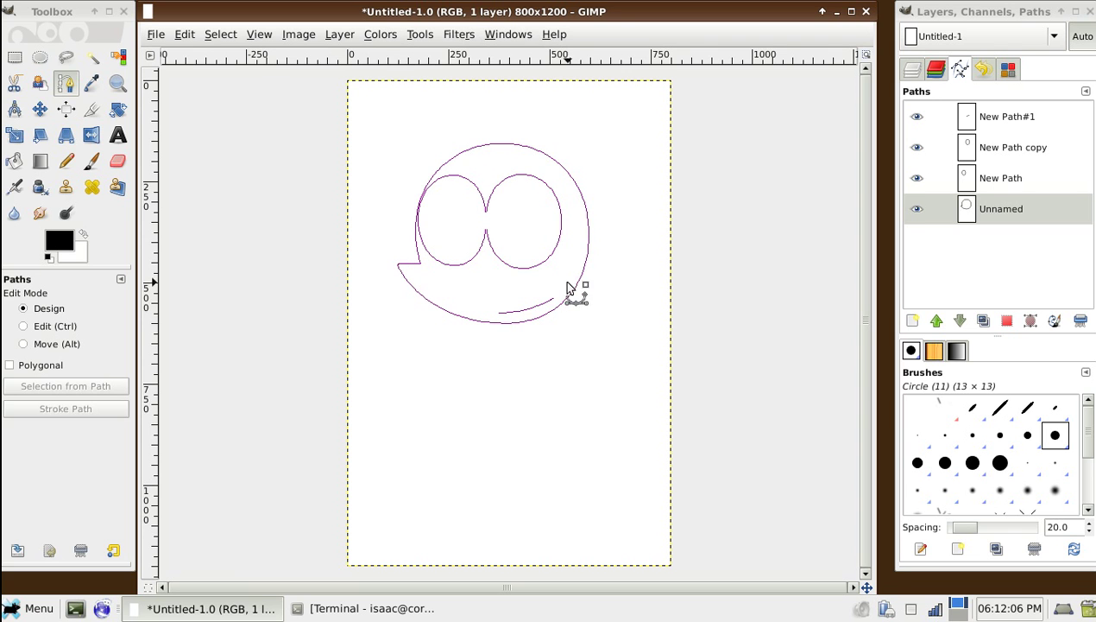
pyautogui.click(578, 292)
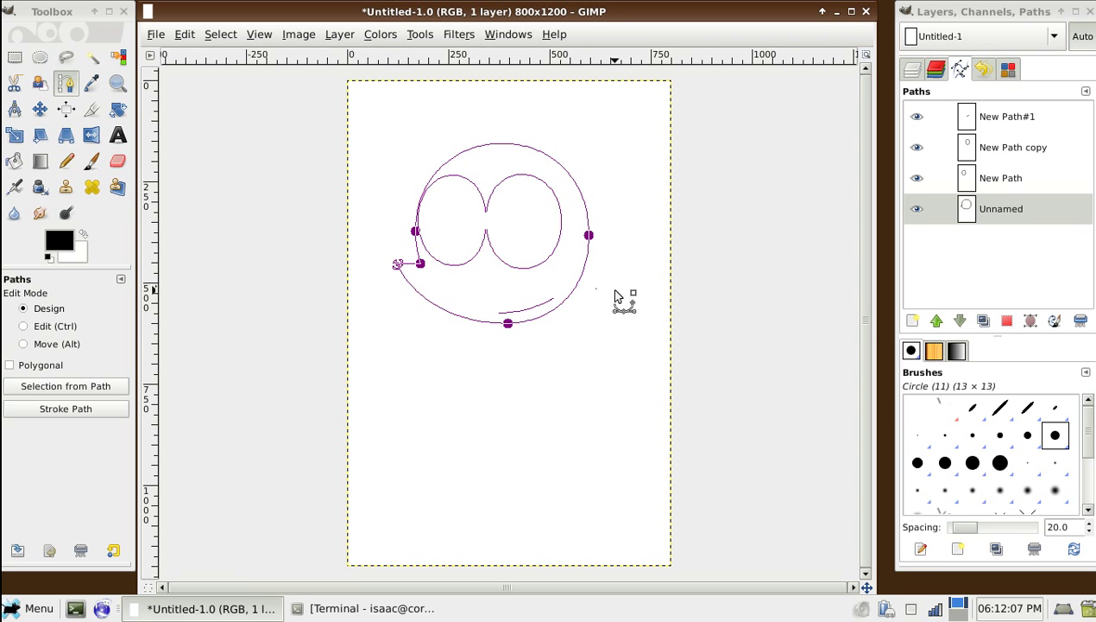
# Create New Path#2 and draw a small oval pupil inside the left eye
pyautogui.click(913, 320)
pyautogui.press('Return')
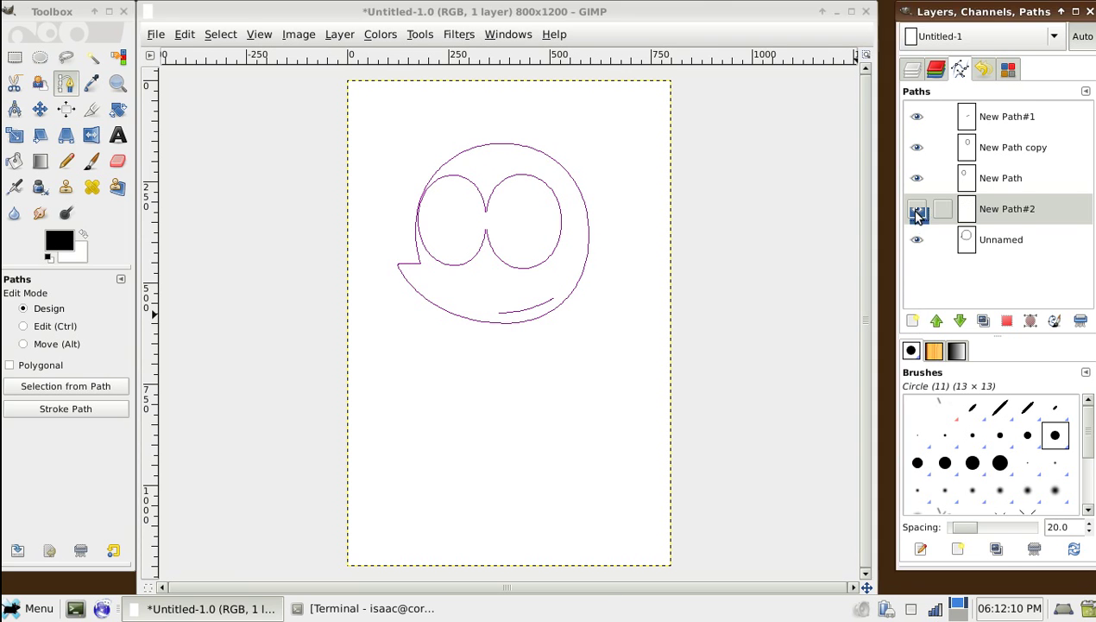
pyautogui.click(916, 209)
pyautogui.moveTo(444, 217); pyautogui.dragTo(444, 197)
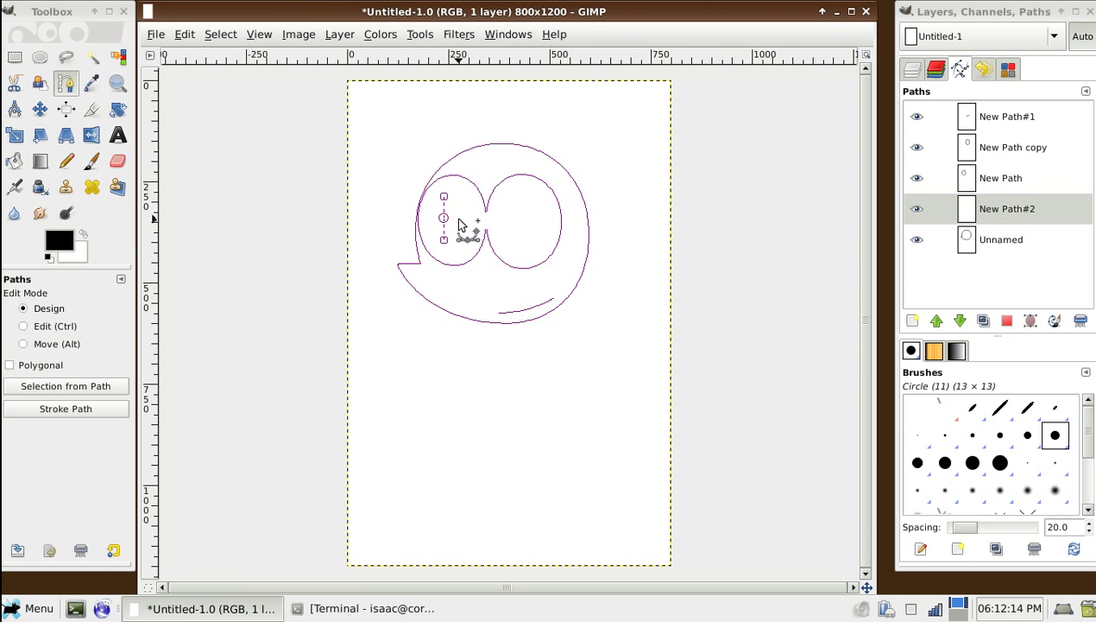
pyautogui.moveTo(459, 230); pyautogui.dragTo(459, 245)
pyautogui.moveTo(459, 240); pyautogui.dragTo(458, 241)
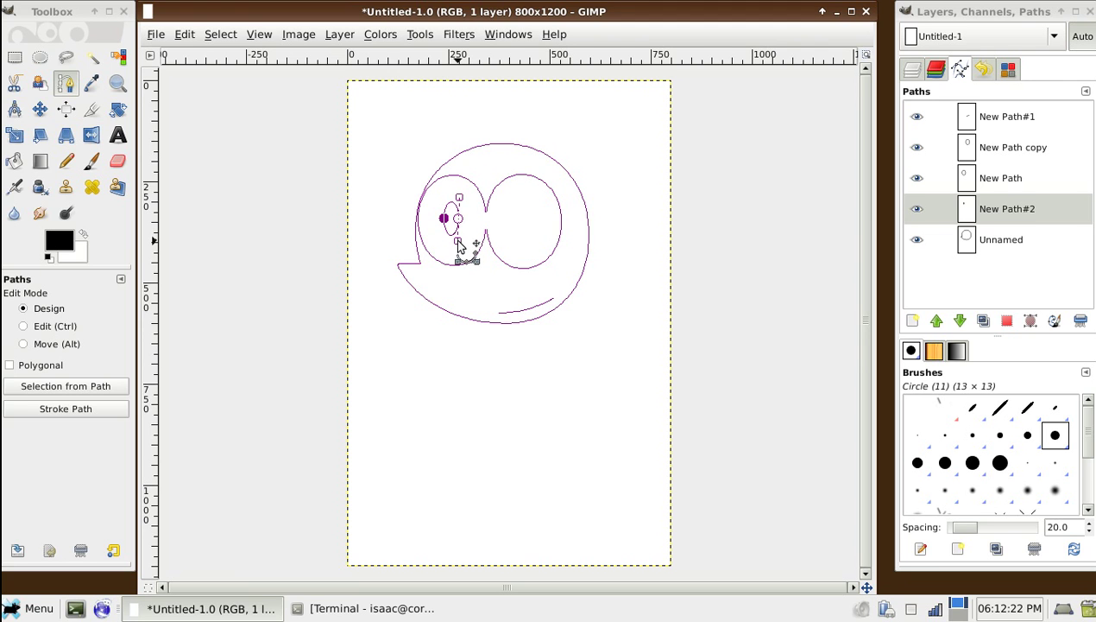
pyautogui.moveTo(456, 224); pyautogui.dragTo(461, 218)
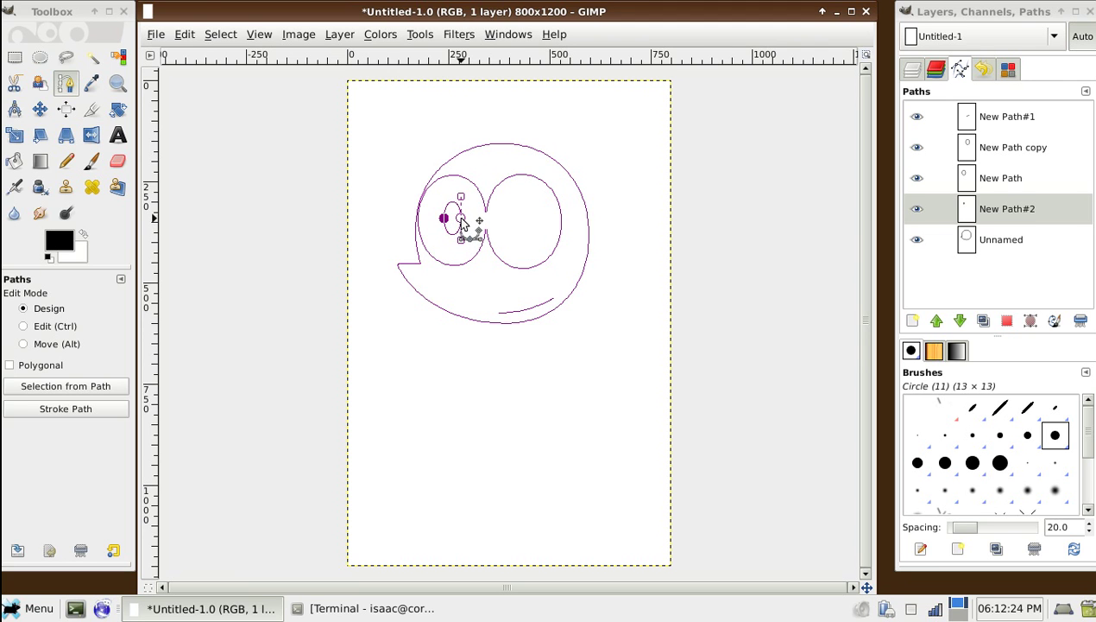
# Duplicate the pupil as New Path#3 and move it into the right eye
pyautogui.rightClick(1070, 206)
pyautogui.click(1003, 311)
pyautogui.moveTo(642, 274); pyautogui.dragTo(710, 274)
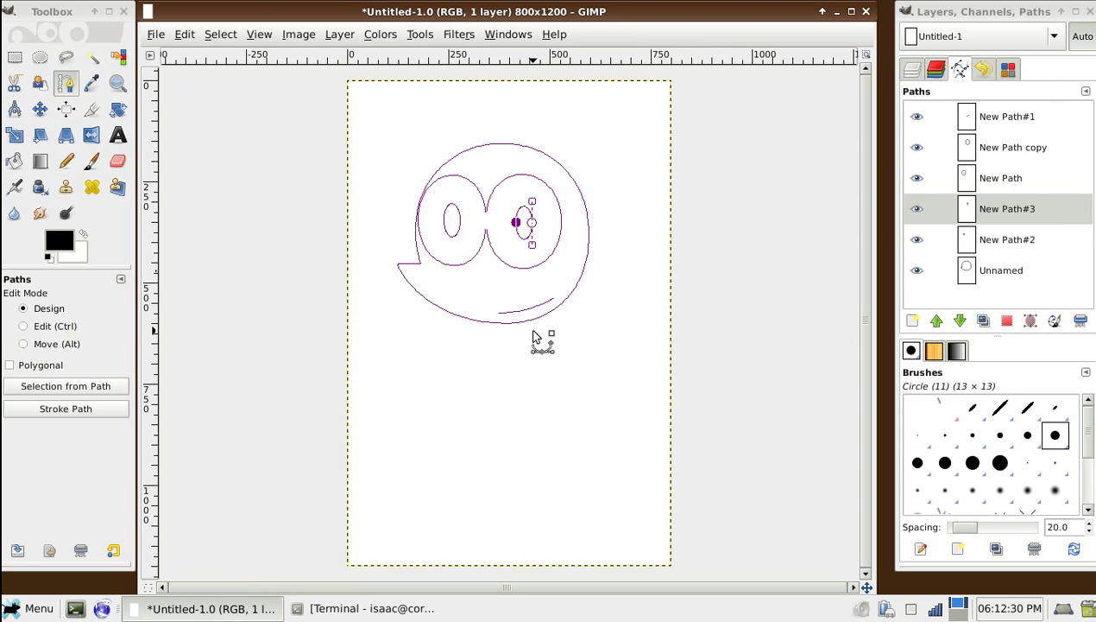
pyautogui.hotkey('alt', 'Tab')
pyautogui.hotkey('alt', 'Tab')
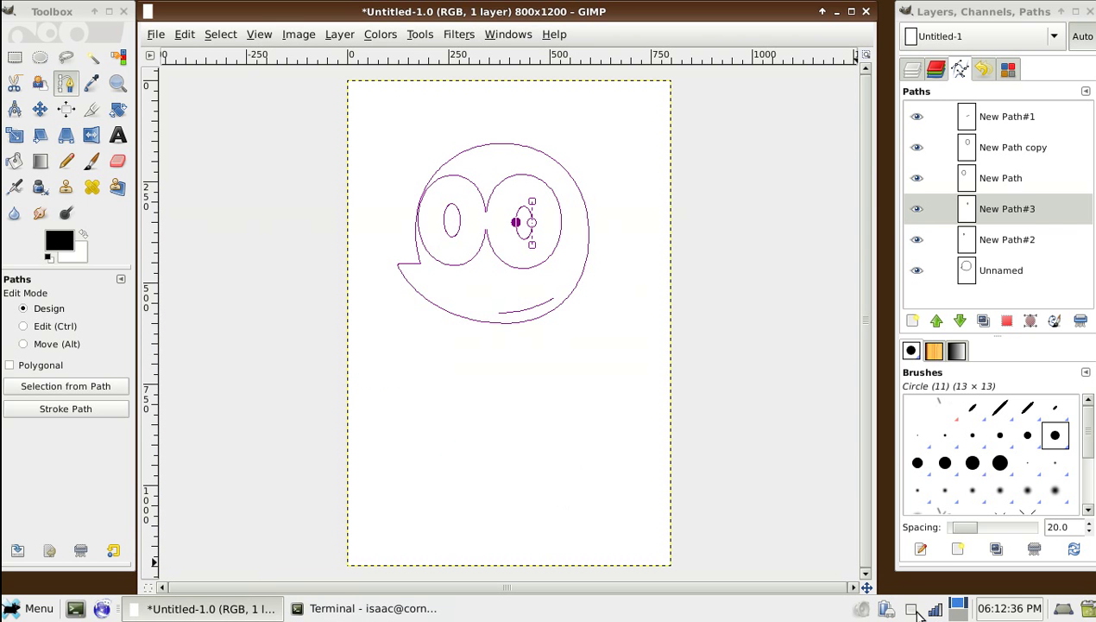
# Add an empty New Path#4 and make it the active path
pyautogui.click(914, 321)
pyautogui.press('Return')
pyautogui.click(916, 216)
# Save the drawing as the XCF file 'angie record.xcf'
pyautogui.hotkey('ctrl', 's')
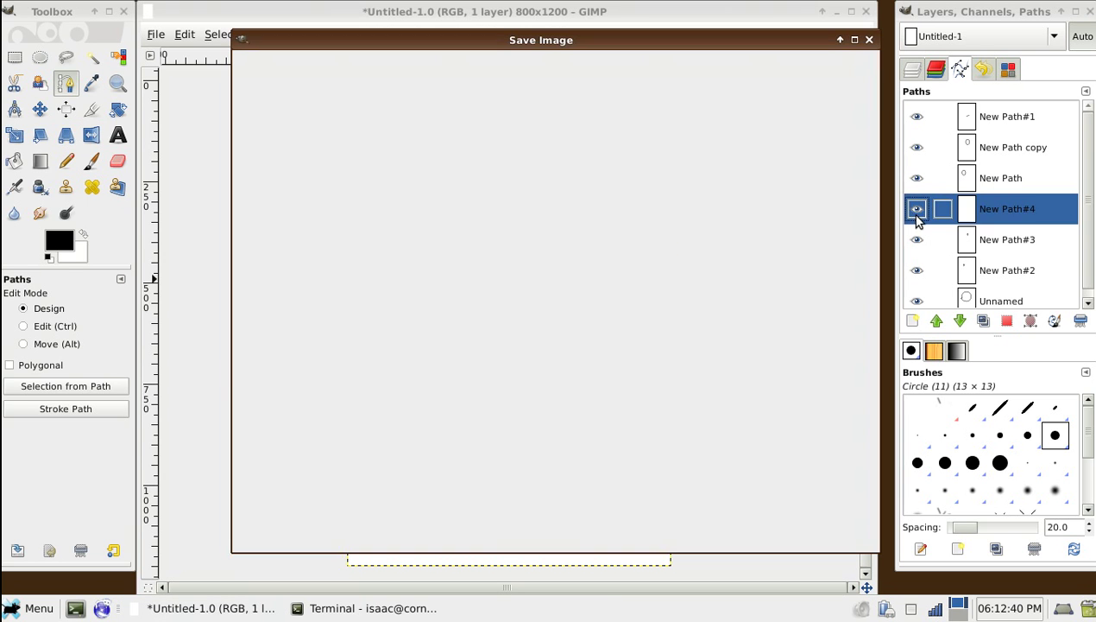
pyautogui.write('angie.')
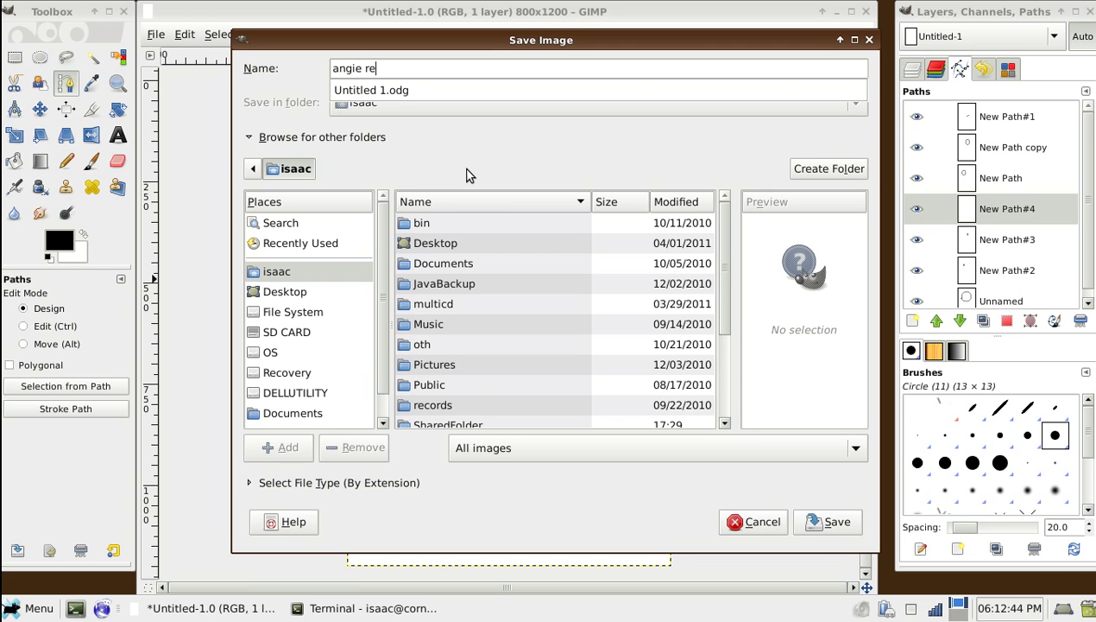
pyautogui.press('Return')
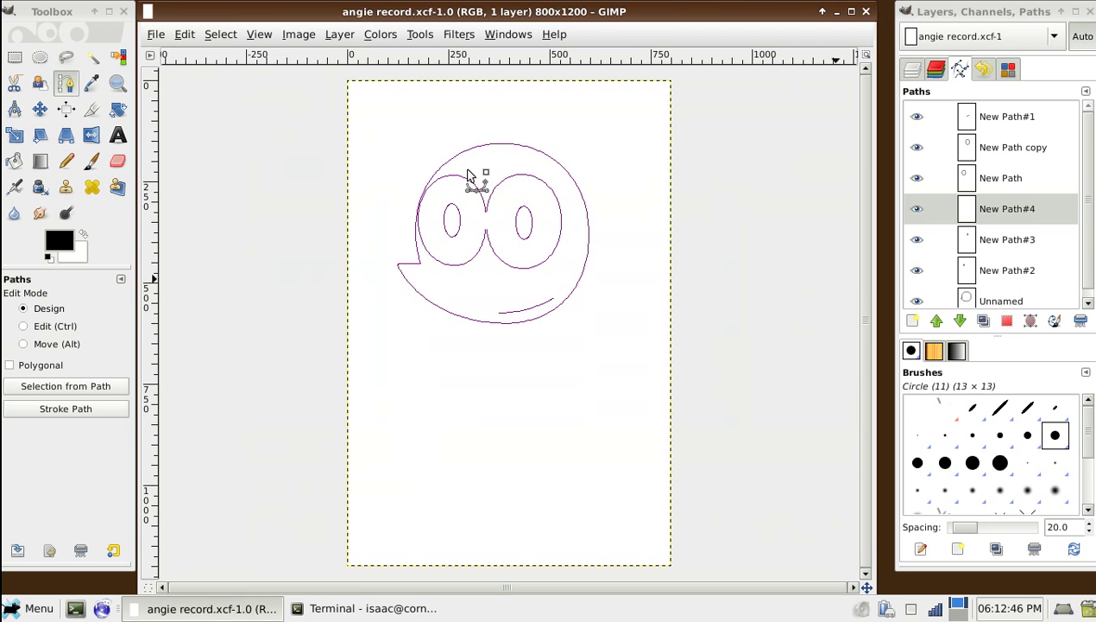
# Draw a curved band arcing across the top of the head in New Path#4
pyautogui.moveTo(431, 178); pyautogui.dragTo(493, 166)
pyautogui.moveTo(582, 197); pyautogui.dragTo(628, 229)
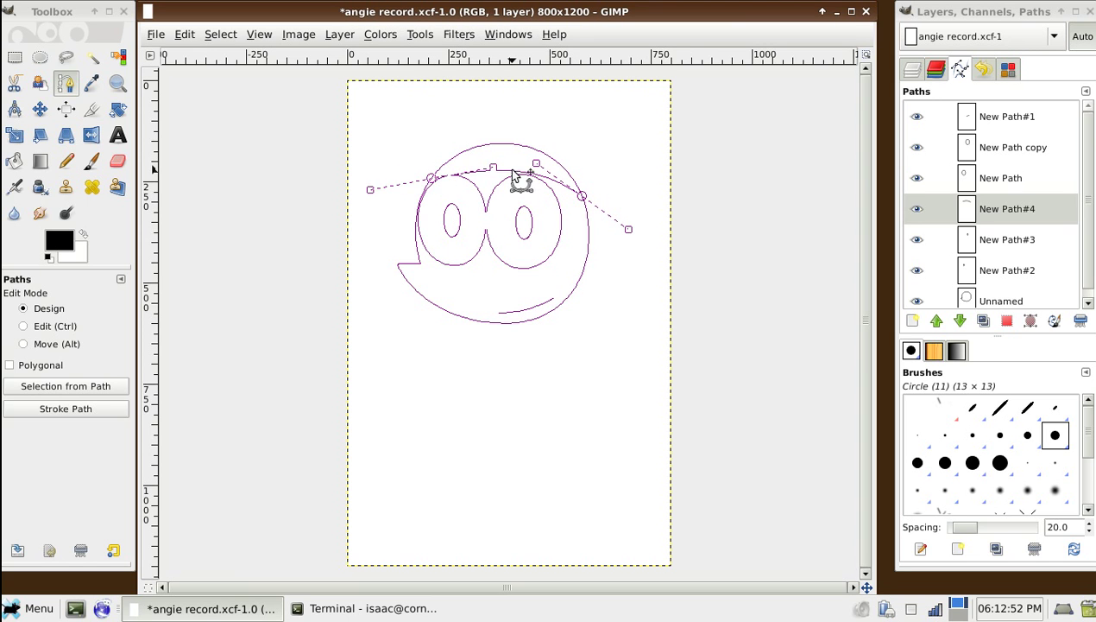
pyautogui.moveTo(515, 176); pyautogui.dragTo(490, 176)
pyautogui.keyDown('ctrl'); pyautogui.click(584, 197); pyautogui.keyUp('ctrl')
pyautogui.moveTo(584, 197)
pyautogui.mouseDown()
pyautogui.moveTo(627, 230)
pyautogui.moveTo(564, 180)
pyautogui.moveTo(513, 159)
pyautogui.moveTo(407, 179)
pyautogui.moveTo(484, 179)
pyautogui.moveTo(520, 156)
pyautogui.moveTo(551, 171)
pyautogui.moveTo(534, 157)
pyautogui.mouseUp()
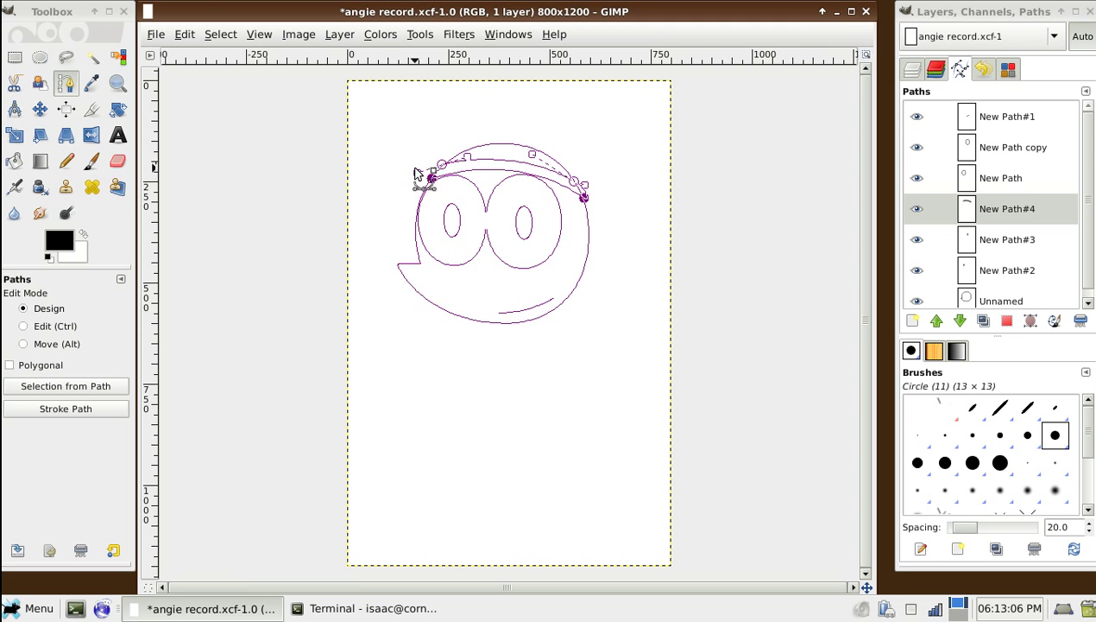
pyautogui.moveTo(429, 177)
pyautogui.mouseDown()
pyautogui.moveTo(385, 191)
pyautogui.moveTo(423, 194)
pyautogui.mouseUp()
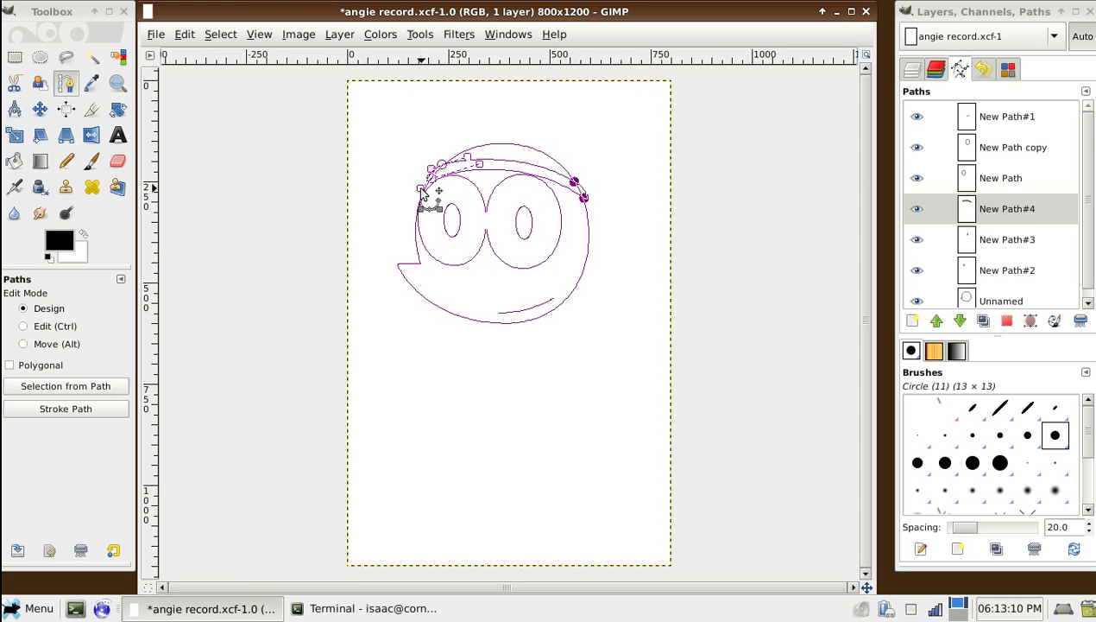
pyautogui.press('Escape')
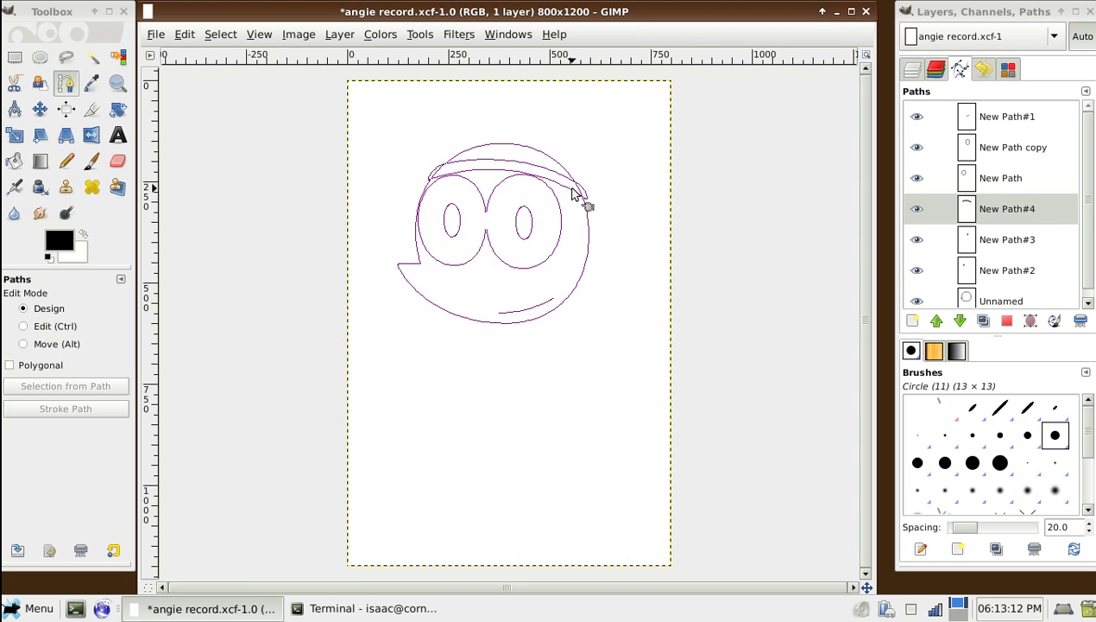
pyautogui.click(572, 193)
# Create New Path#5 and draw a three-anchor hair strand sweeping over the head
pyautogui.click(914, 320)
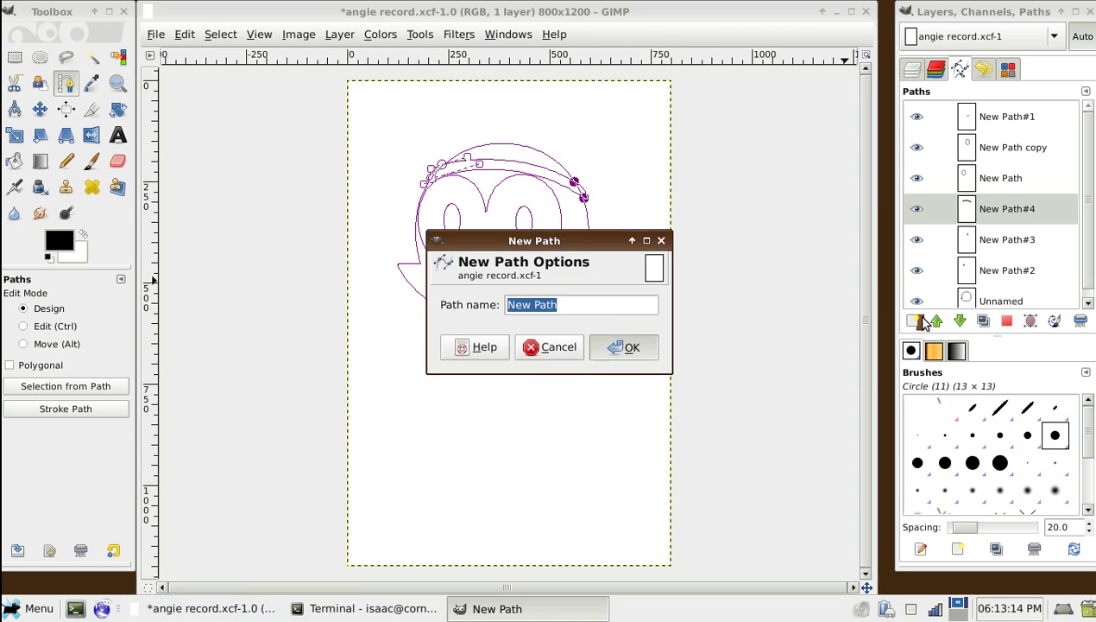
pyautogui.press('Return')
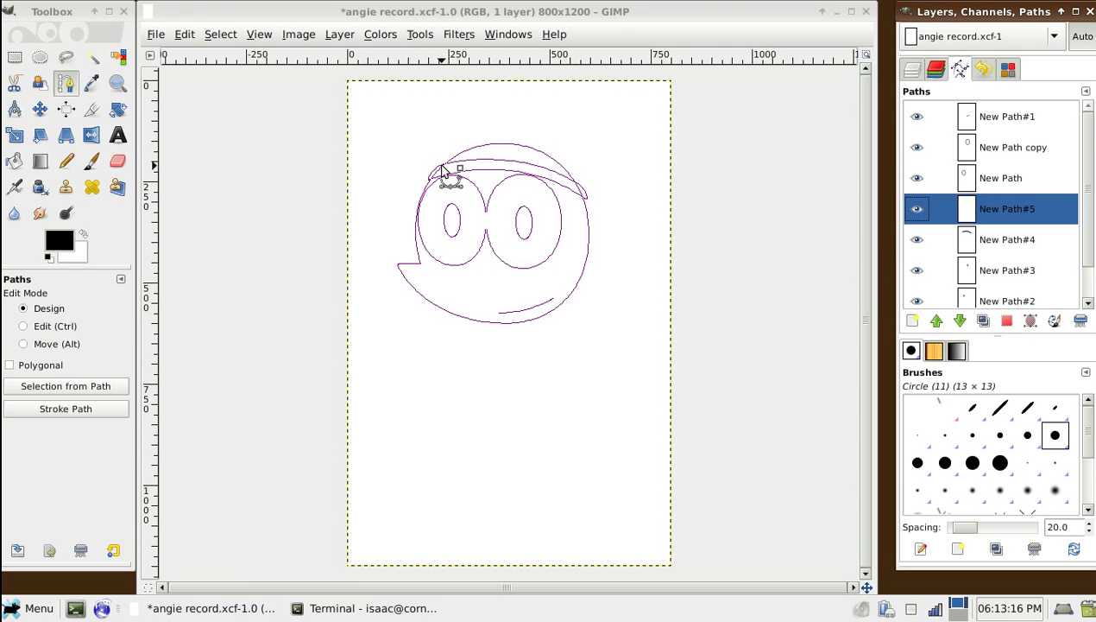
pyautogui.moveTo(443, 164); pyautogui.dragTo(481, 136)
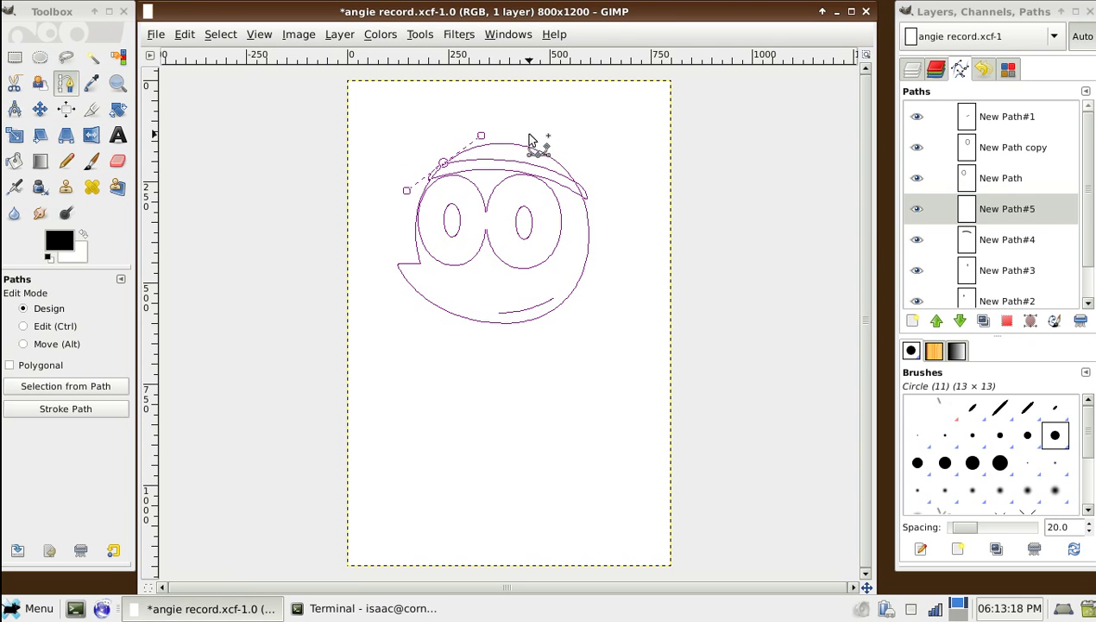
pyautogui.moveTo(523, 131); pyautogui.dragTo(542, 149)
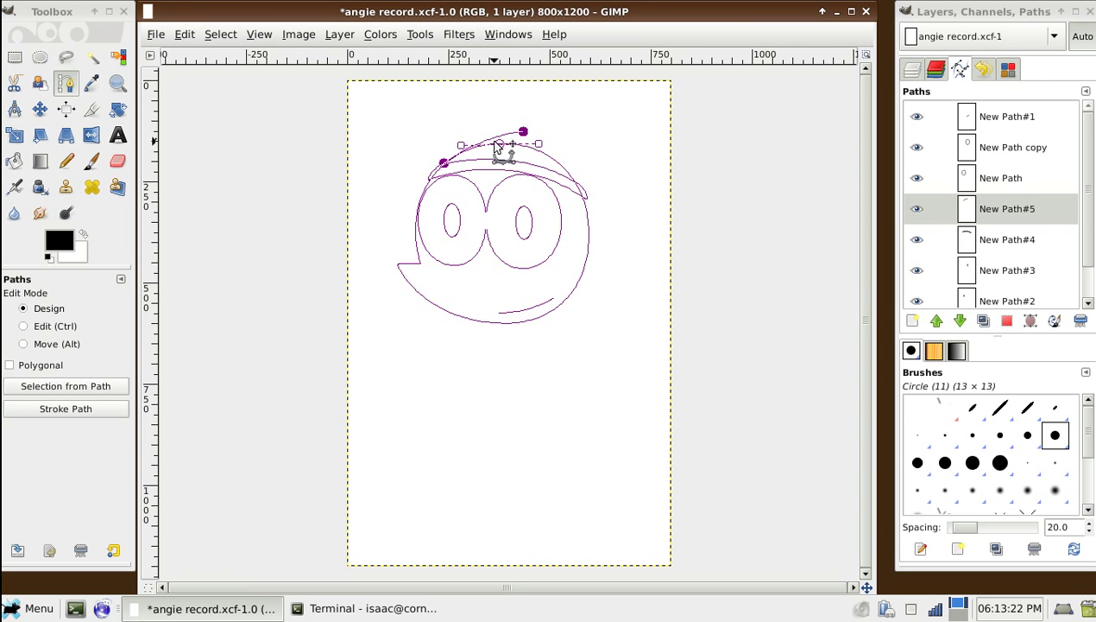
pyautogui.moveTo(552, 153)
pyautogui.mouseDown()
pyautogui.moveTo(567, 151)
pyautogui.moveTo(571, 169)
pyautogui.mouseUp()
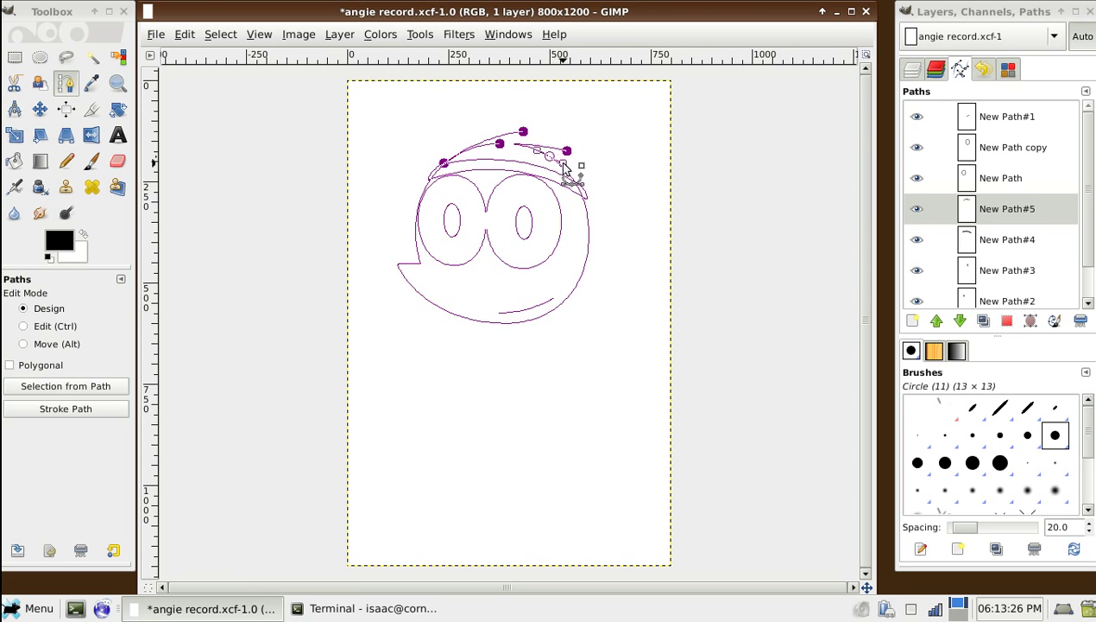
pyautogui.press('Escape')
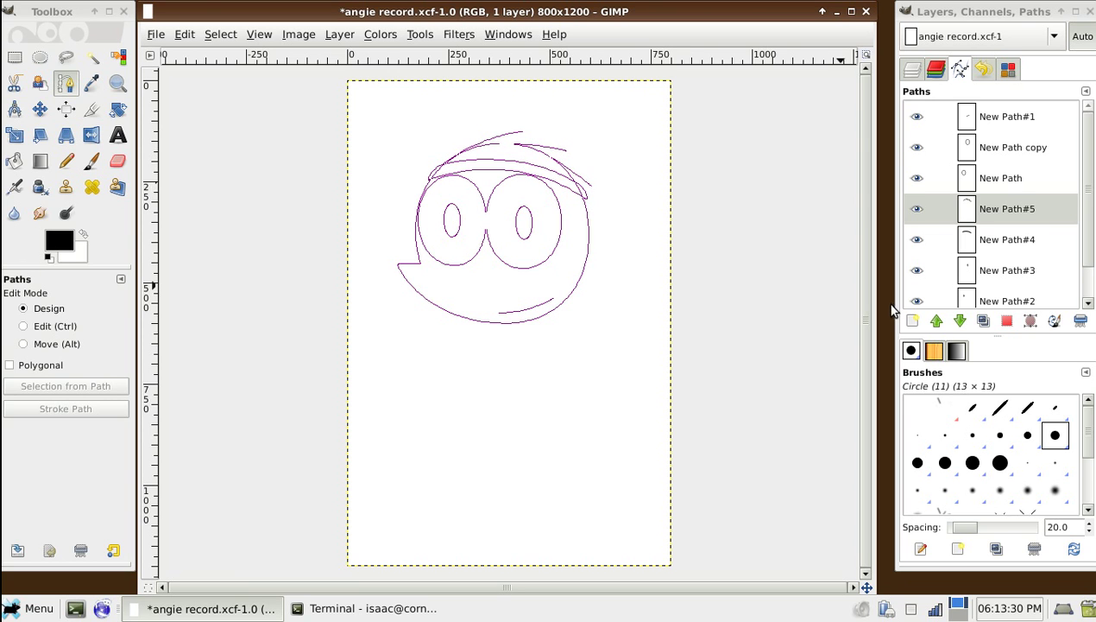
pyautogui.click(564, 304)
# Add New Path#6, save, and draw the body's right side curving down from the chin
pyautogui.click(915, 322)
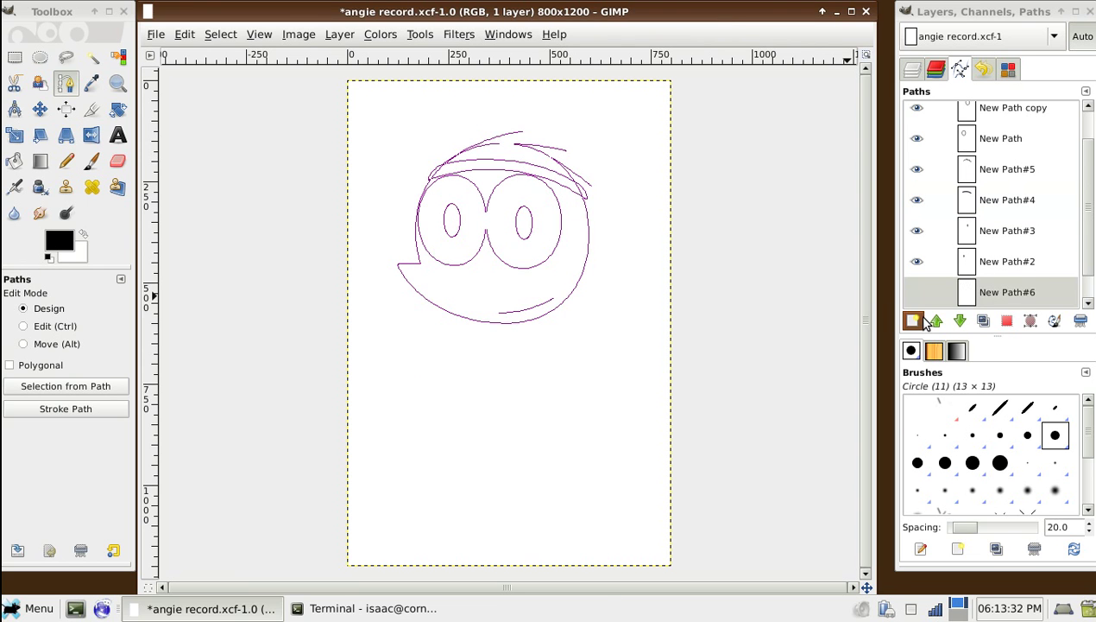
pyautogui.hotkey('ctrl', 's')
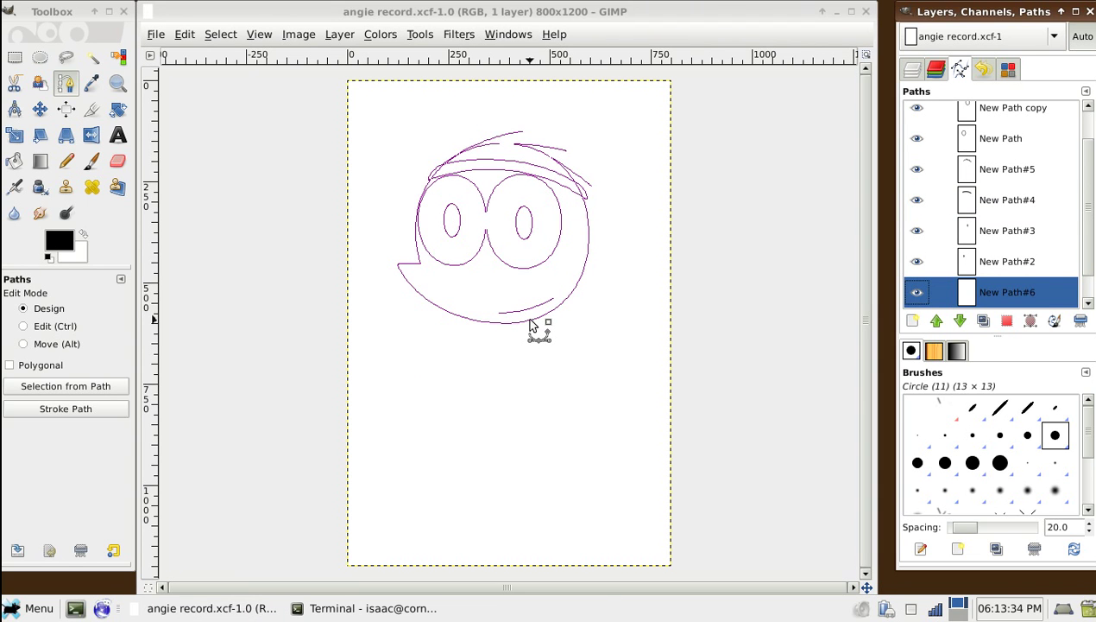
pyautogui.click(530, 321)
pyautogui.hotkey('ctrl', 'z')
pyautogui.click(530, 321)
pyautogui.moveTo(530, 321); pyautogui.dragTo(561, 345)
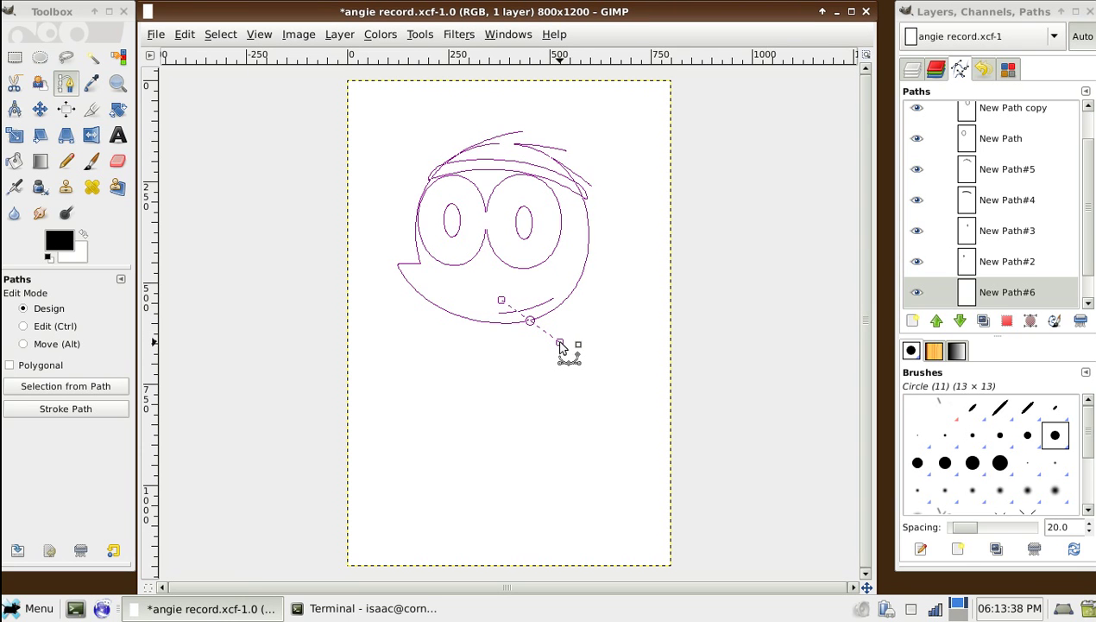
pyautogui.moveTo(560, 467); pyautogui.dragTo(557, 447)
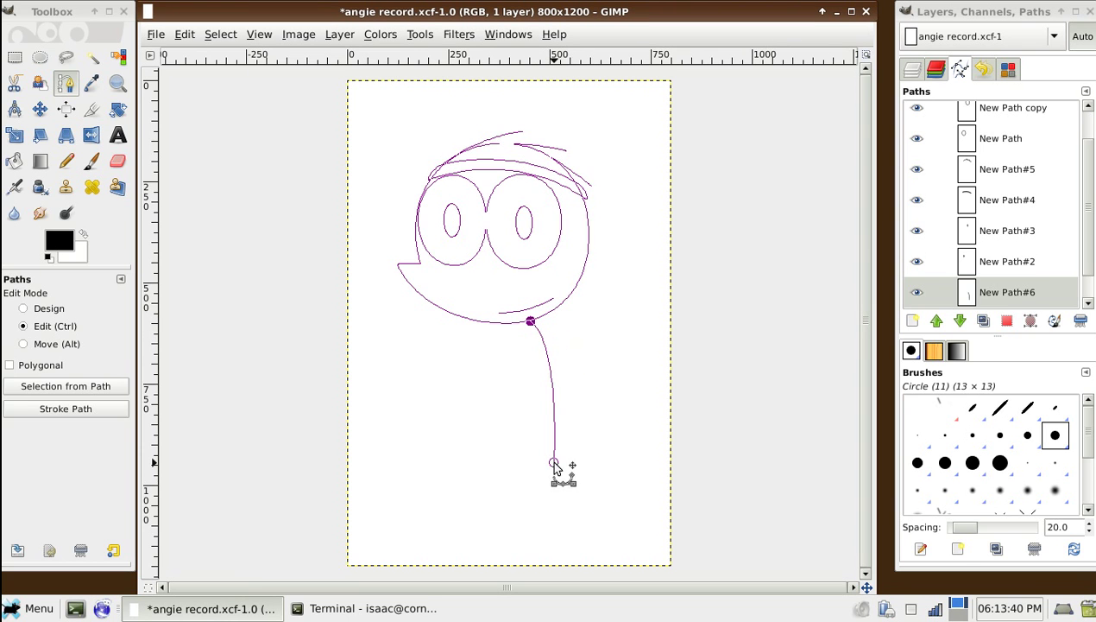
pyautogui.hotkey('ctrl', 'z')
pyautogui.click(557, 434)
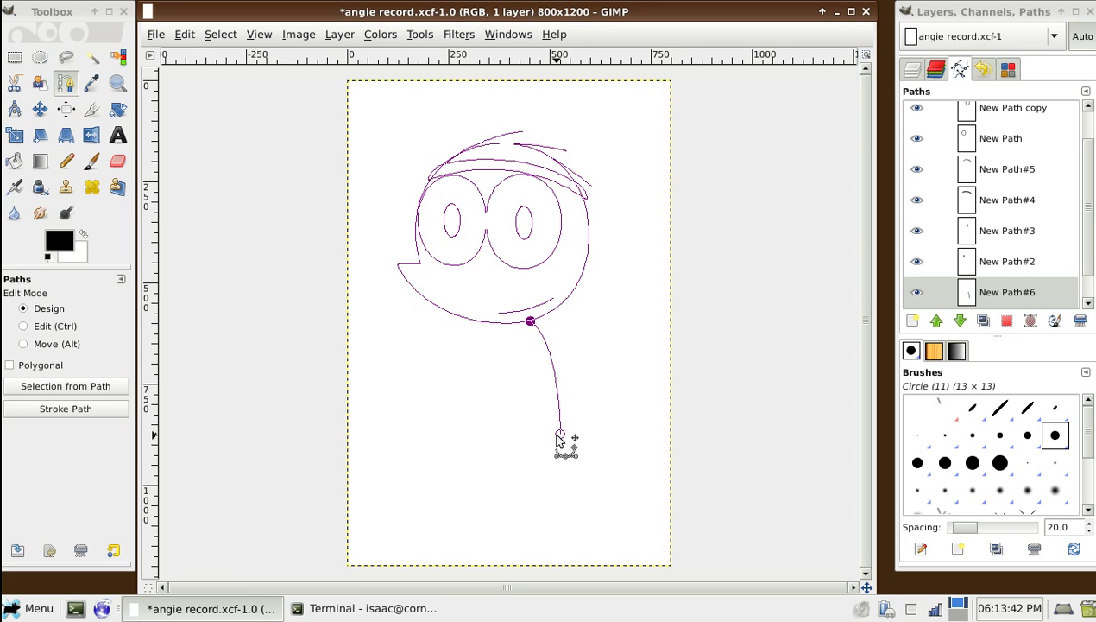
# Outline the left shoulder and the arm reaching out to the left
pyautogui.keyDown('shift'); pyautogui.click(523, 348); pyautogui.keyUp('shift')
pyautogui.click(525, 429)
pyautogui.moveTo(527, 429); pyautogui.dragTo(532, 426)
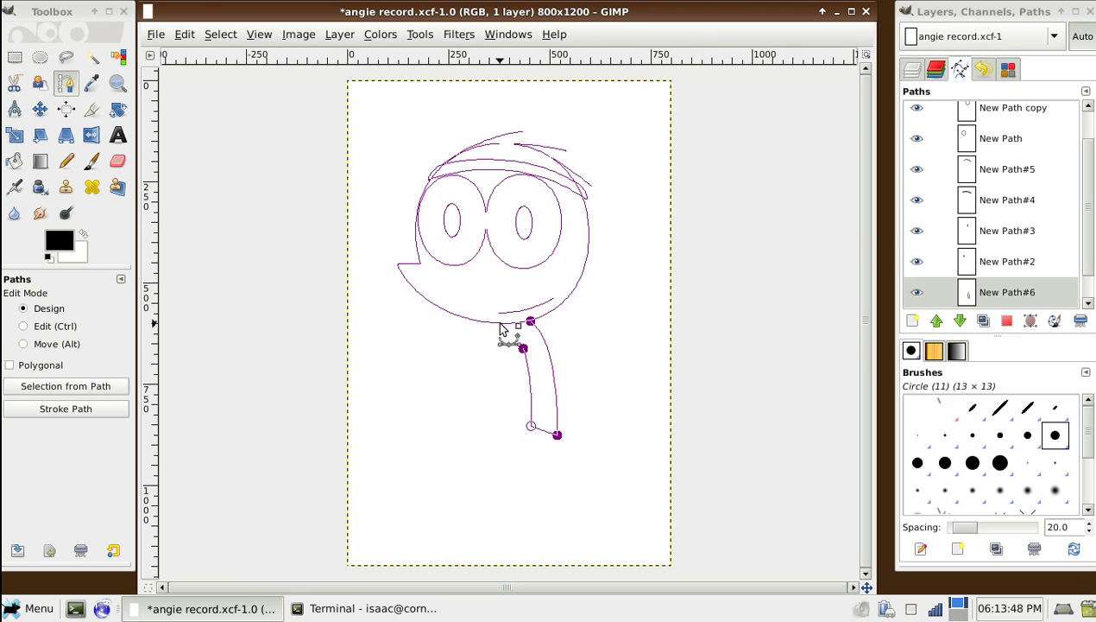
pyautogui.moveTo(498, 324); pyautogui.dragTo(466, 366)
pyautogui.click(420, 356)
pyautogui.click(418, 382)
pyautogui.moveTo(484, 391)
pyautogui.mouseDown()
pyautogui.moveTo(505, 393)
pyautogui.moveTo(507, 355)
pyautogui.mouseUp()
pyautogui.hotkey('ctrl', 'z')
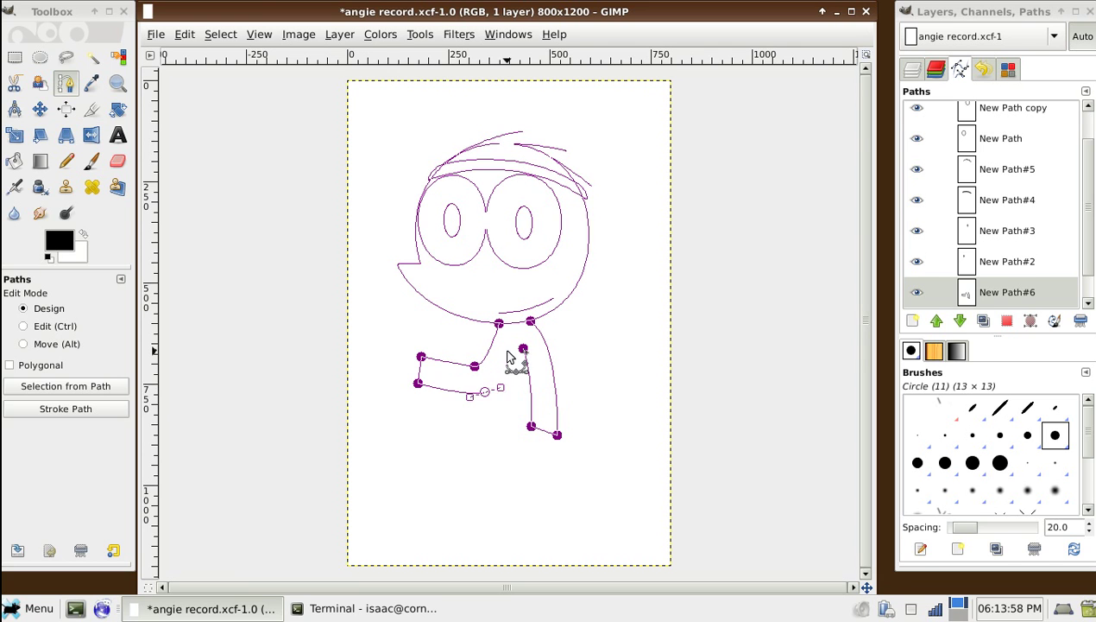
pyautogui.click(505, 353)
pyautogui.click(506, 352)
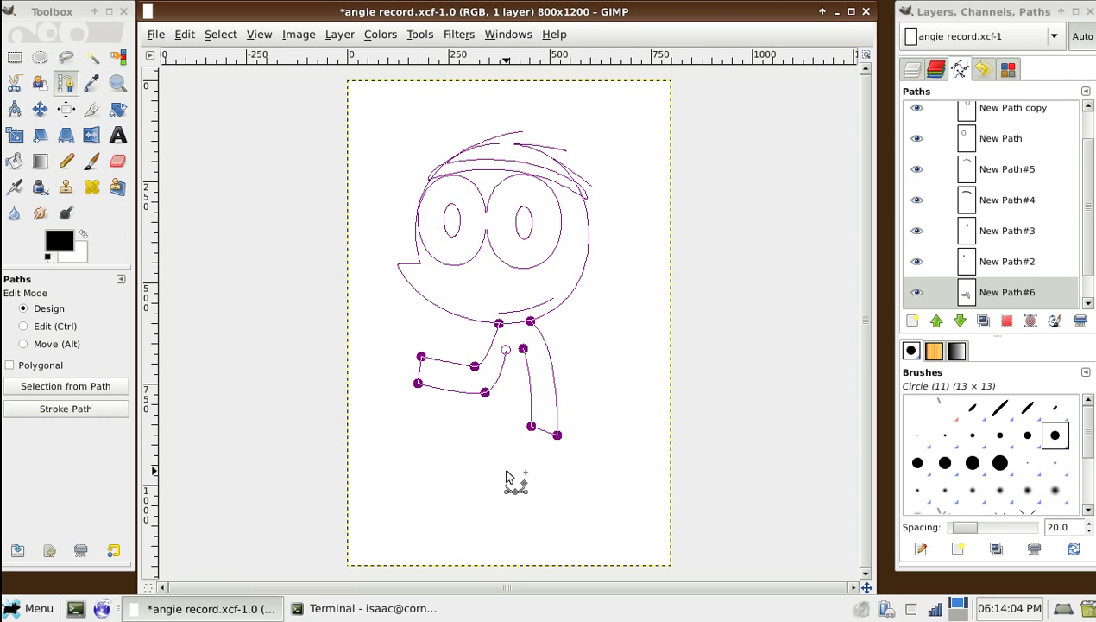
pyautogui.press('ctrl')
# Form the pointed V-shaped bottom of the body
pyautogui.click(519, 509)
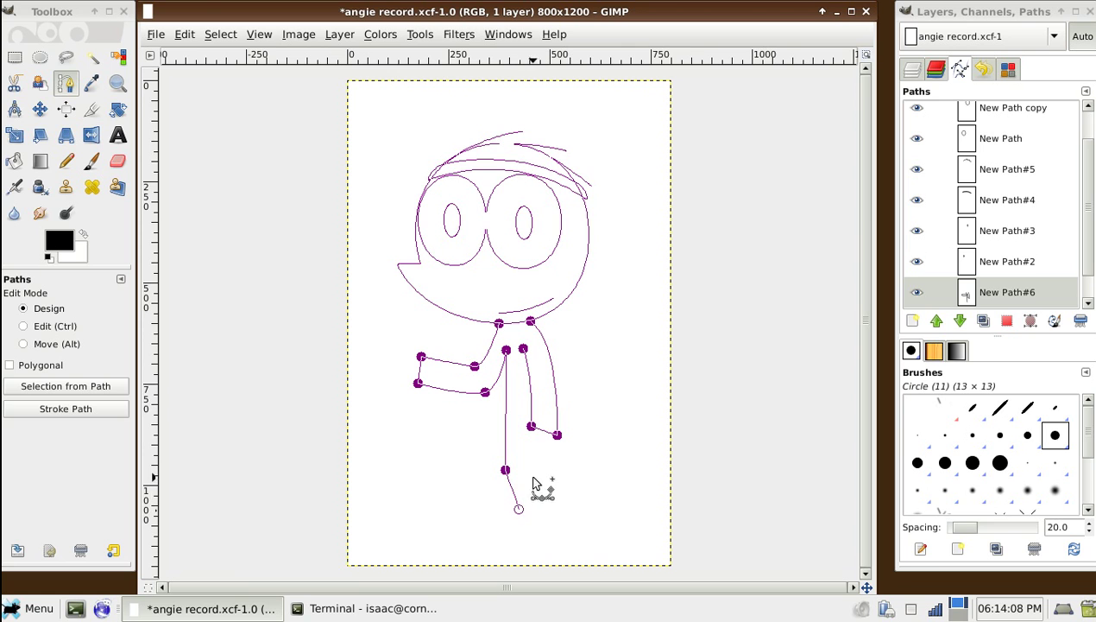
pyautogui.click(533, 471)
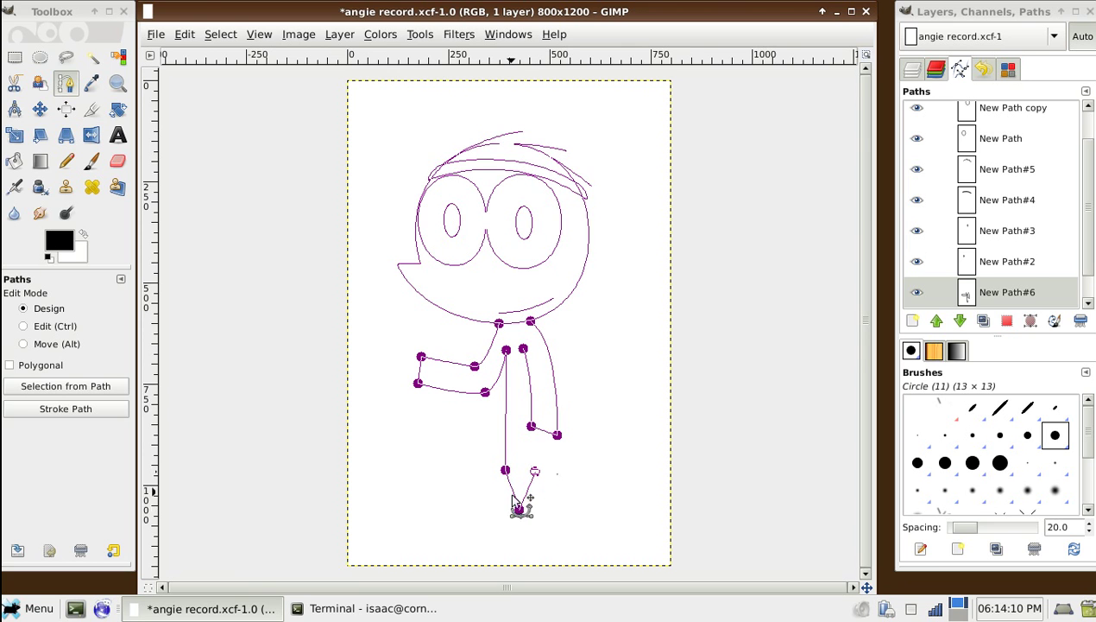
pyautogui.moveTo(519, 508); pyautogui.dragTo(502, 471)
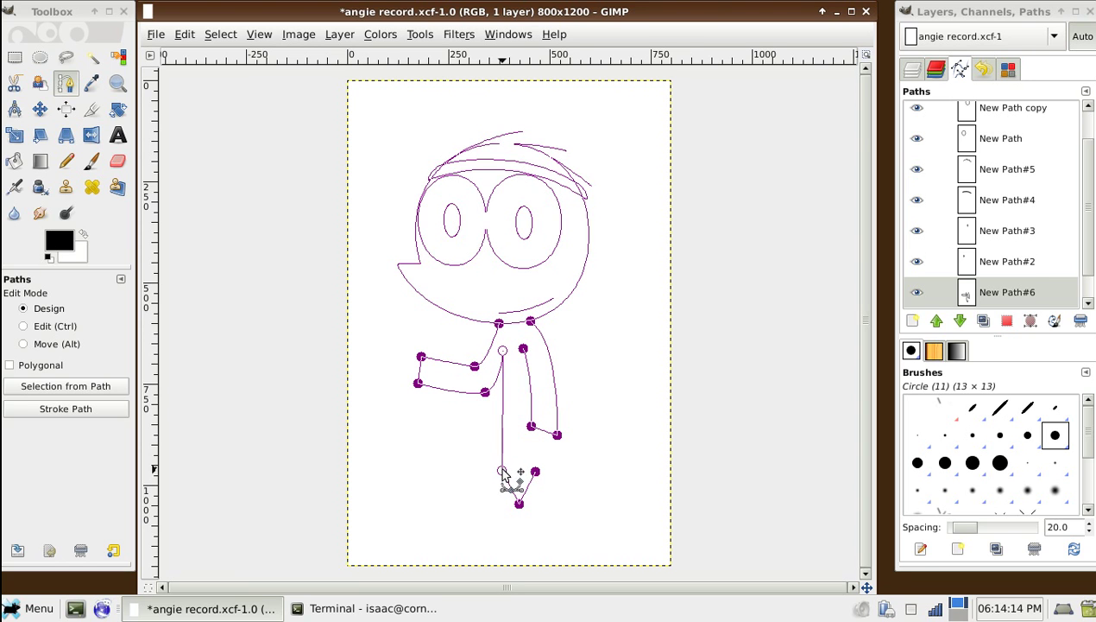
pyautogui.press('Escape')
# Review the body outline and move the arm's top-left corner slightly right
pyautogui.click(503, 377)
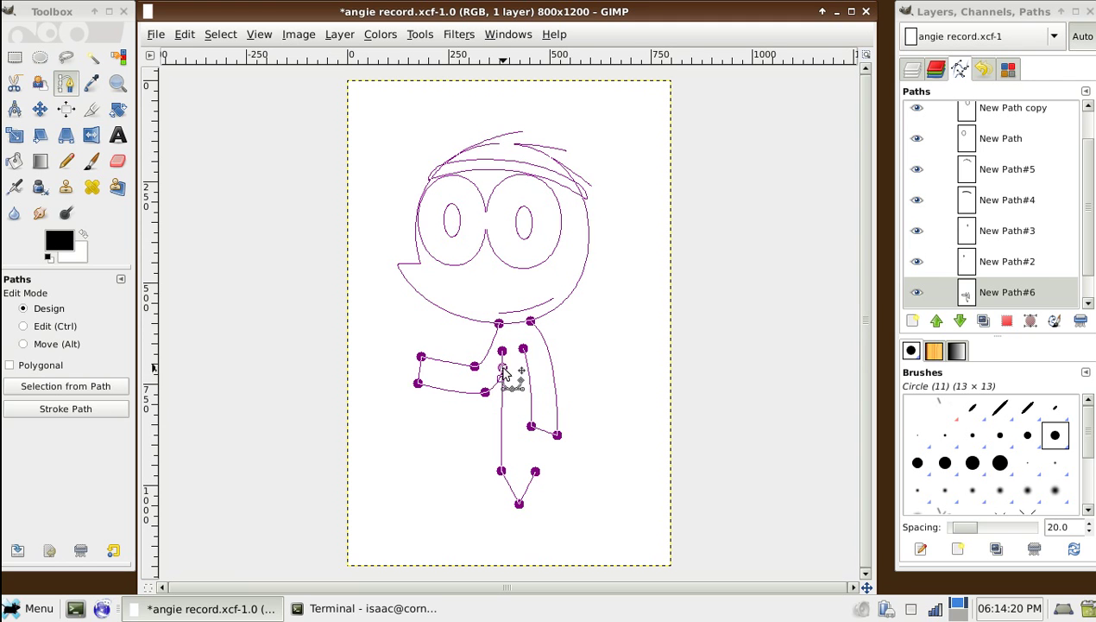
pyautogui.press('Escape')
pyautogui.click(504, 354)
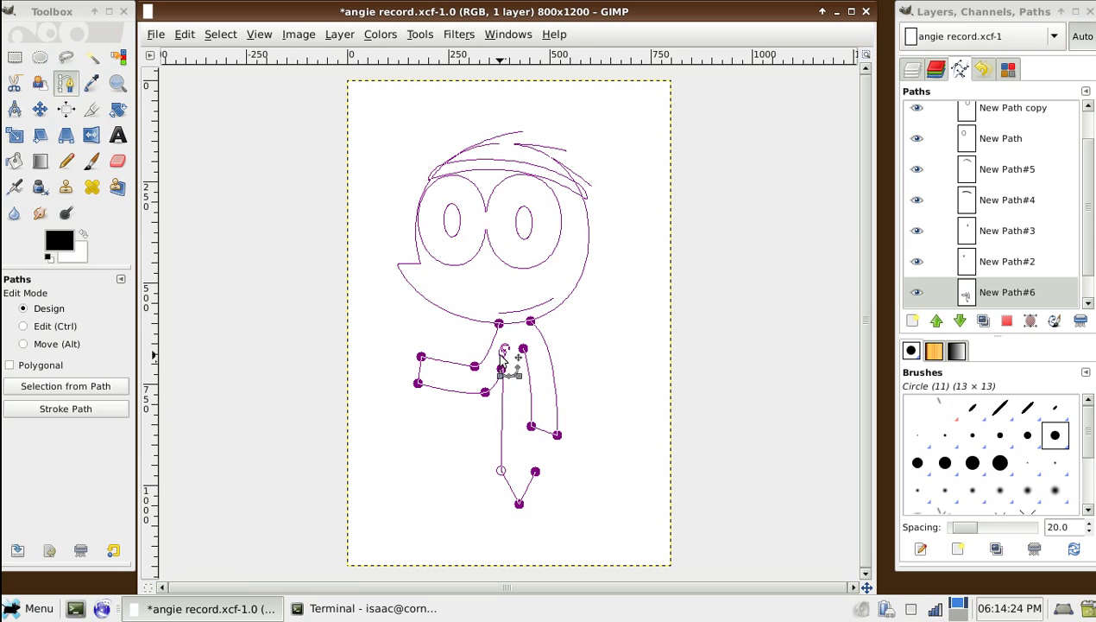
pyautogui.press('Escape')
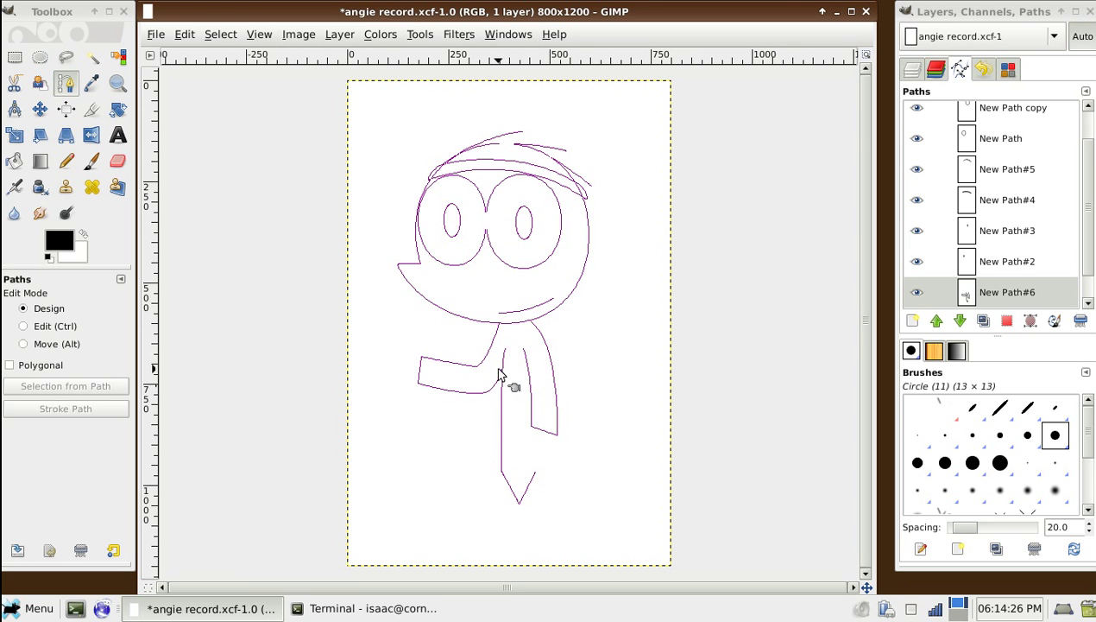
pyautogui.click(505, 364)
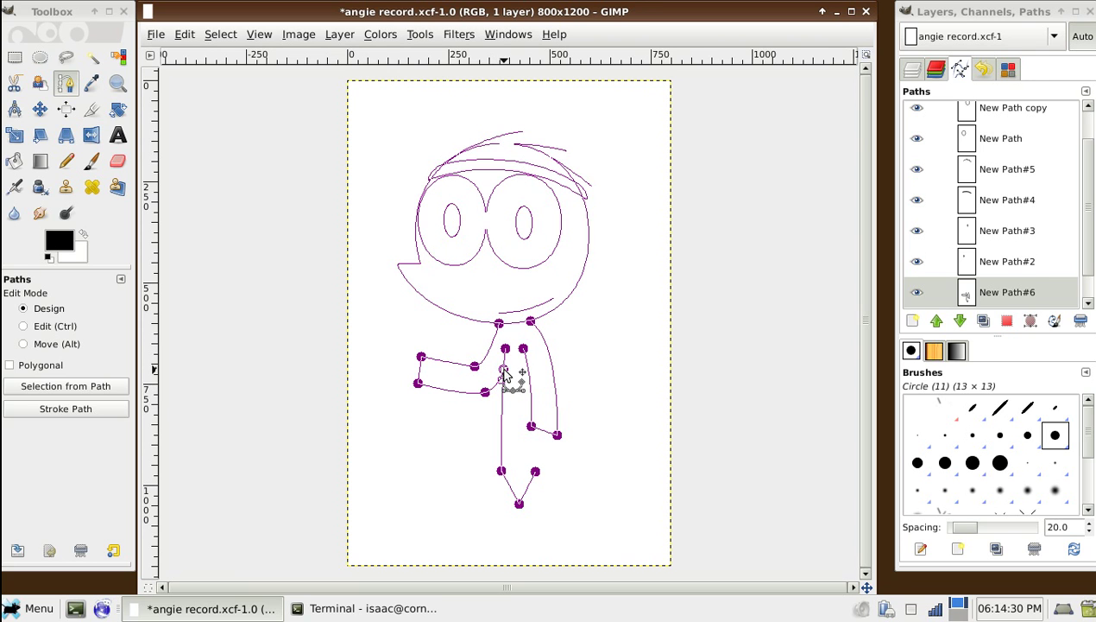
pyautogui.press('Escape')
pyautogui.click(499, 330)
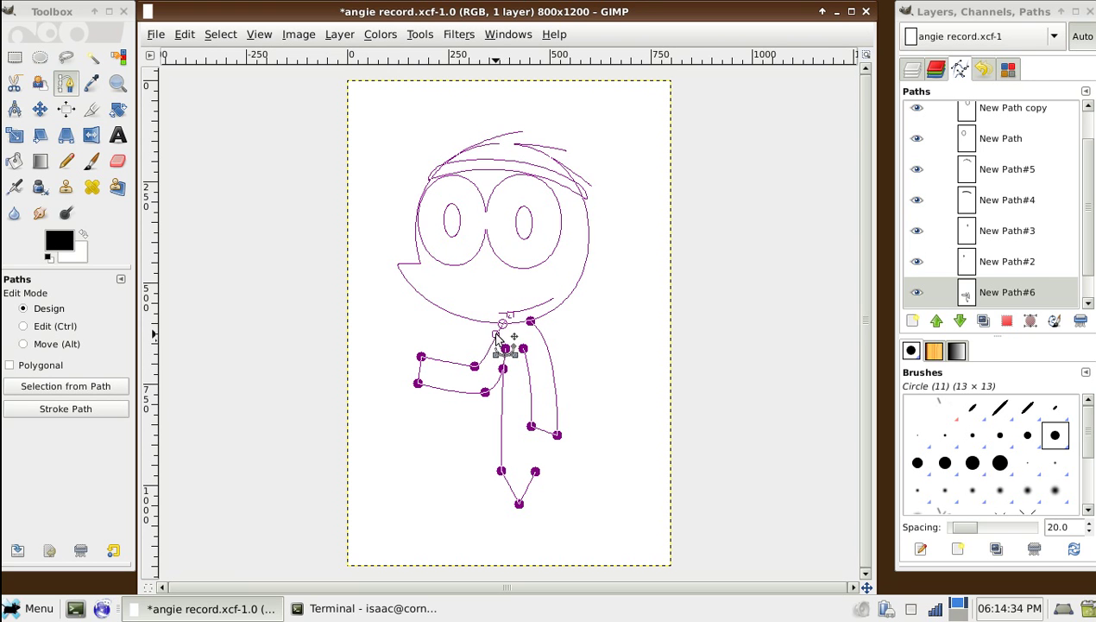
pyautogui.press('Escape')
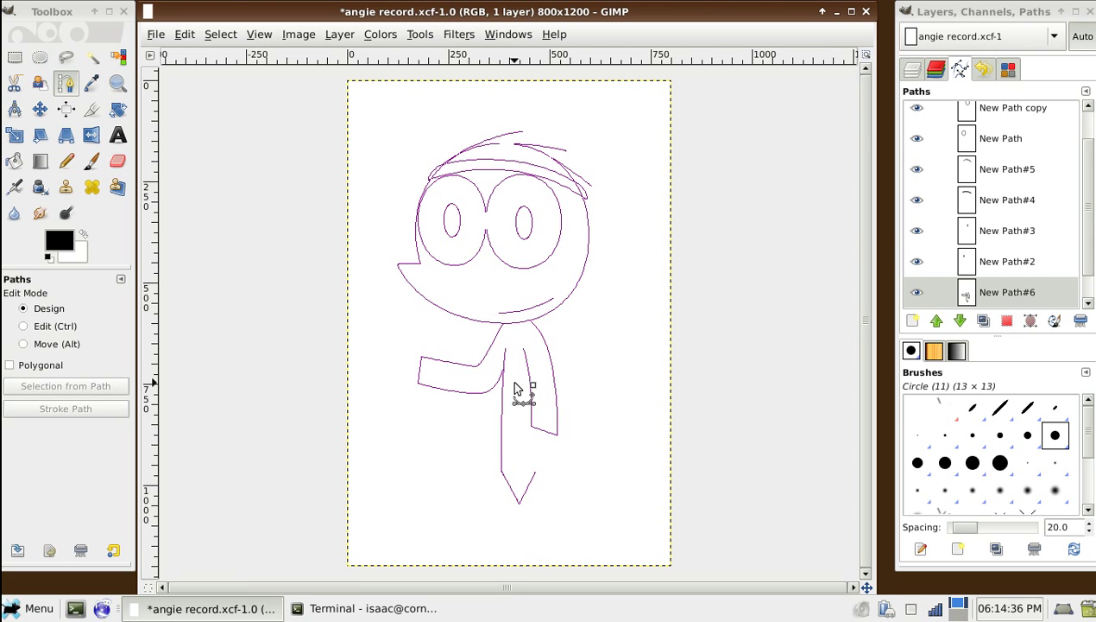
pyautogui.click(421, 373)
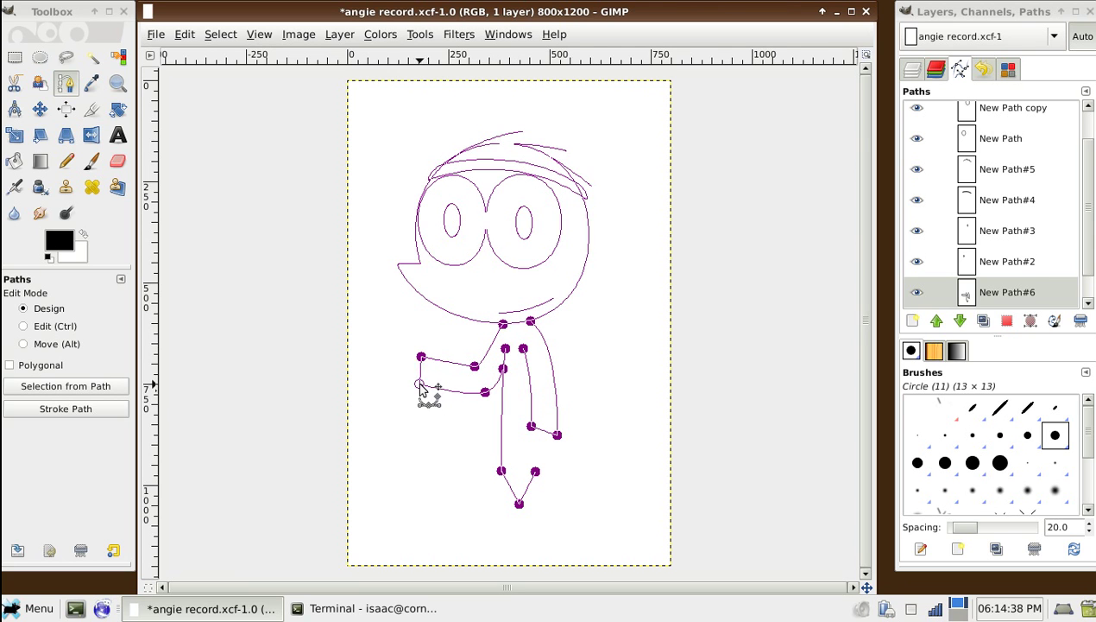
pyautogui.moveTo(422, 357); pyautogui.dragTo(431, 358)
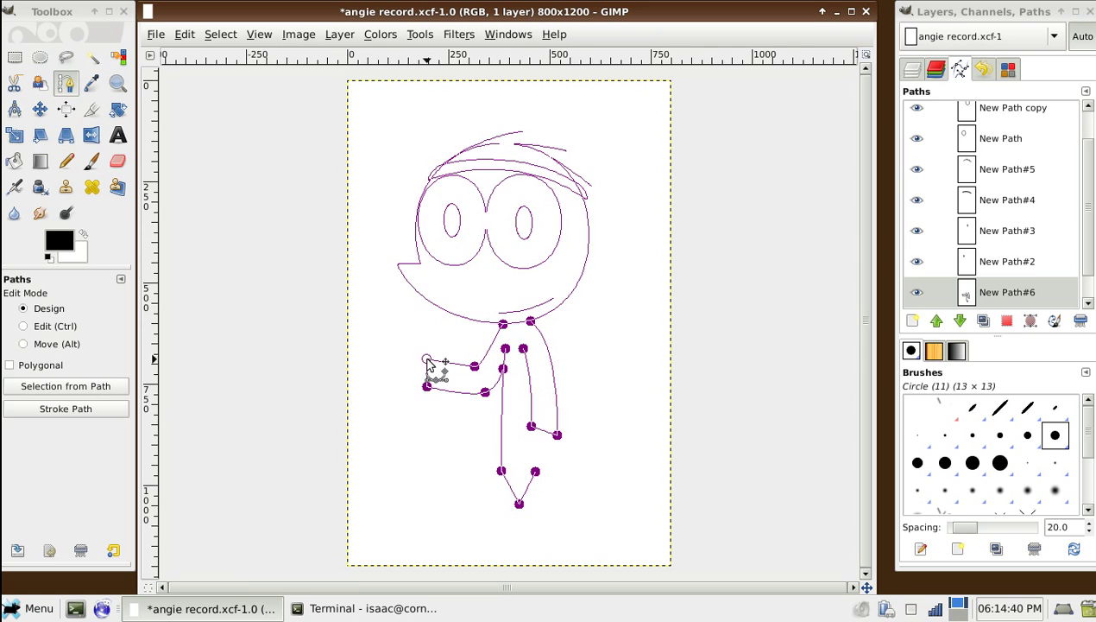
# Select the two lower arm points and raise them slightly
pyautogui.click(558, 435)
pyautogui.click(531, 425)
pyautogui.moveTo(557, 435); pyautogui.dragTo(560, 427)
# Create a new path and draw the rounded hand outline, closing it at the wrist
pyautogui.click(913, 320)
pyautogui.press('Return')
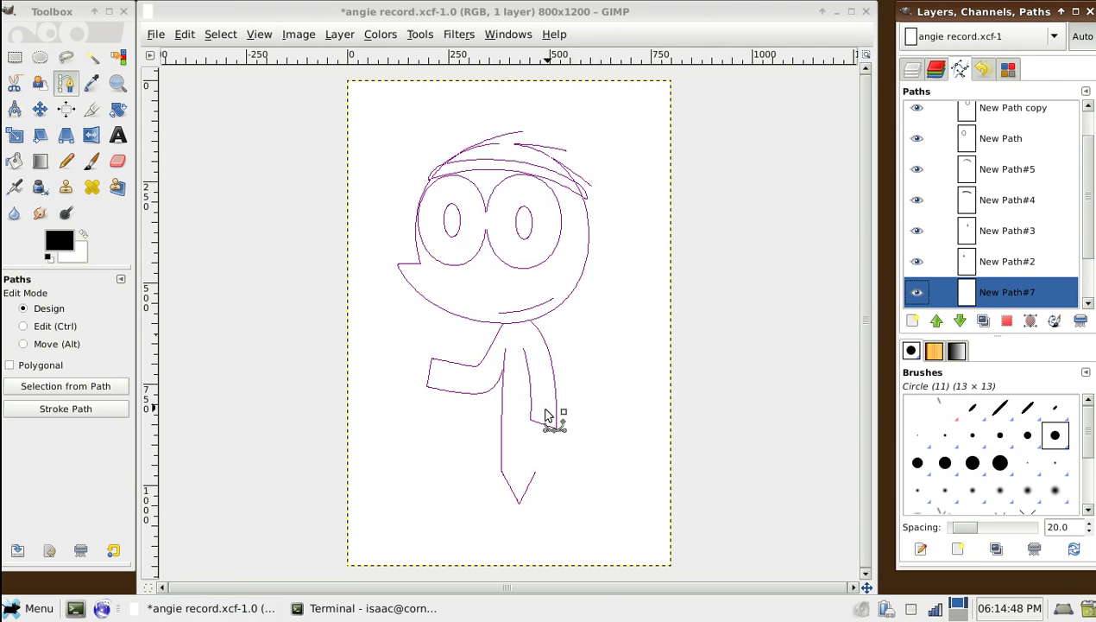
pyautogui.moveTo(532, 420); pyautogui.dragTo(540, 451)
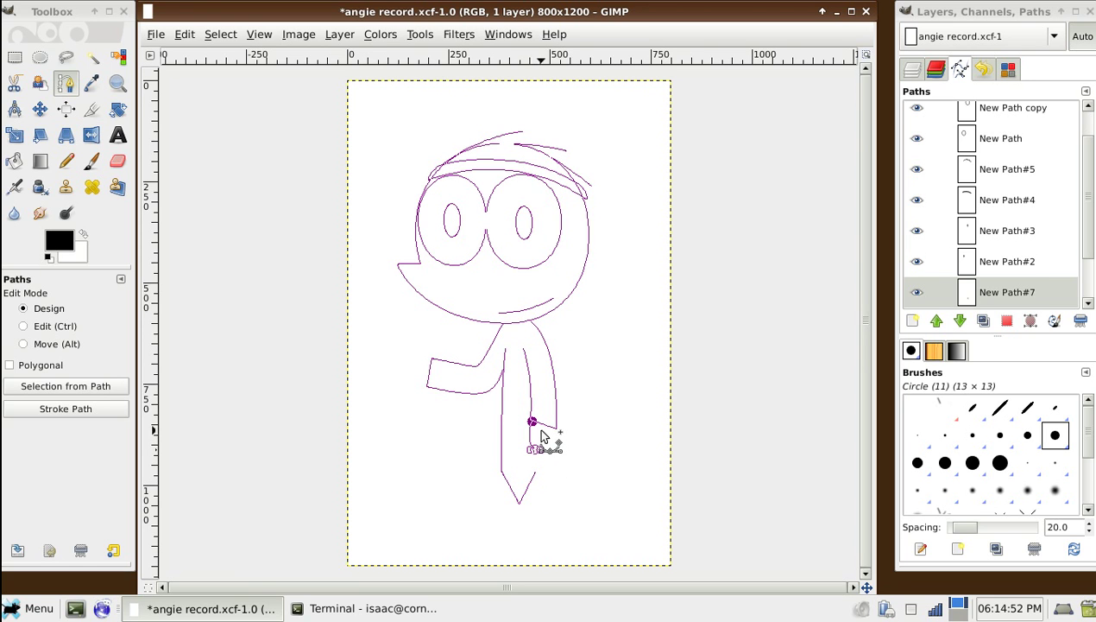
pyautogui.moveTo(546, 460); pyautogui.dragTo(555, 462)
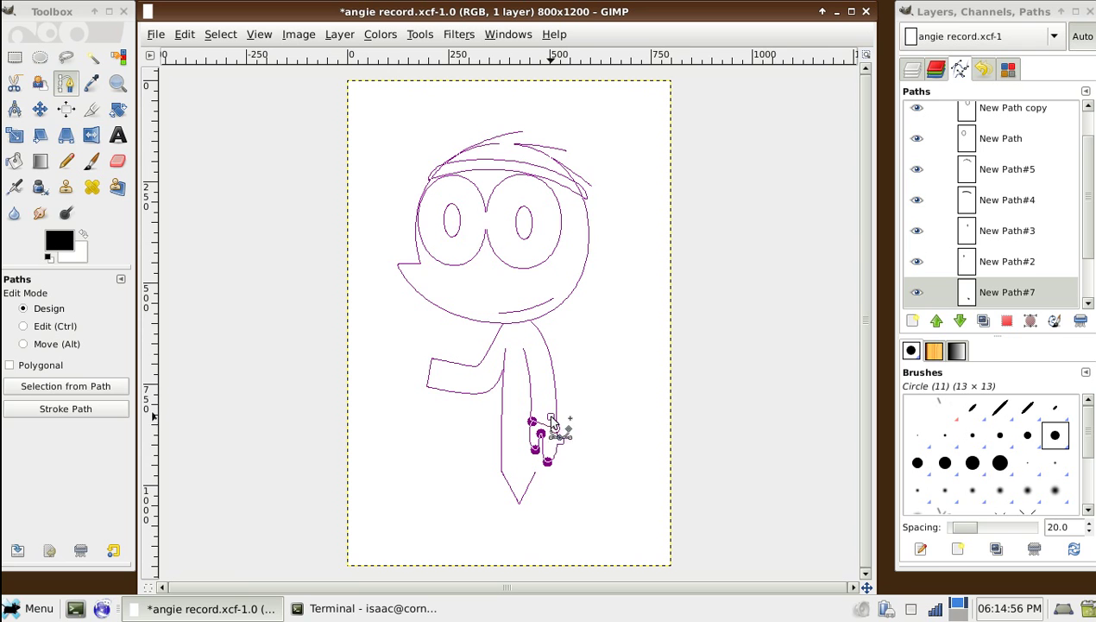
pyautogui.click(542, 435)
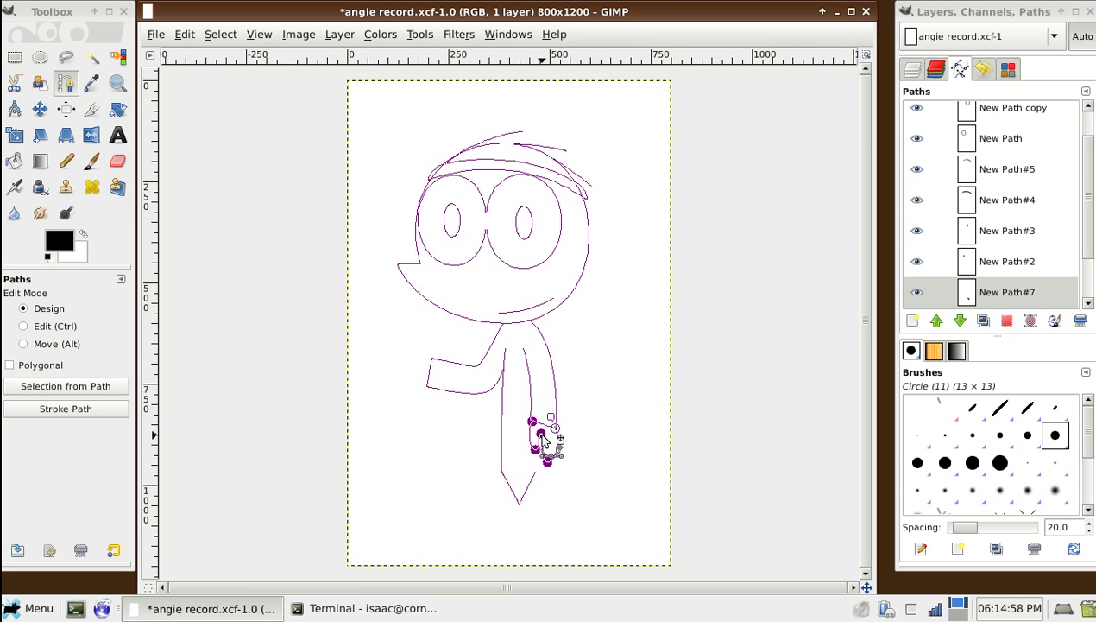
pyautogui.moveTo(433, 359)
pyautogui.mouseDown()
pyautogui.moveTo(402, 361)
pyautogui.moveTo(419, 361)
pyautogui.moveTo(395, 389)
pyautogui.mouseUp()
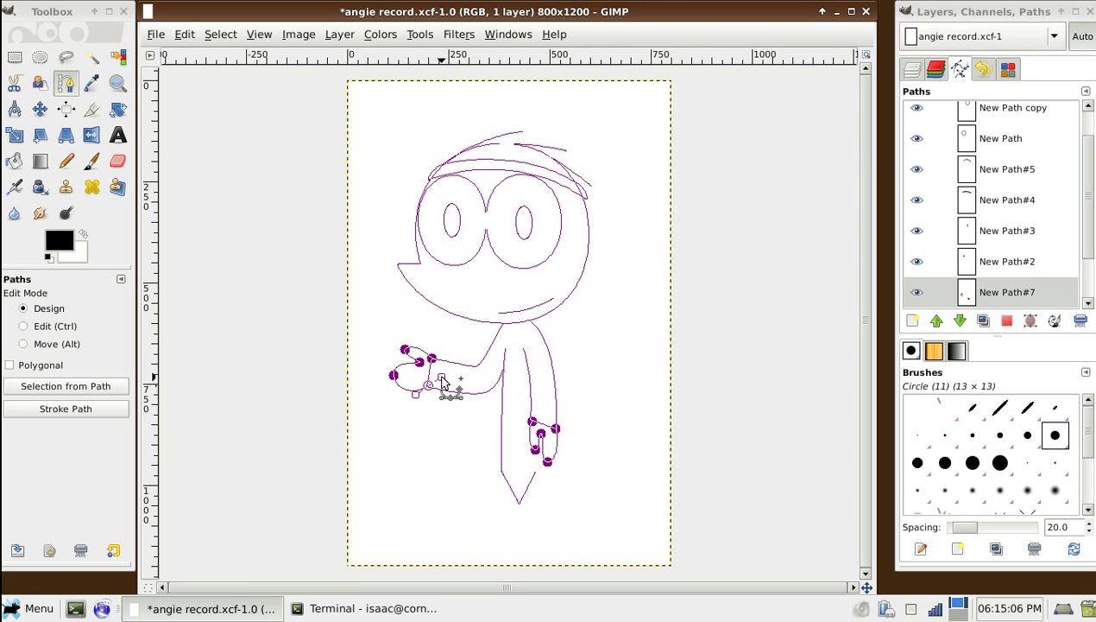
pyautogui.keyDown('ctrl'); pyautogui.click(431, 386); pyautogui.keyUp('ctrl')
pyautogui.click(412, 355)
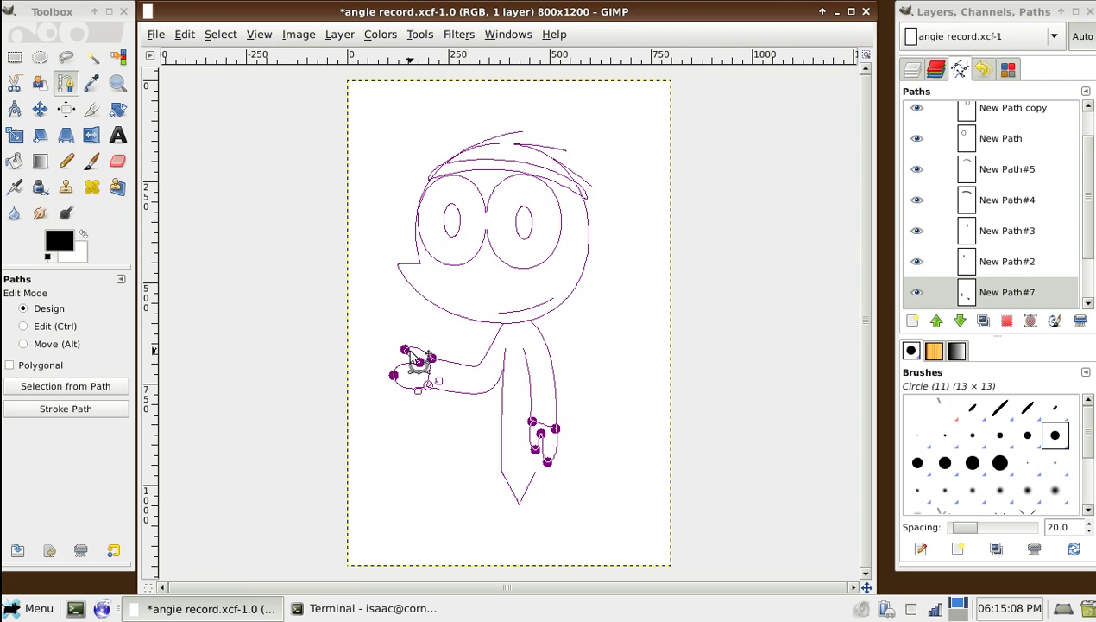
pyautogui.keyDown('ctrl'); pyautogui.click(432, 386); pyautogui.keyUp('ctrl')
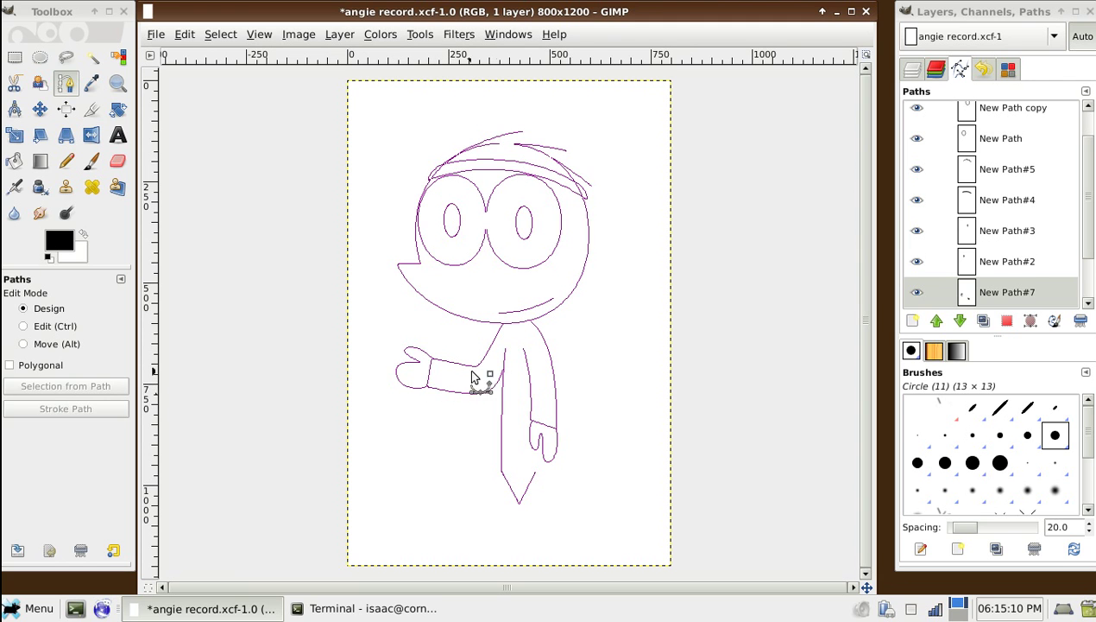
# Place an anchor on the arm, then pick the left and right eye pupil paths
pyautogui.click(458, 375)
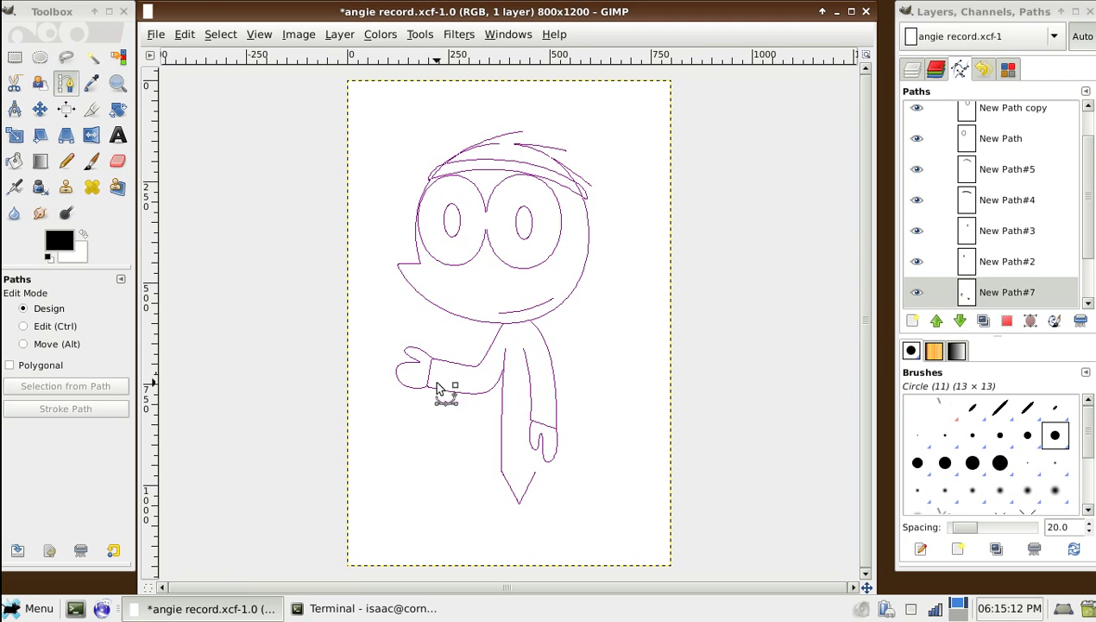
pyautogui.click(458, 237)
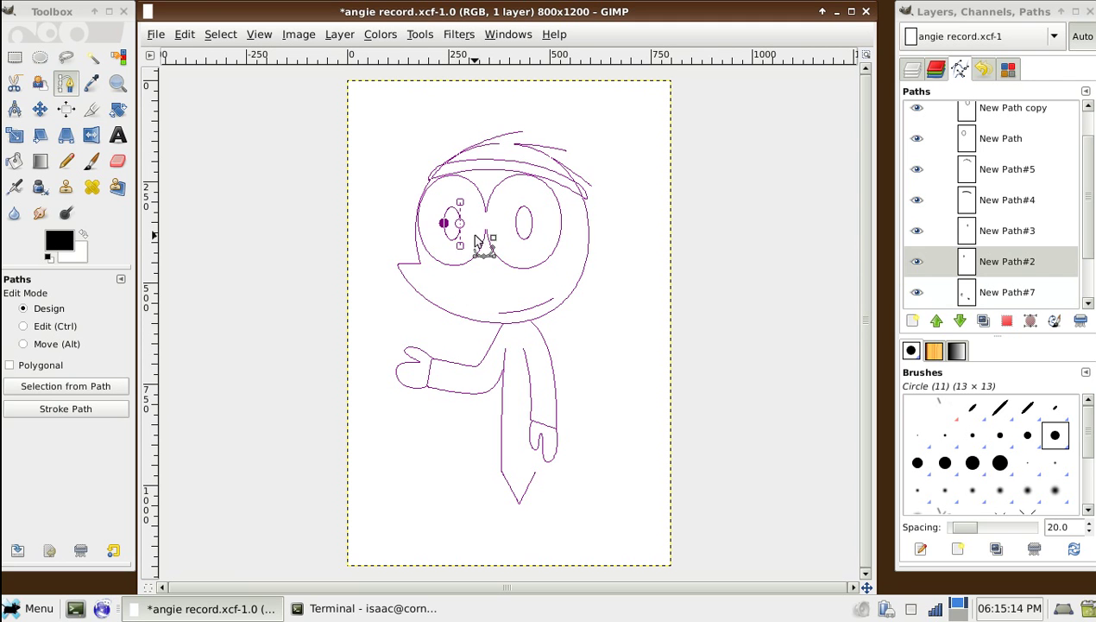
pyautogui.click(528, 233)
pyautogui.keyDown('ctrl'); pyautogui.click(540, 244); pyautogui.keyUp('ctrl')
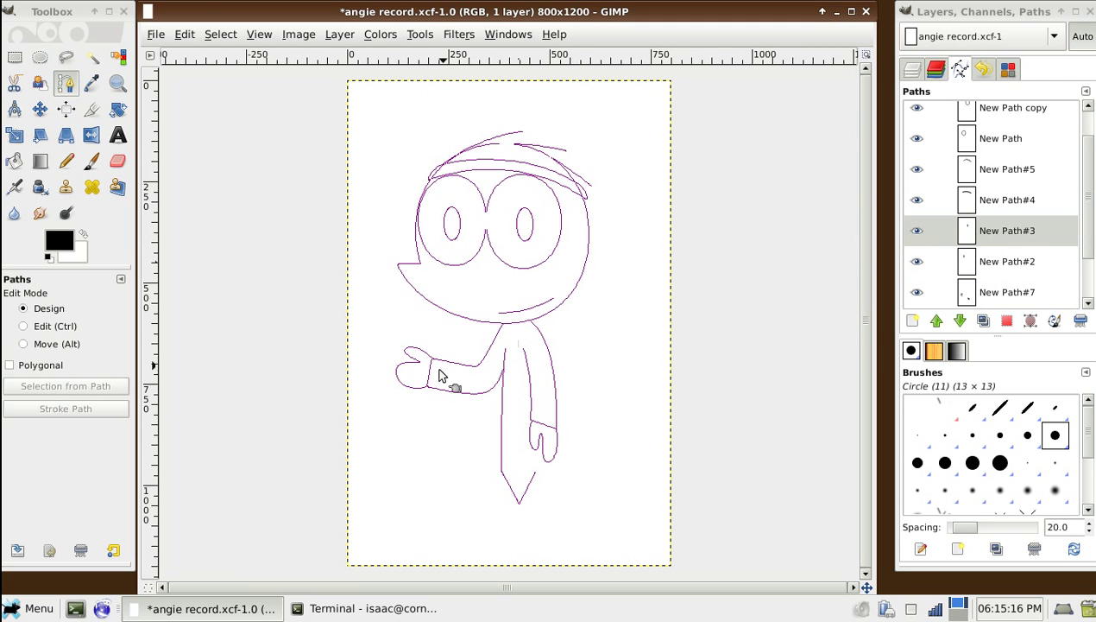
# Toggle the hand path's selection on and off, ending on the body and arm path
pyautogui.click(415, 391)
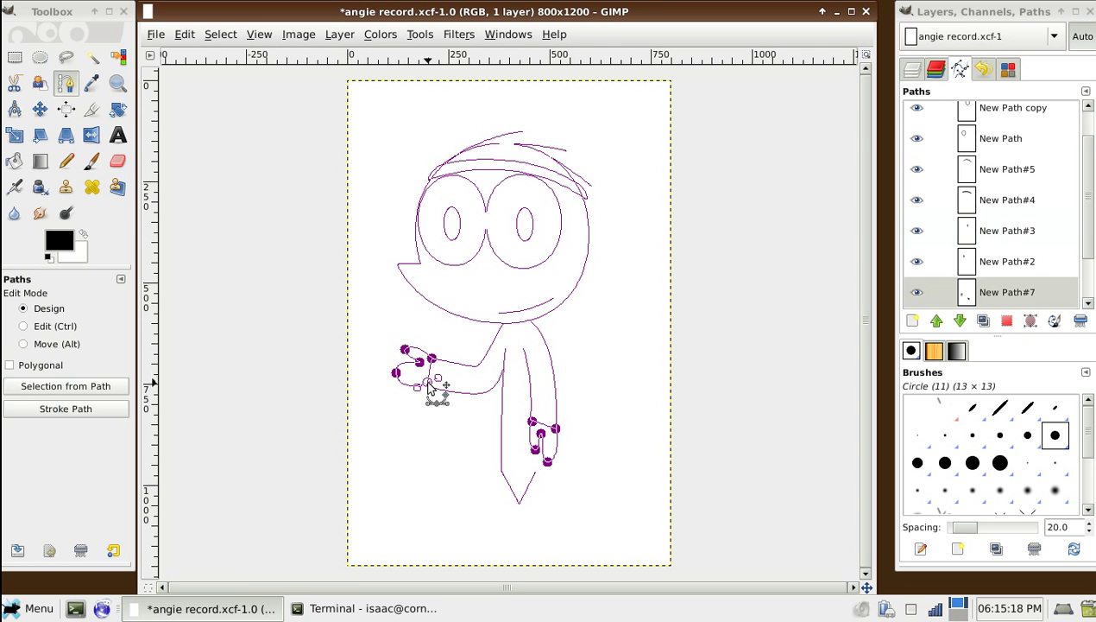
pyautogui.keyDown('ctrl'); pyautogui.click(397, 387); pyautogui.keyUp('ctrl')
pyautogui.click(406, 371)
pyautogui.keyDown('ctrl'); pyautogui.click(443, 367); pyautogui.keyUp('ctrl')
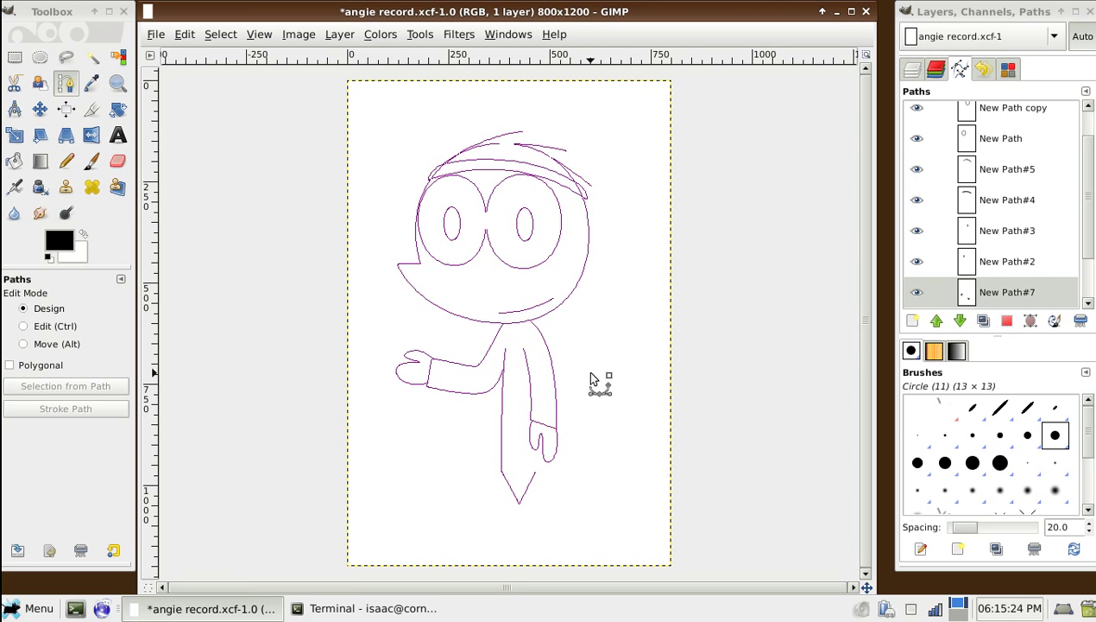
pyautogui.click(405, 369)
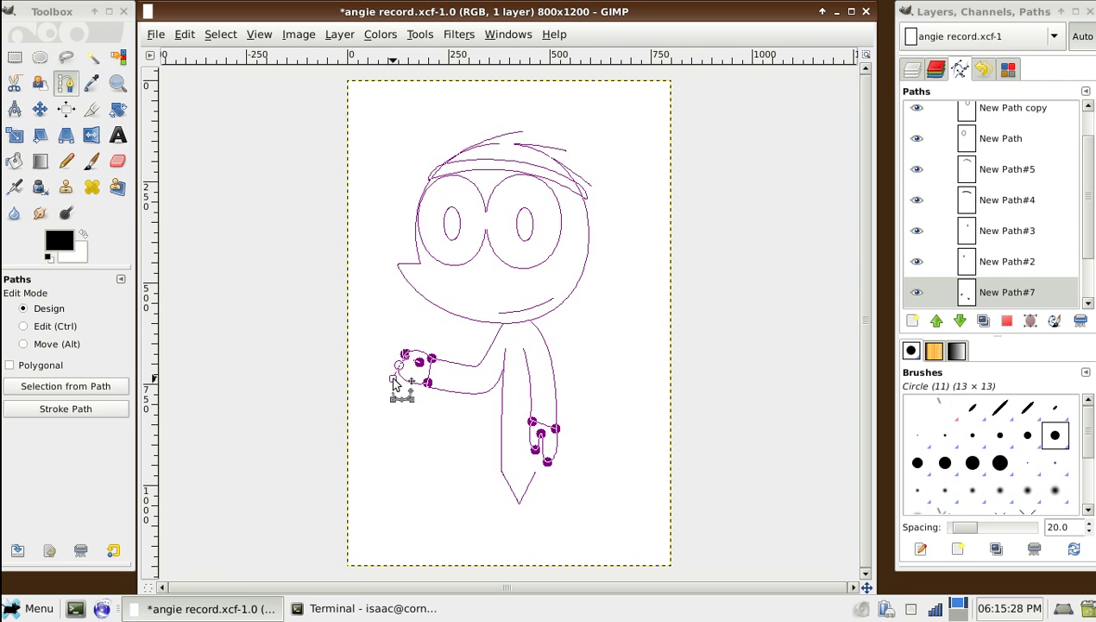
pyautogui.keyDown('ctrl'); pyautogui.click(397, 383); pyautogui.keyUp('ctrl')
pyautogui.click(402, 373)
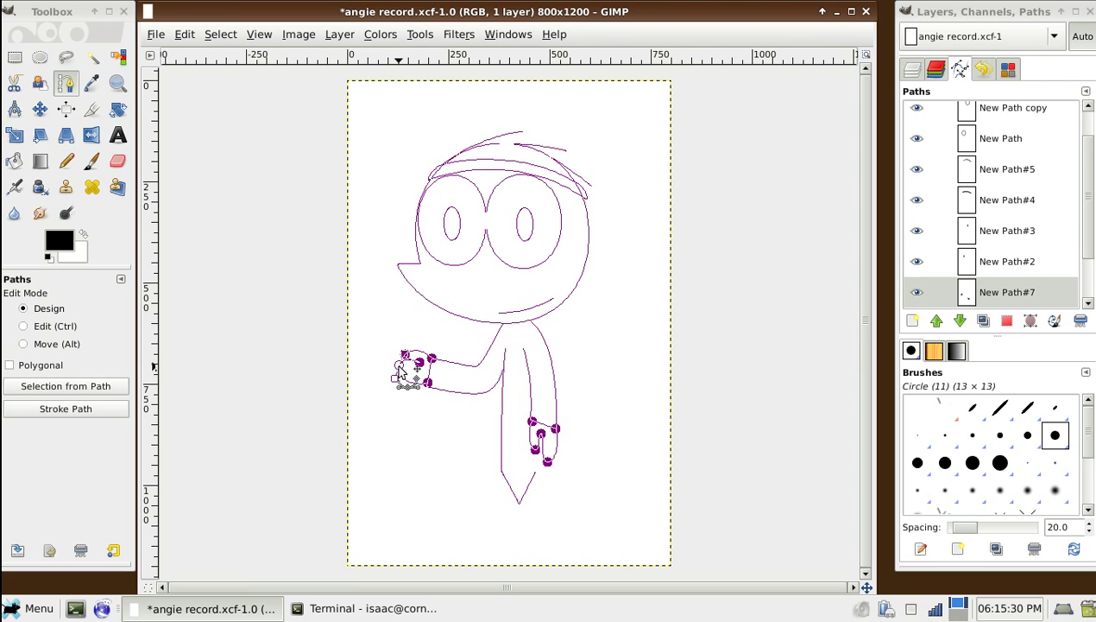
pyautogui.keyDown('ctrl'); pyautogui.click(399, 372); pyautogui.keyUp('ctrl')
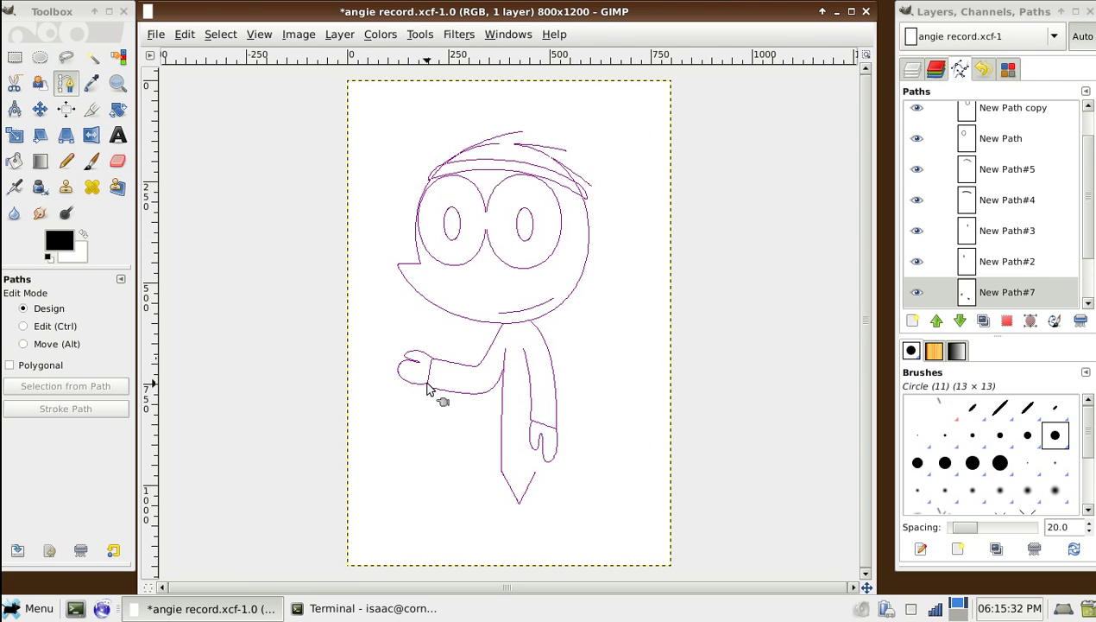
pyautogui.click(533, 332)
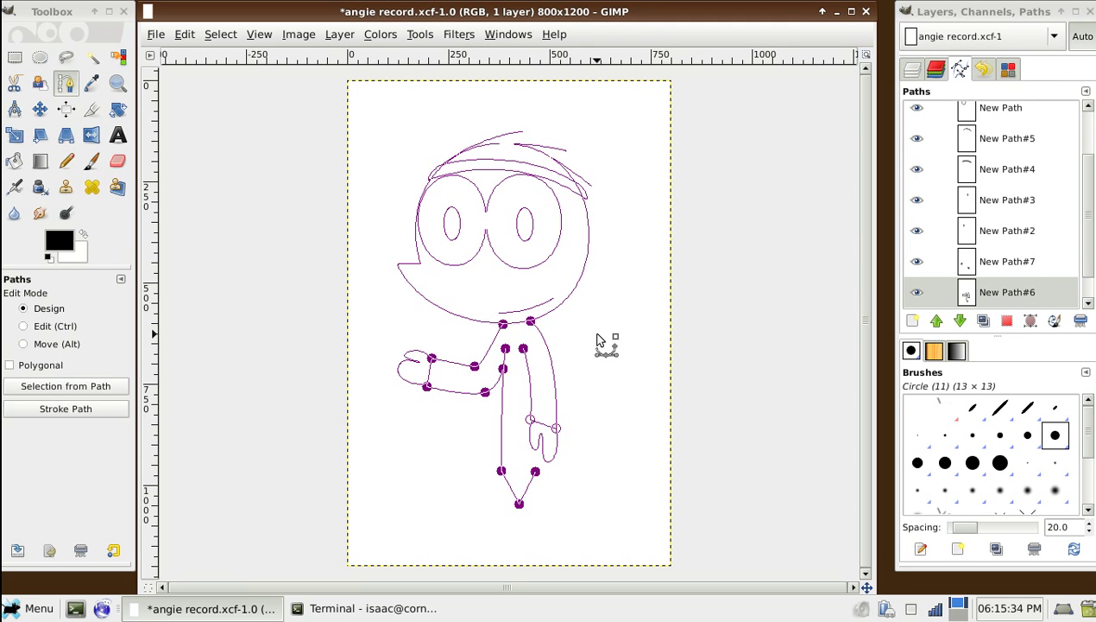
# Cycle through the hand paths and settle on the body and arm path, New Path#6
pyautogui.click(560, 406)
pyautogui.keyDown('alt'); pyautogui.click(551, 436); pyautogui.keyUp('alt')
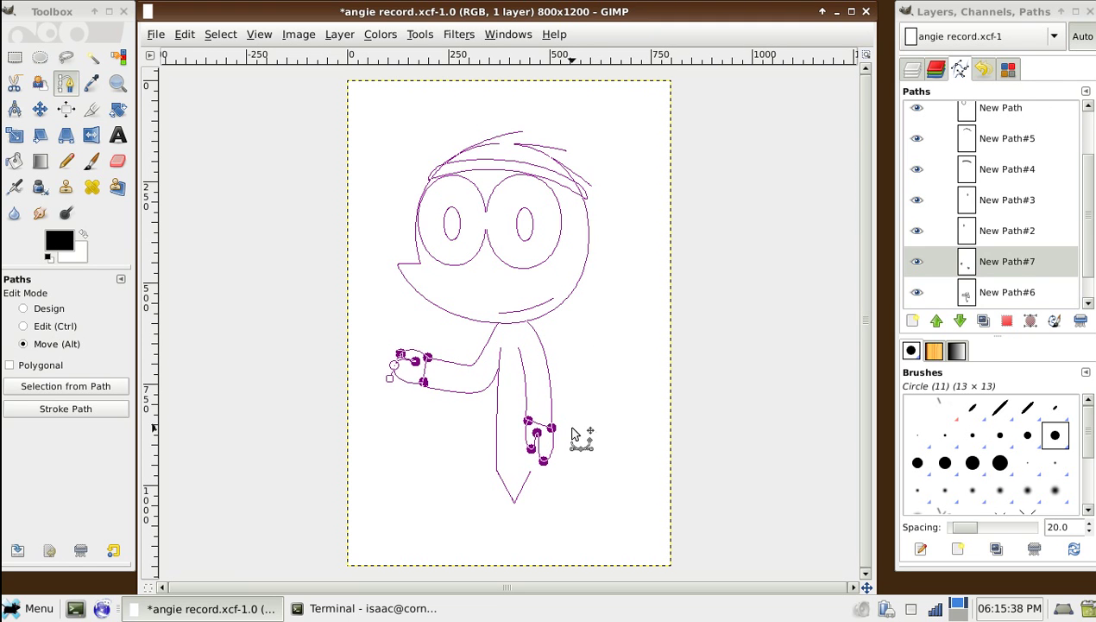
pyautogui.click(576, 435)
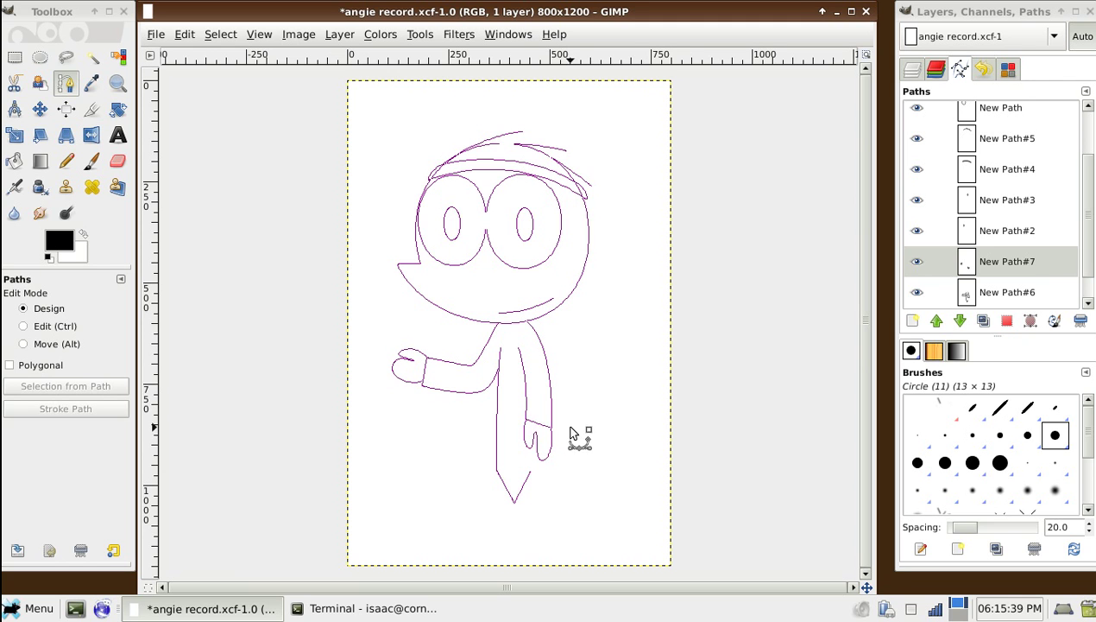
pyautogui.click(422, 382)
pyautogui.click(425, 385)
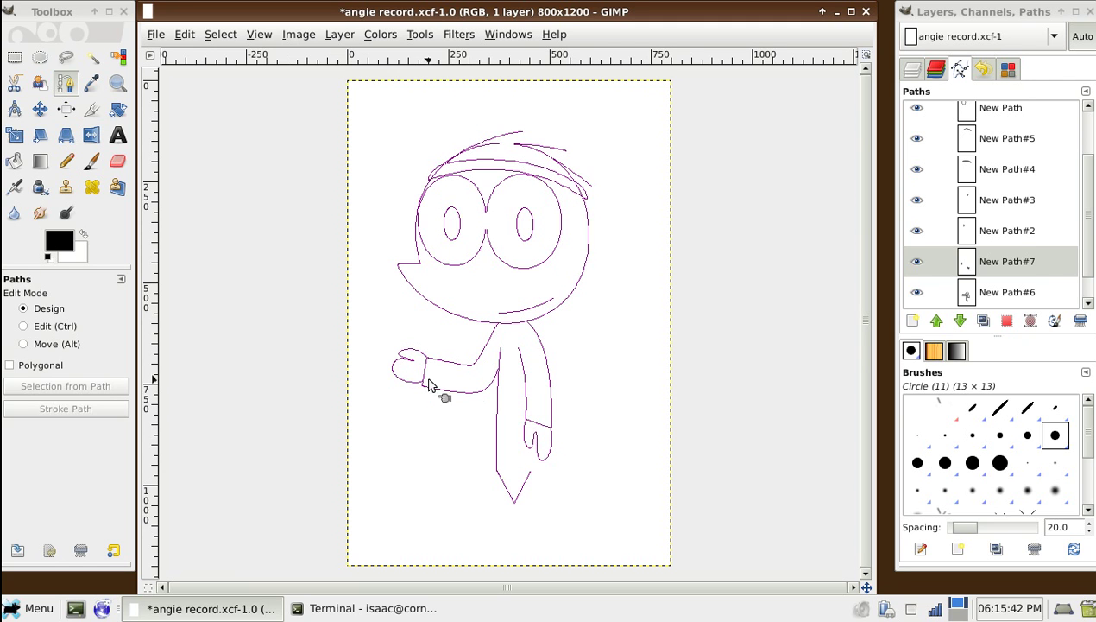
pyautogui.click(534, 335)
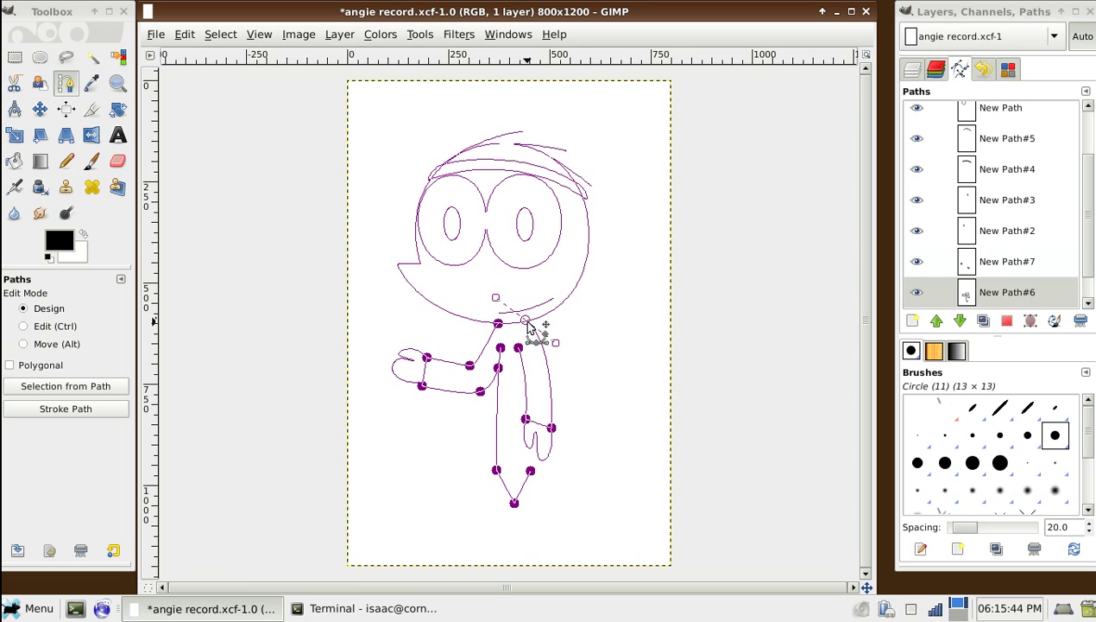
# Remove the neck curve handle, round the body bottom into a wide foot, and shape the thumb
pyautogui.keyDown('ctrl'); pyautogui.click(498, 322); pyautogui.keyUp('ctrl')
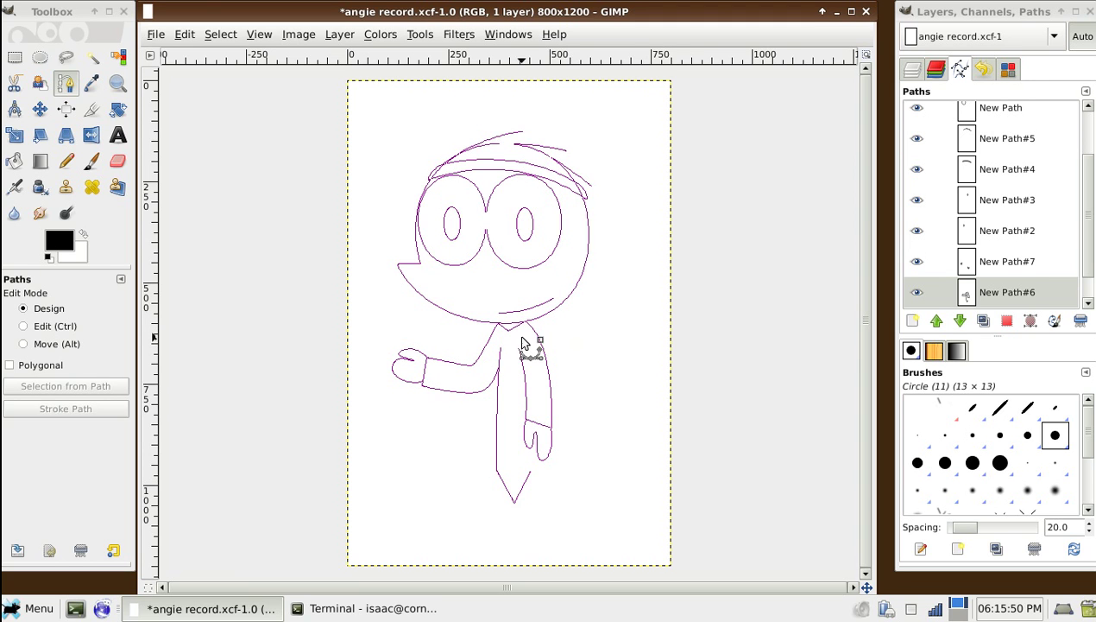
pyautogui.click(524, 323)
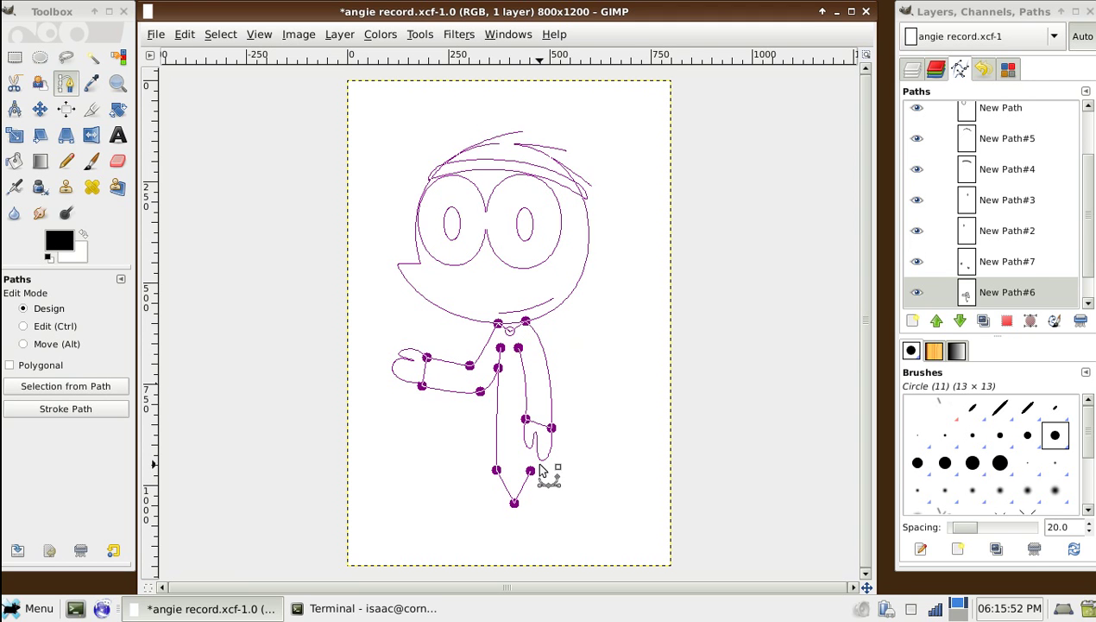
pyautogui.moveTo(507, 491)
pyautogui.mouseDown()
pyautogui.moveTo(560, 499)
pyautogui.moveTo(485, 500)
pyautogui.moveTo(567, 498)
pyautogui.moveTo(551, 490)
pyautogui.mouseUp()
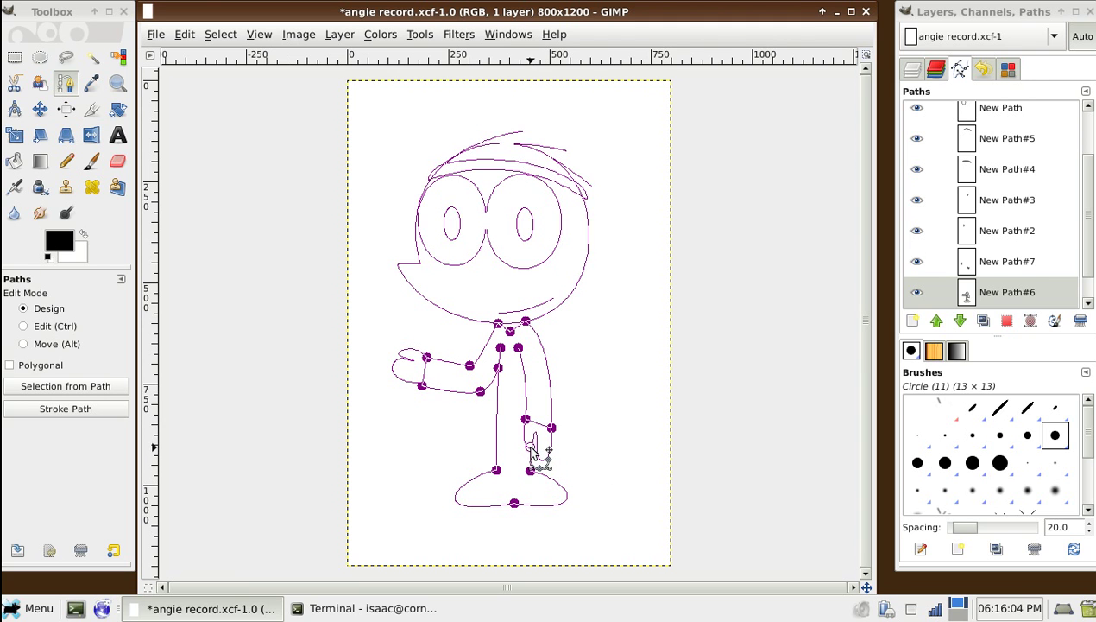
pyautogui.moveTo(531, 449); pyautogui.dragTo(535, 454)
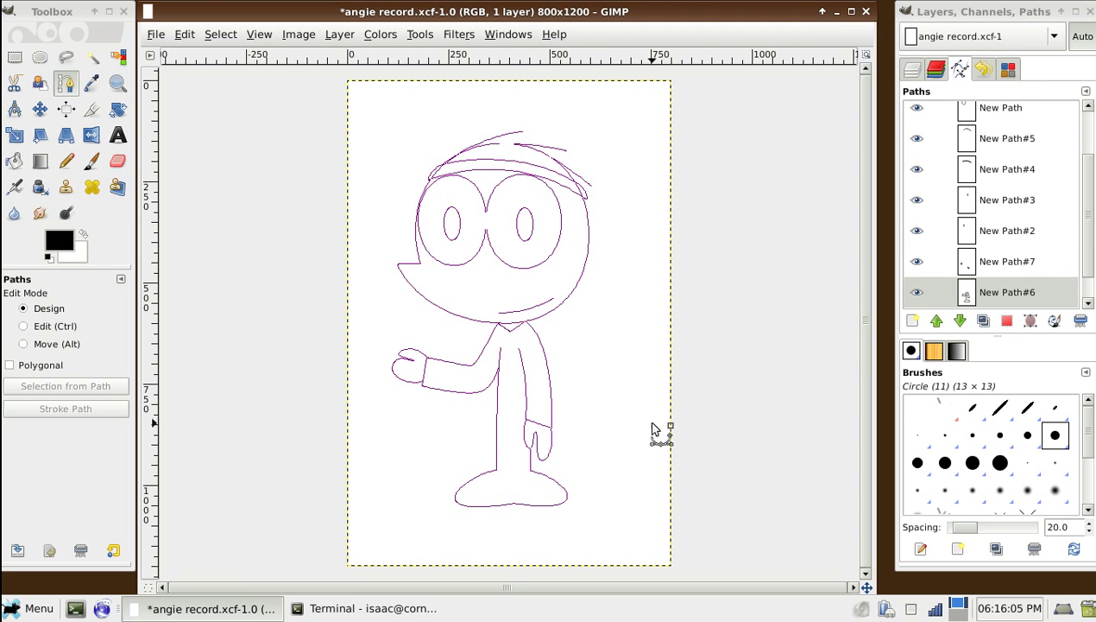
pyautogui.click(532, 469)
# Create New Path#8 with a curved line from the crotch down to the foot separating the legs
pyautogui.click(912, 321)
pyautogui.press('Return')
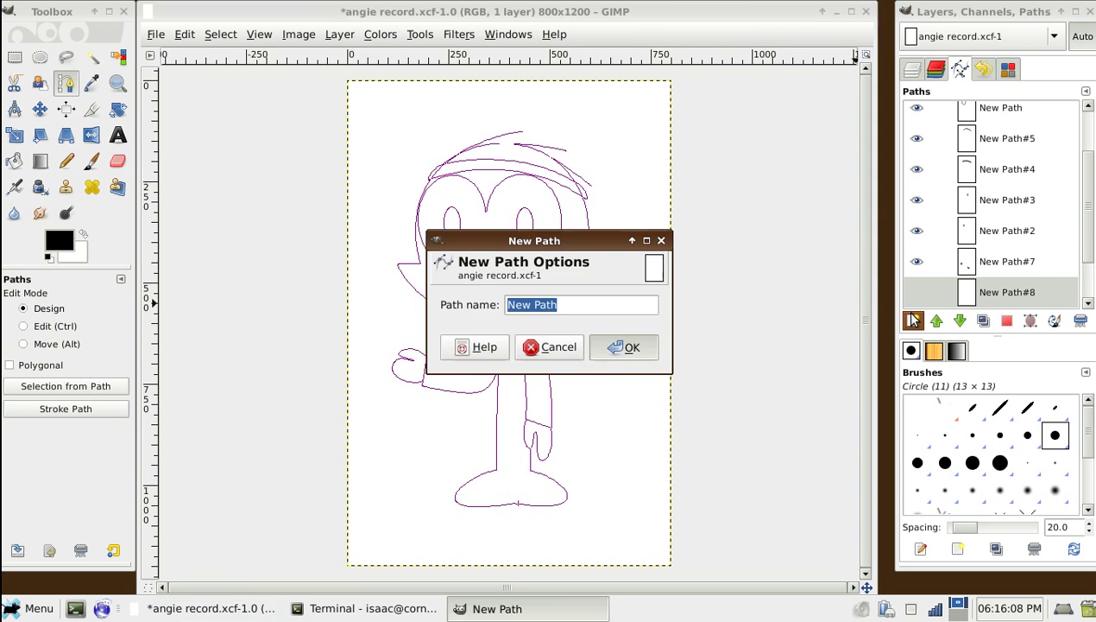
pyautogui.click(913, 298)
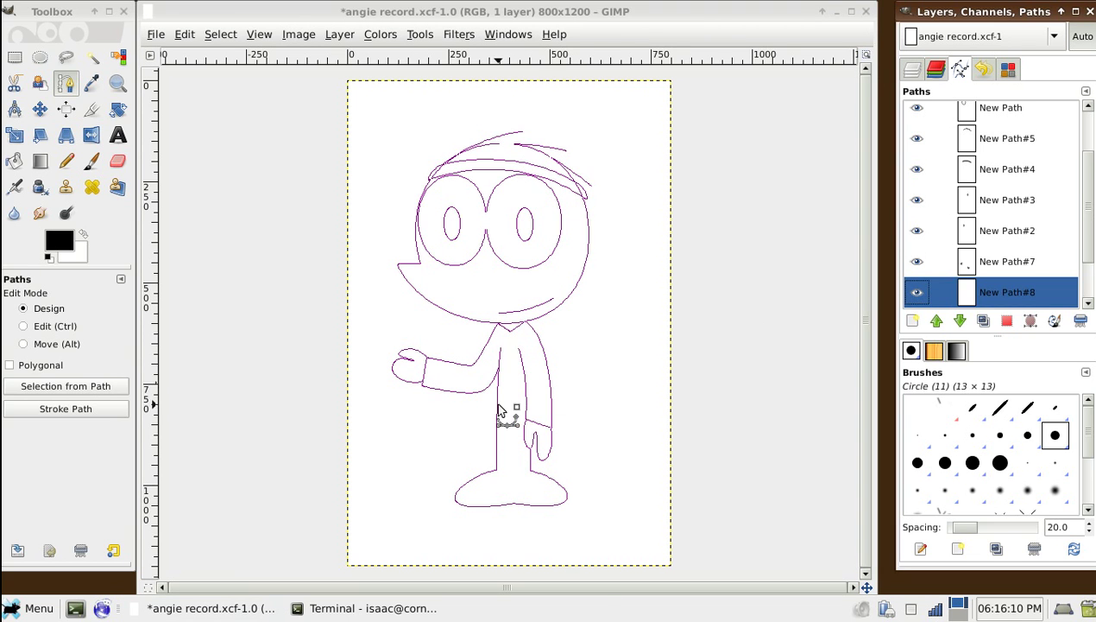
pyautogui.moveTo(497, 403); pyautogui.dragTo(511, 408)
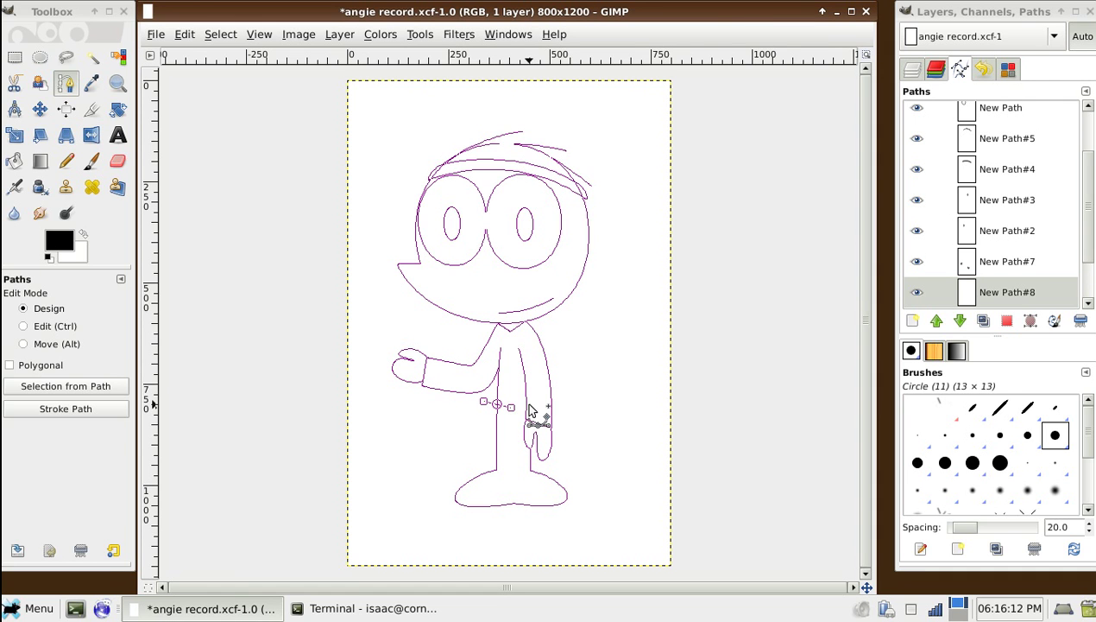
pyautogui.press('ctrl')
pyautogui.moveTo(528, 413)
pyautogui.mouseDown()
pyautogui.moveTo(511, 414)
pyautogui.moveTo(513, 427)
pyautogui.mouseUp()
pyautogui.click(510, 506)
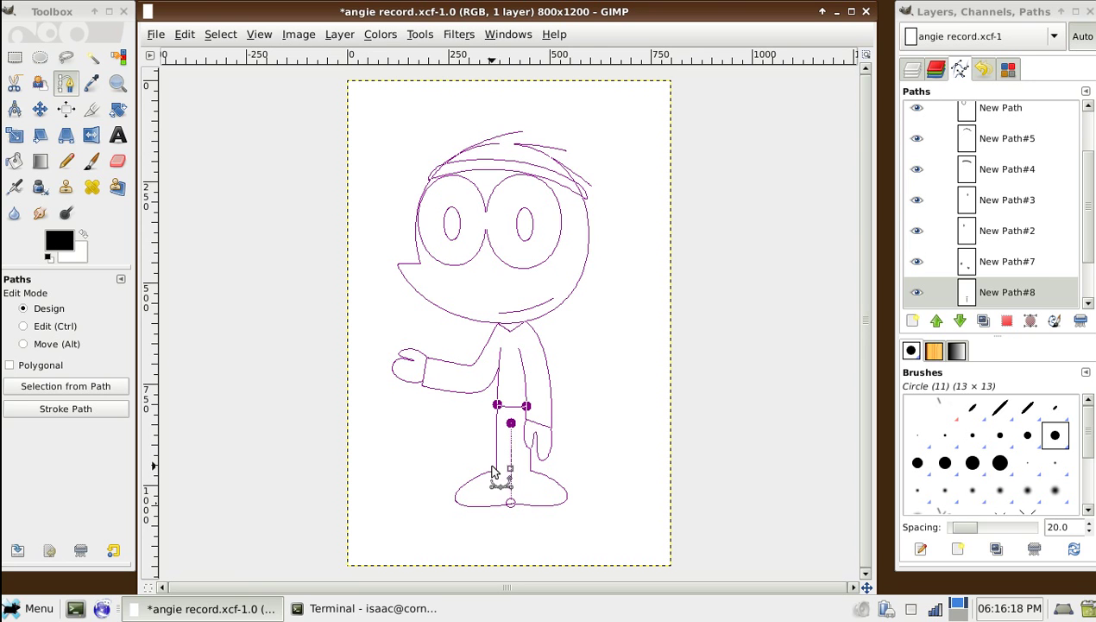
pyautogui.moveTo(498, 473)
pyautogui.mouseDown()
pyautogui.moveTo(553, 480)
pyautogui.moveTo(514, 480)
pyautogui.mouseUp()
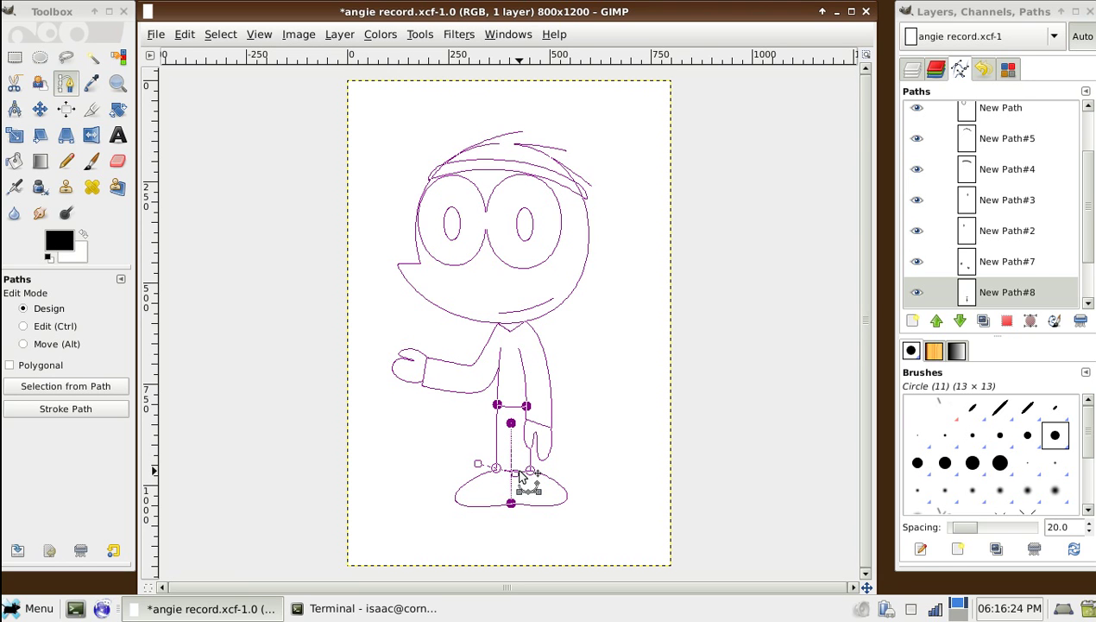
pyautogui.press('Escape')
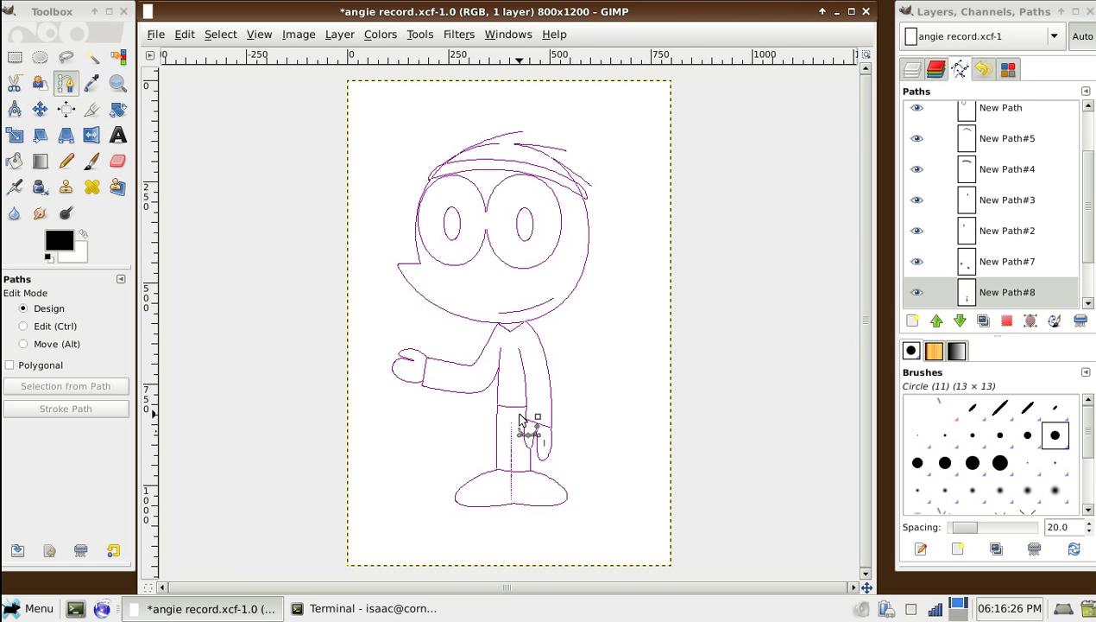
pyautogui.click(516, 425)
# Create New Path#9 with a curve sweeping from the waist past the right leg toward the foot
pyautogui.click(913, 320)
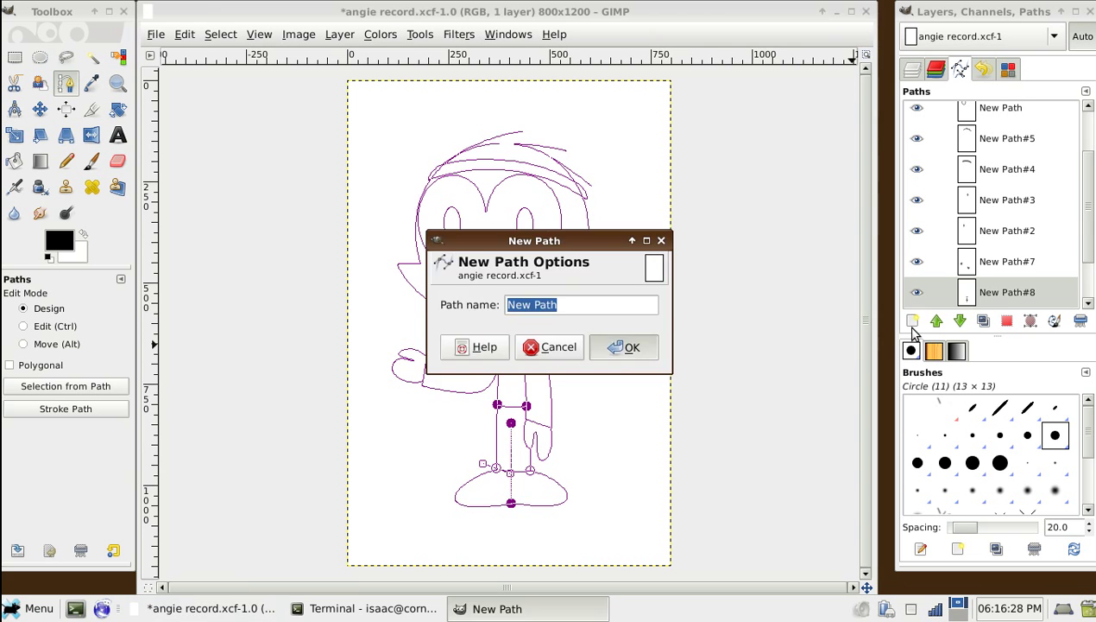
pyautogui.press('Return')
pyautogui.click(917, 291)
pyautogui.click(524, 406)
pyautogui.moveTo(525, 417); pyautogui.dragTo(533, 445)
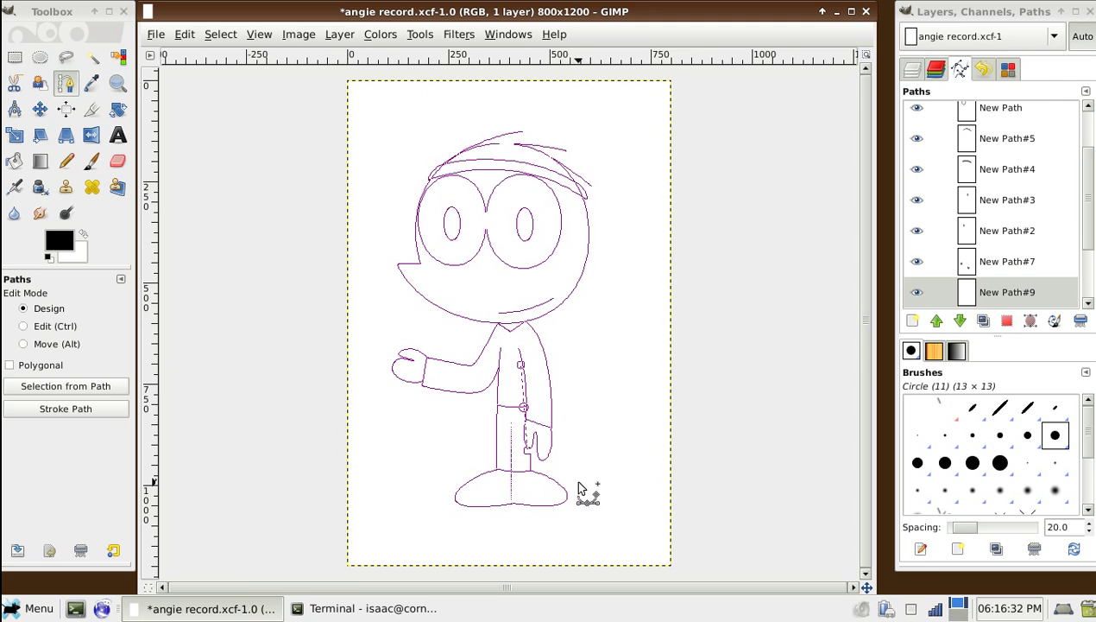
pyautogui.moveTo(580, 475)
pyautogui.mouseDown()
pyautogui.moveTo(542, 489)
pyautogui.moveTo(634, 483)
pyautogui.moveTo(540, 489)
pyautogui.mouseUp()
pyautogui.moveTo(505, 415); pyautogui.dragTo(505, 345)
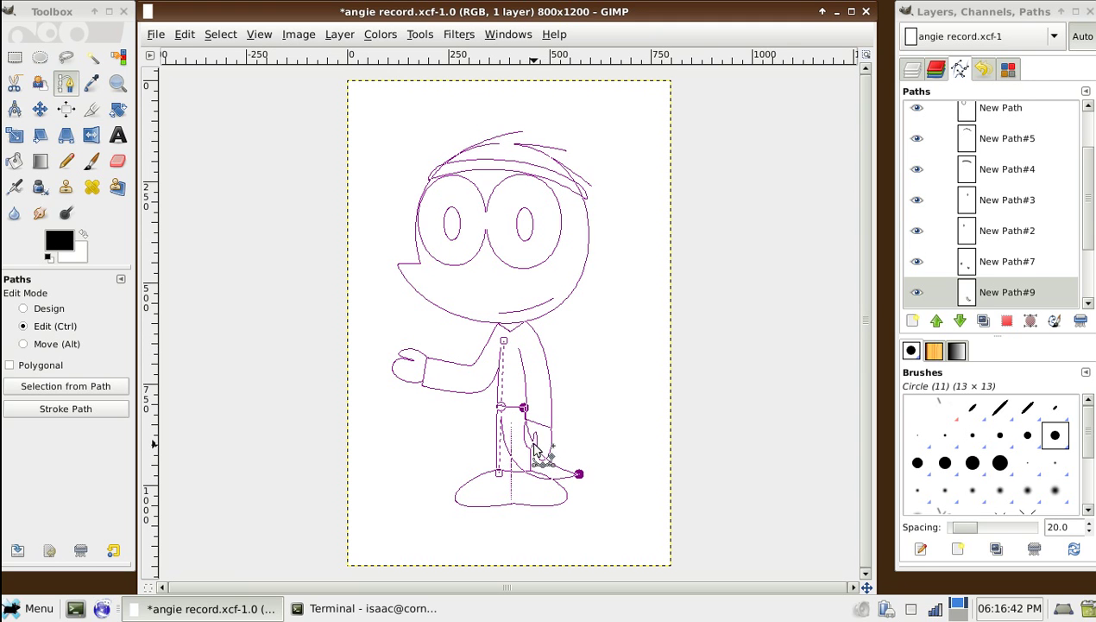
pyautogui.moveTo(447, 8)
pyautogui.mouseDown()
pyautogui.moveTo(449, 32)
pyautogui.moveTo(449, 15)
pyautogui.mouseUp()
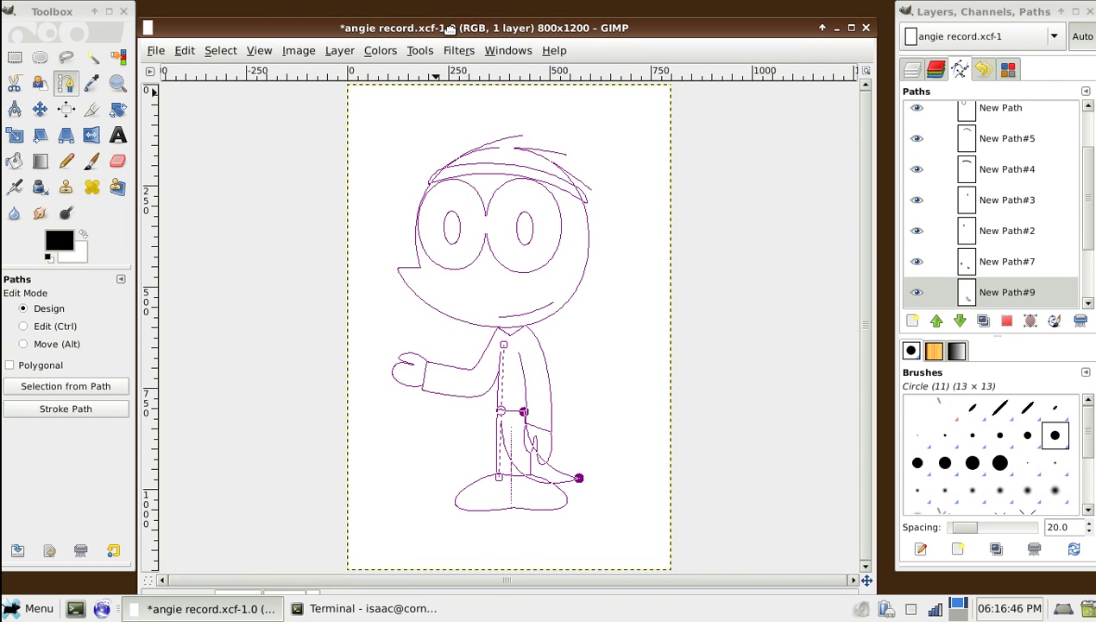
# At 100% zoom, add an anchor near the foot and bend the curve by pulling its handle up-left
pyautogui.click(313, 585)
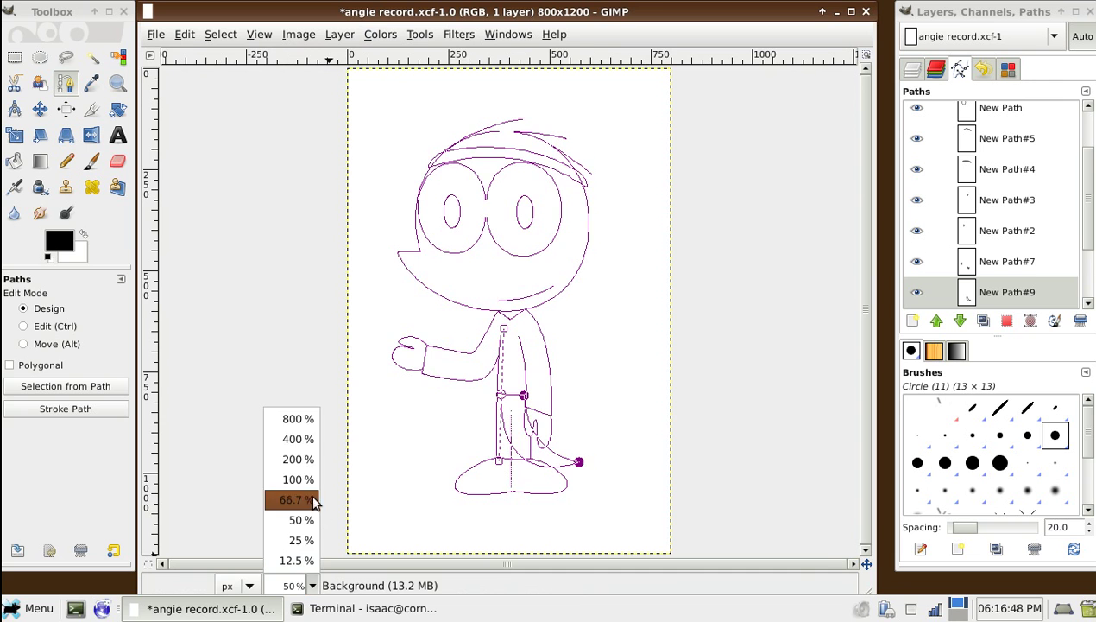
pyautogui.click(305, 483)
pyautogui.scroll(-1, 863, 395)
pyautogui.scroll(-2, 862, 394)
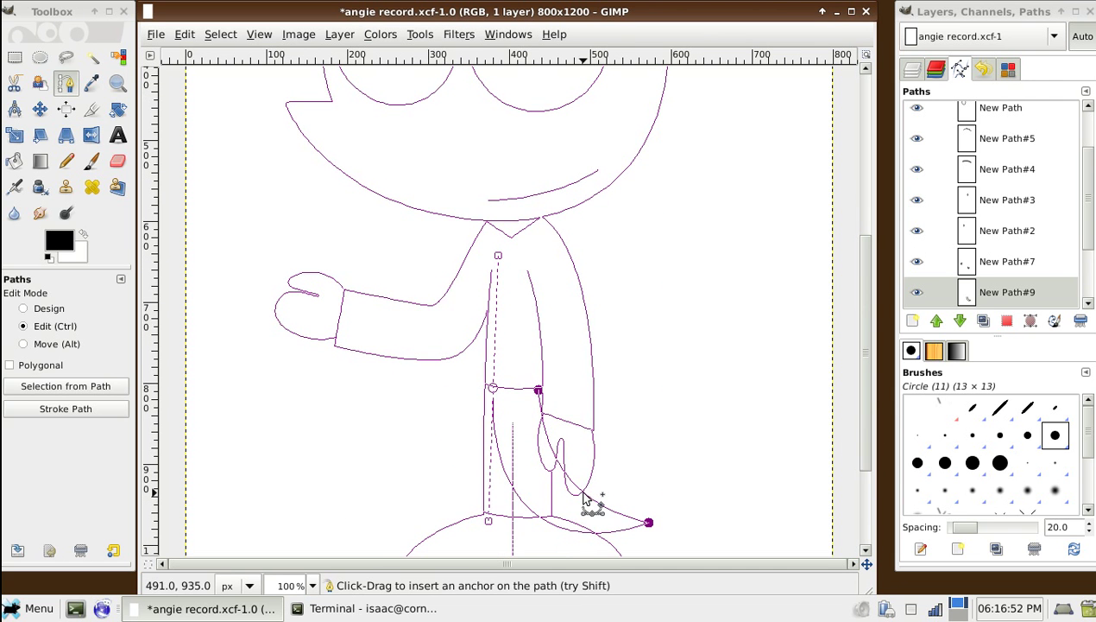
pyautogui.click(582, 492)
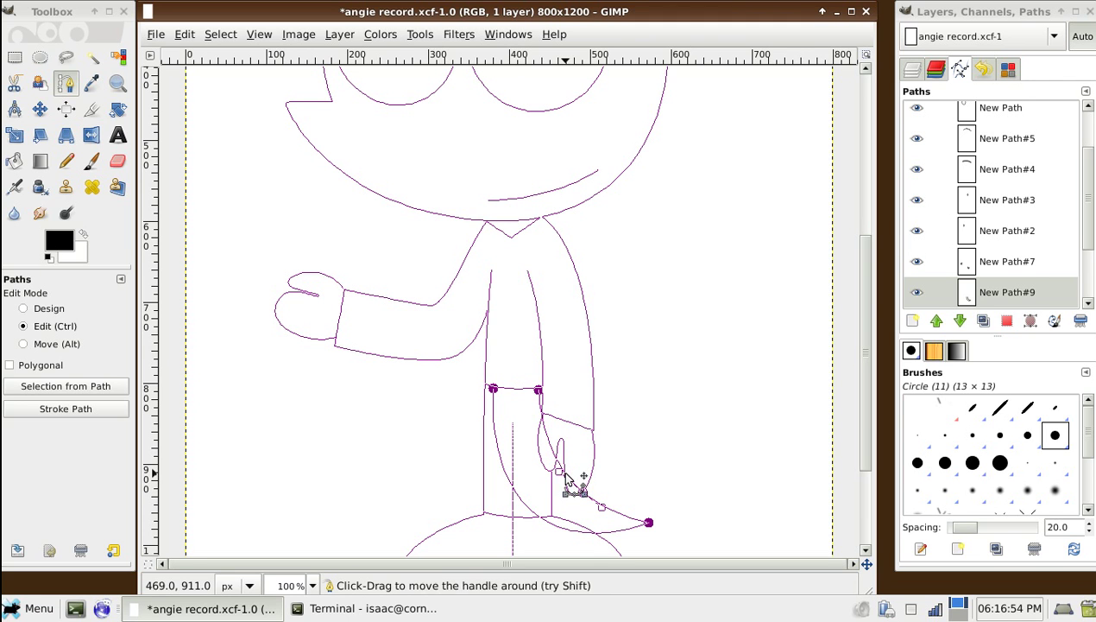
pyautogui.moveTo(560, 472); pyautogui.dragTo(552, 454)
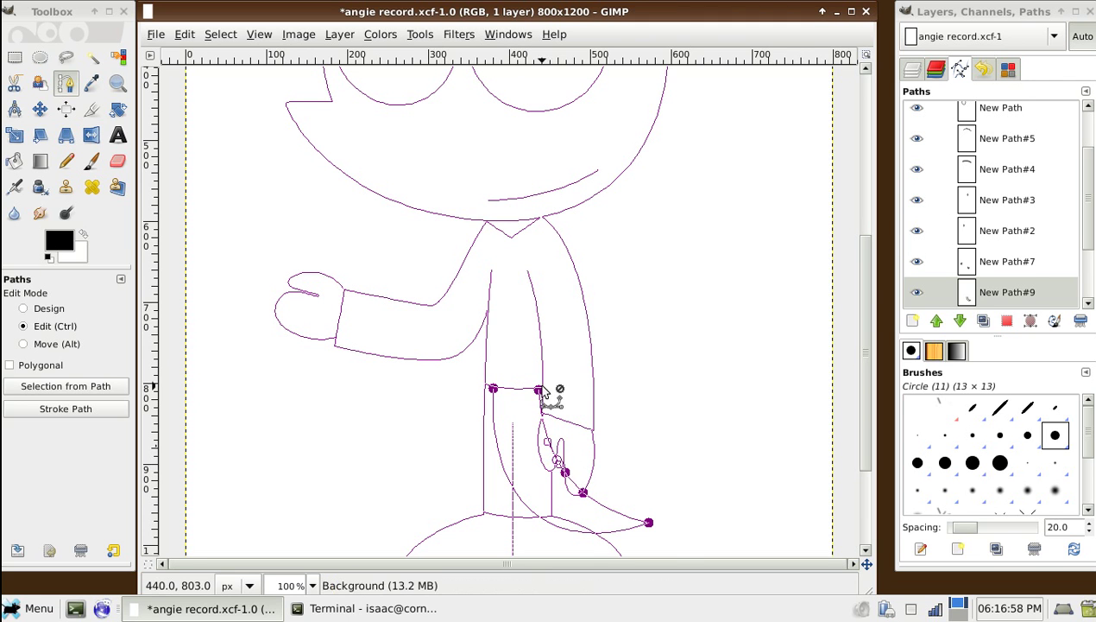
# Join the waist anchor to the pointed end, add lower-curve anchors, and save angie record.xcf
pyautogui.keyDown('ctrl'); pyautogui.click(496, 395); pyautogui.keyUp('ctrl')
pyautogui.click(583, 493)
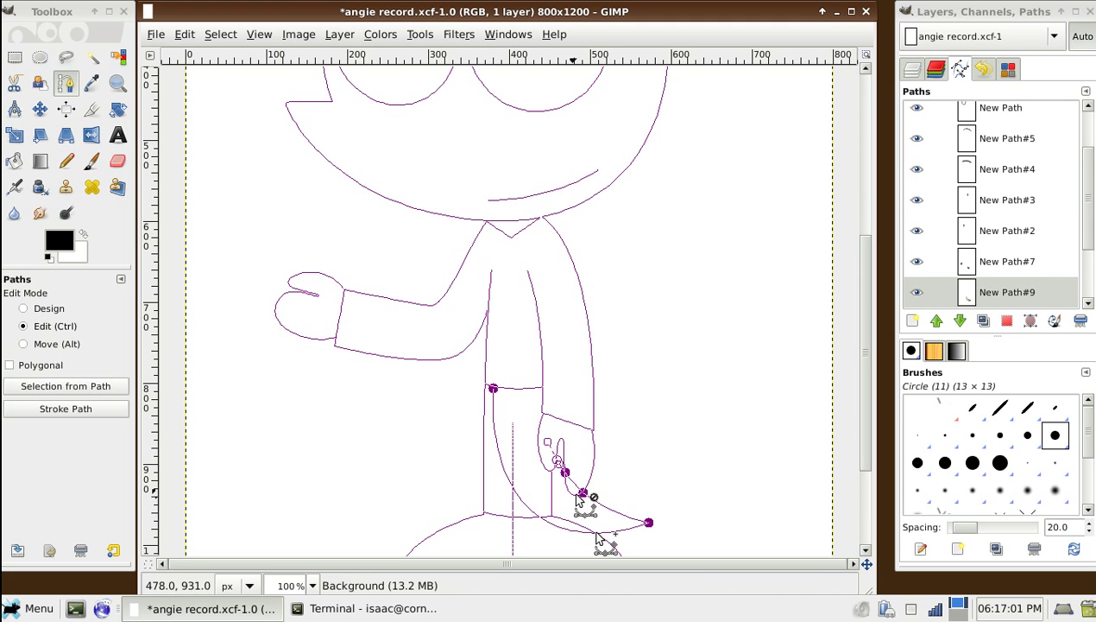
pyautogui.keyDown('ctrl'); pyautogui.click(595, 534); pyautogui.keyUp('ctrl')
pyautogui.keyDown('ctrl'); pyautogui.click(495, 401); pyautogui.keyUp('ctrl')
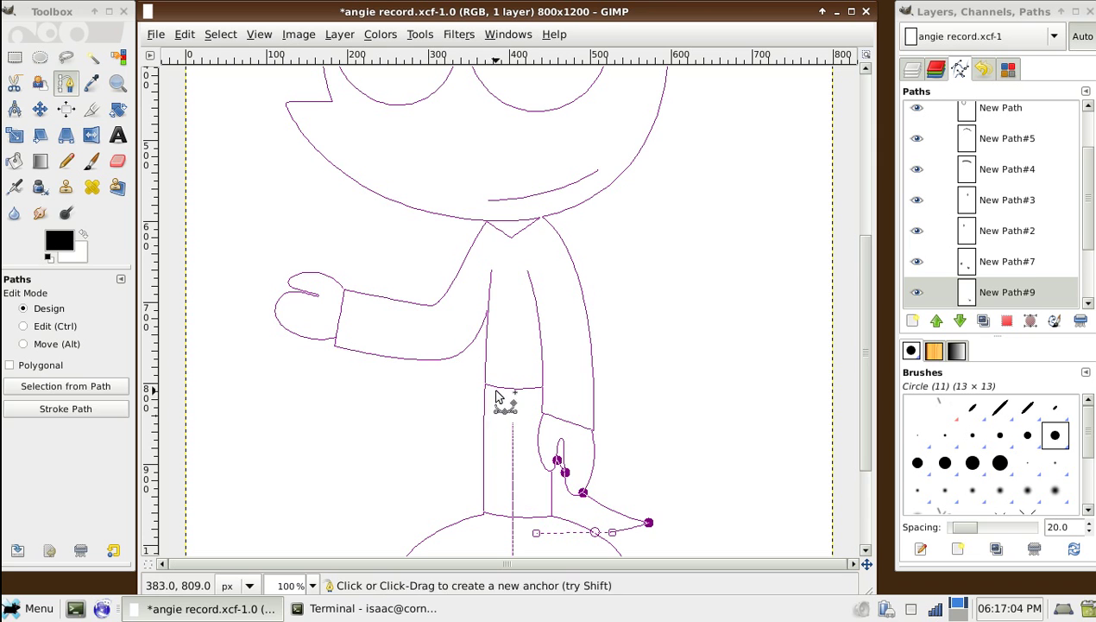
pyautogui.press('Escape')
pyautogui.scroll(-3, 852, 434)
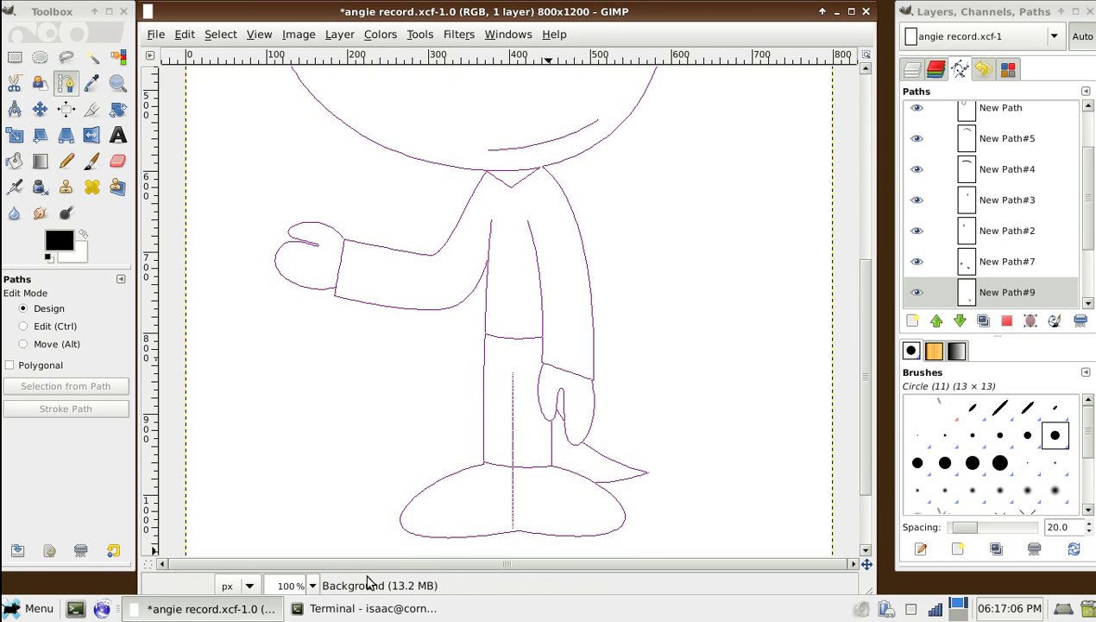
pyautogui.hotkey('ctrl', 's')
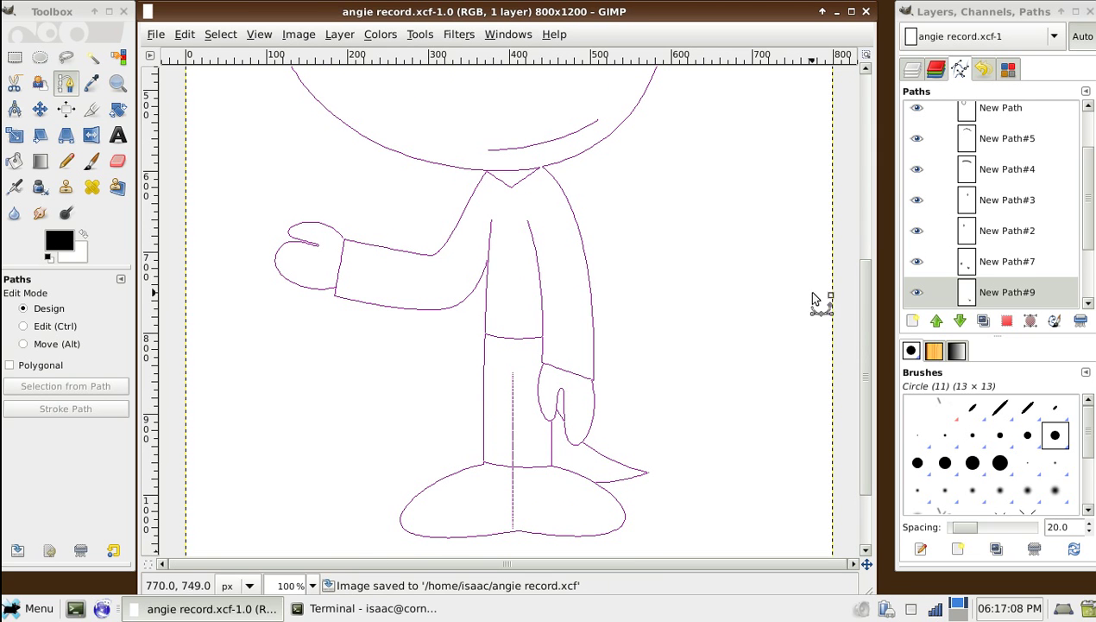
# At 50% zoom, hide the head, cap and eye paths, leaving only the body paths visible
pyautogui.moveTo(863, 315); pyautogui.dragTo(865, 223)
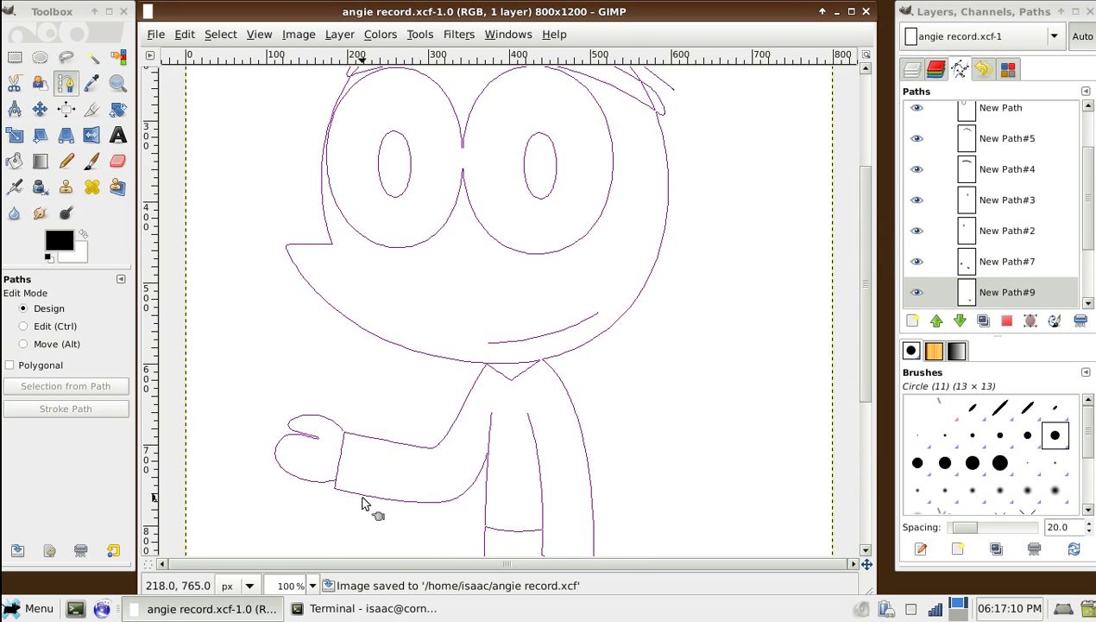
pyautogui.click(313, 586)
pyautogui.click(296, 520)
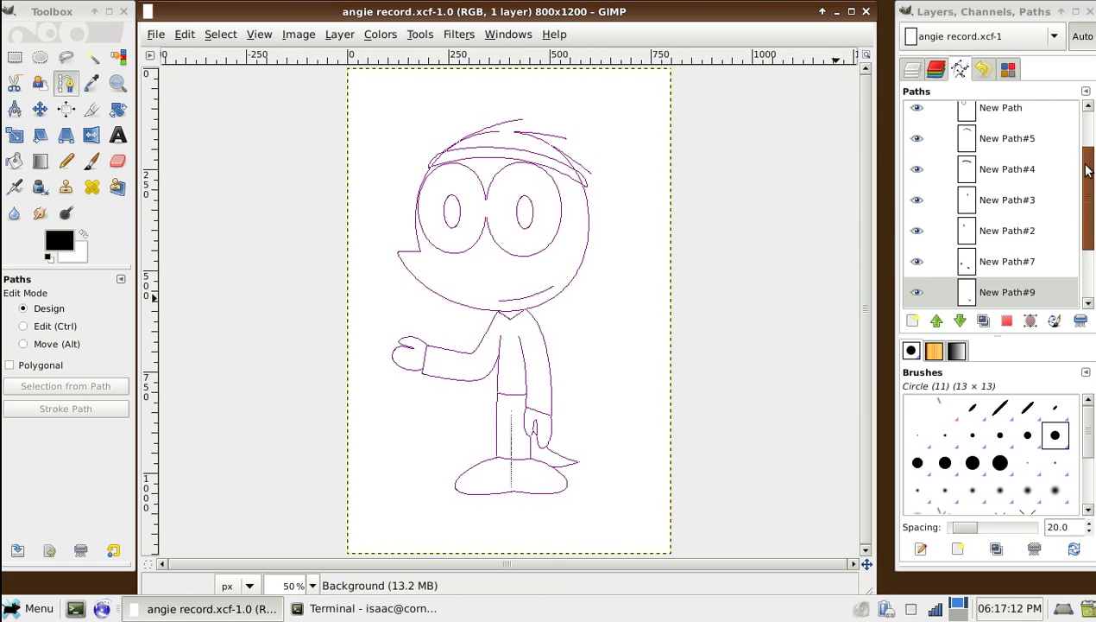
pyautogui.moveTo(1087, 199); pyautogui.dragTo(1080, 108)
pyautogui.click(1031, 128)
pyautogui.press('space')
pyautogui.press('Down')
pyautogui.press('space')
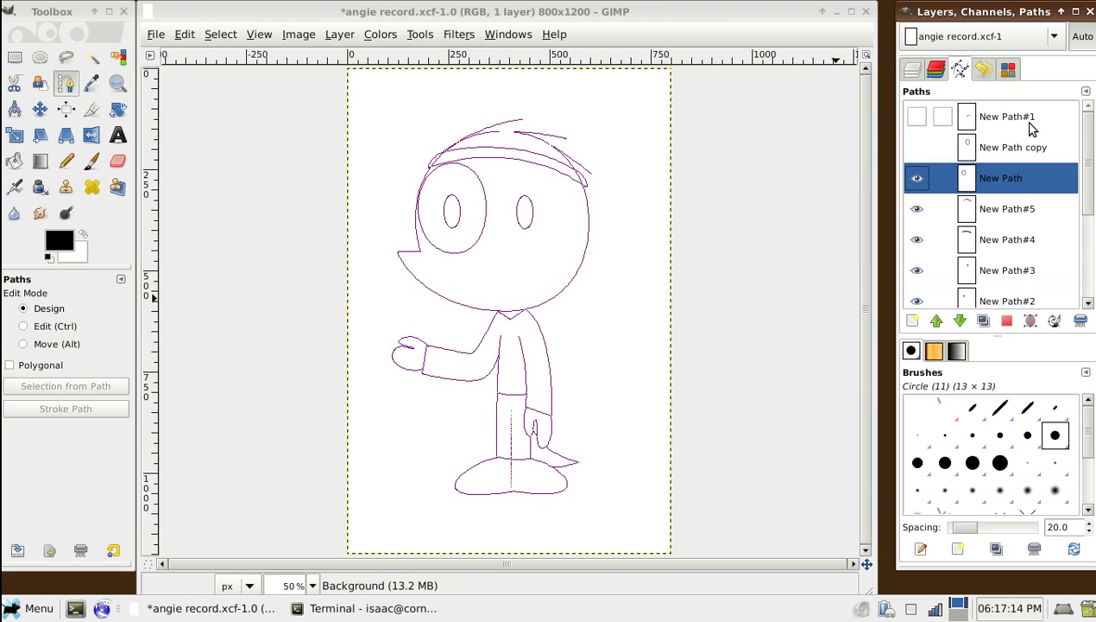
pyautogui.press('Down')
pyautogui.press('space')
pyautogui.press('Down')
pyautogui.press('Down')
pyautogui.press('space')
pyautogui.press('Down')
pyautogui.press('space')
pyautogui.press('Down')
pyautogui.press('space')
pyautogui.press('Down')
pyautogui.press('Down')
pyautogui.press('Down')
pyautogui.press('Down')
pyautogui.press('Down')
pyautogui.press('space')
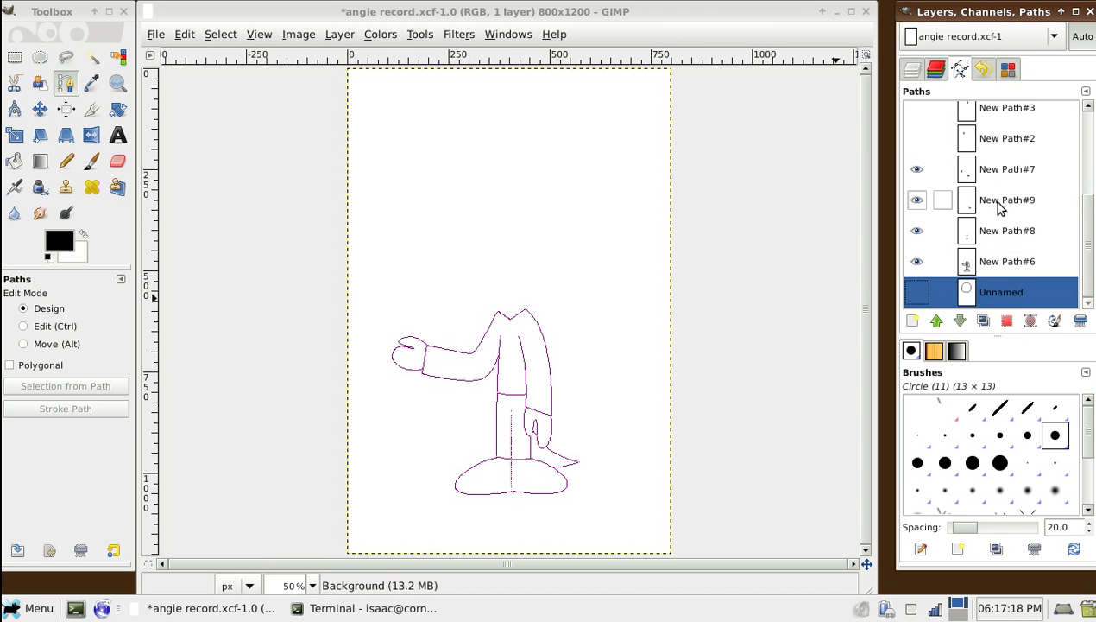
# Merge the visible body paths into New Path#7, then hide it and show the face paths
pyautogui.rightClick(989, 202)
pyautogui.click(965, 341)
pyautogui.click(917, 261)
pyautogui.click(917, 292)
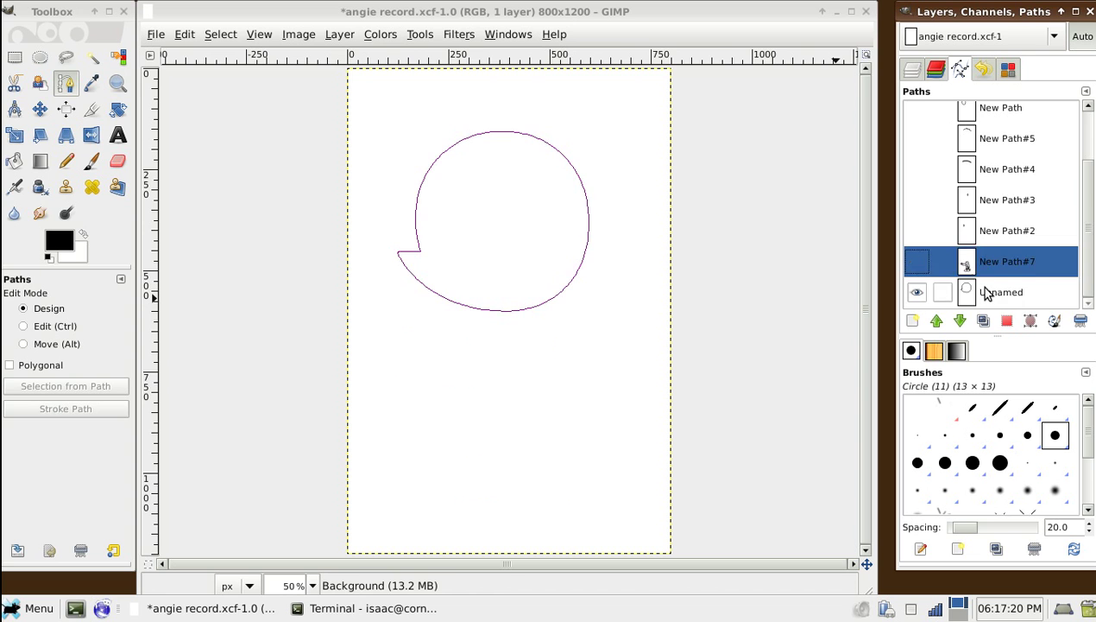
pyautogui.press('Up')
pyautogui.press('space')
pyautogui.press('Up')
pyautogui.press('space')
pyautogui.press('Up')
pyautogui.press('space')
pyautogui.press('Up')
pyautogui.press('space')
pyautogui.press('Up')
pyautogui.press('space')
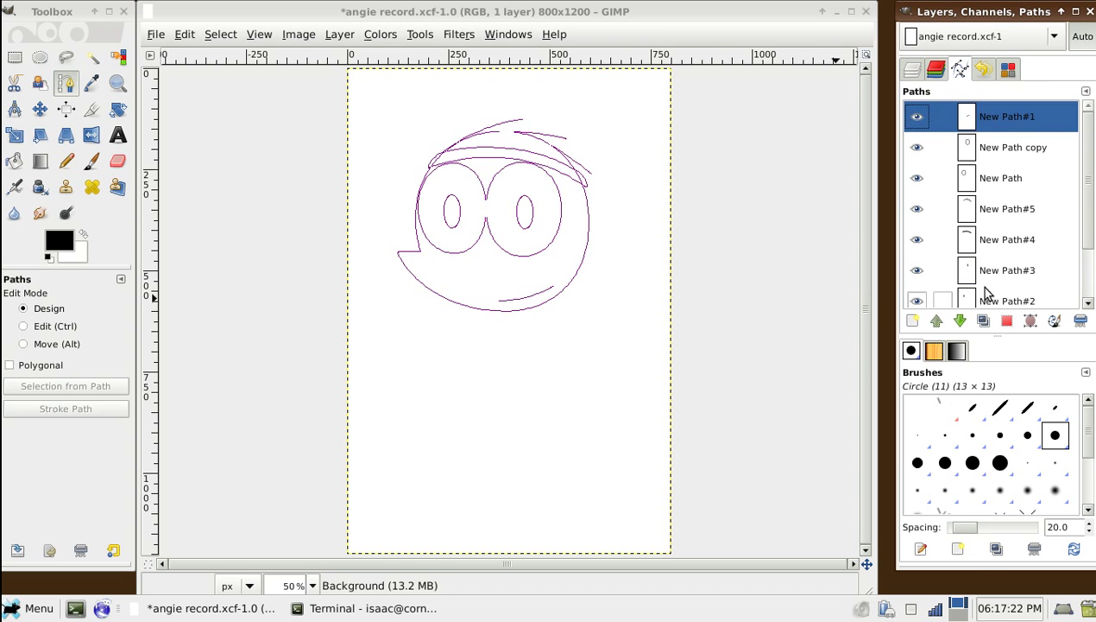
# Merge the face paths into New Path#1, reselect New Path#7, and set the Scale tool to Path mode
pyautogui.rightClick(988, 294)
pyautogui.click(915, 421)
pyautogui.click(917, 147)
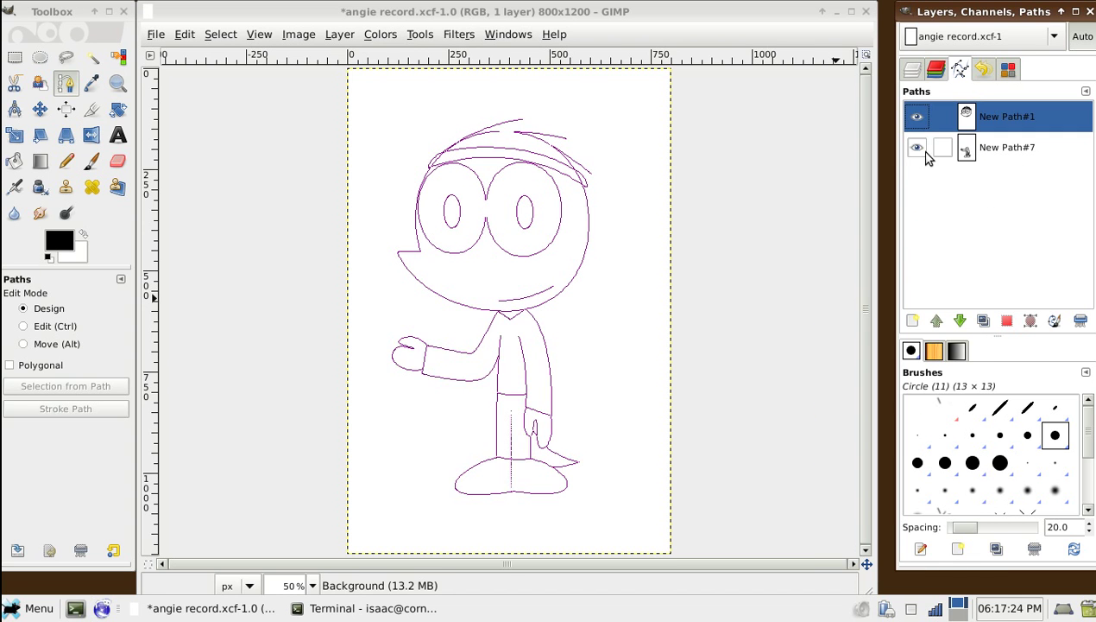
pyautogui.click(1001, 154)
pyautogui.click(15, 134)
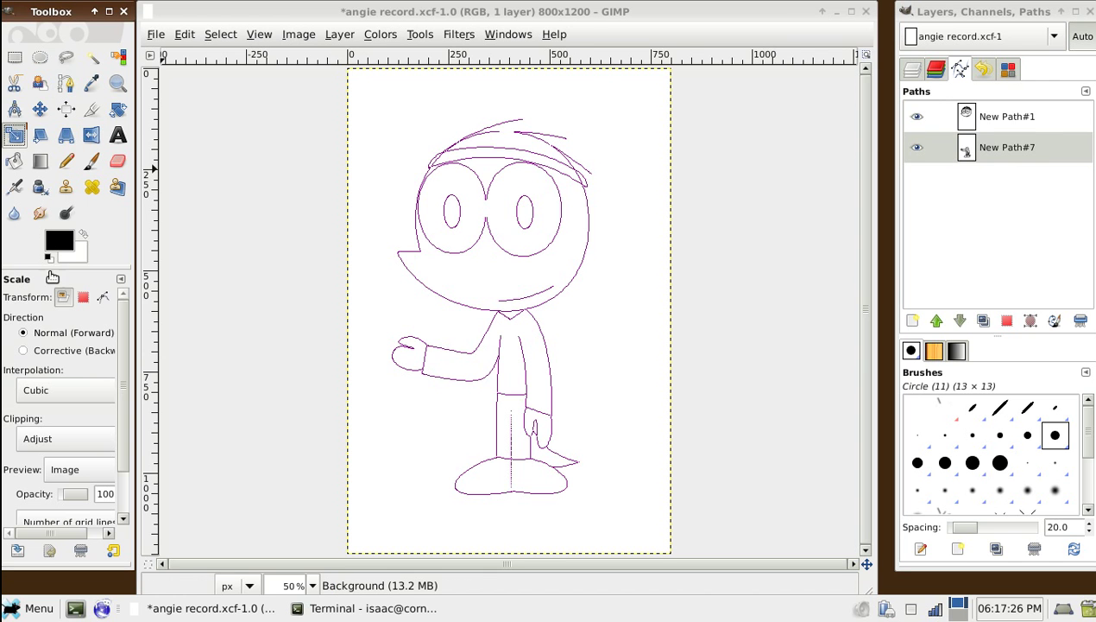
pyautogui.click(101, 299)
# Scale the body path to width 850 and shift it up-left under the head
pyautogui.click(641, 303)
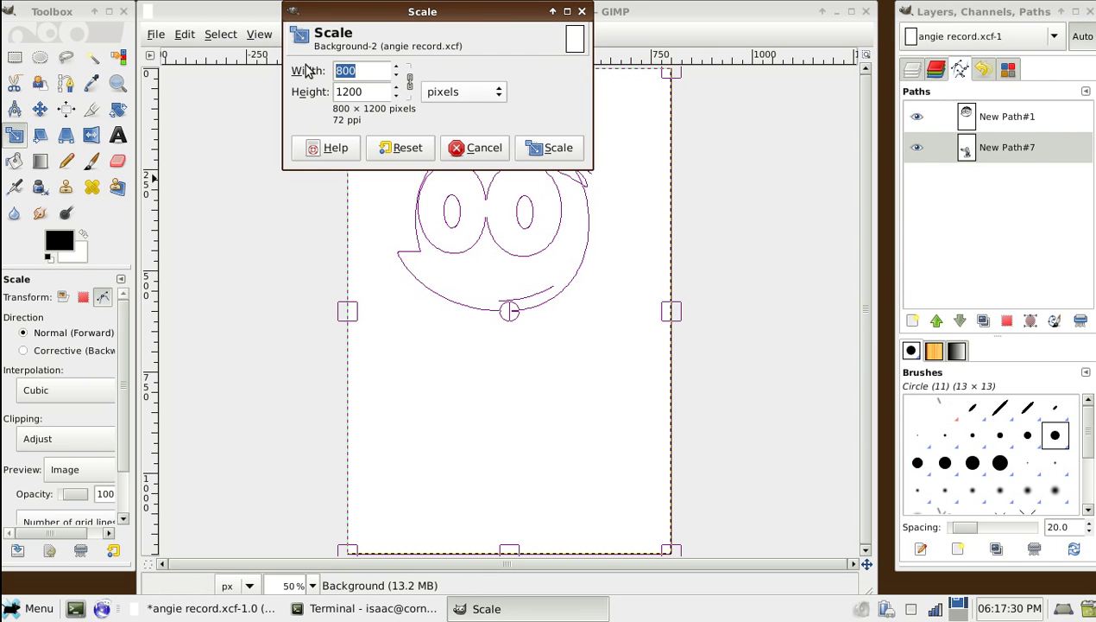
pyautogui.write('0')
pyautogui.click(544, 148)
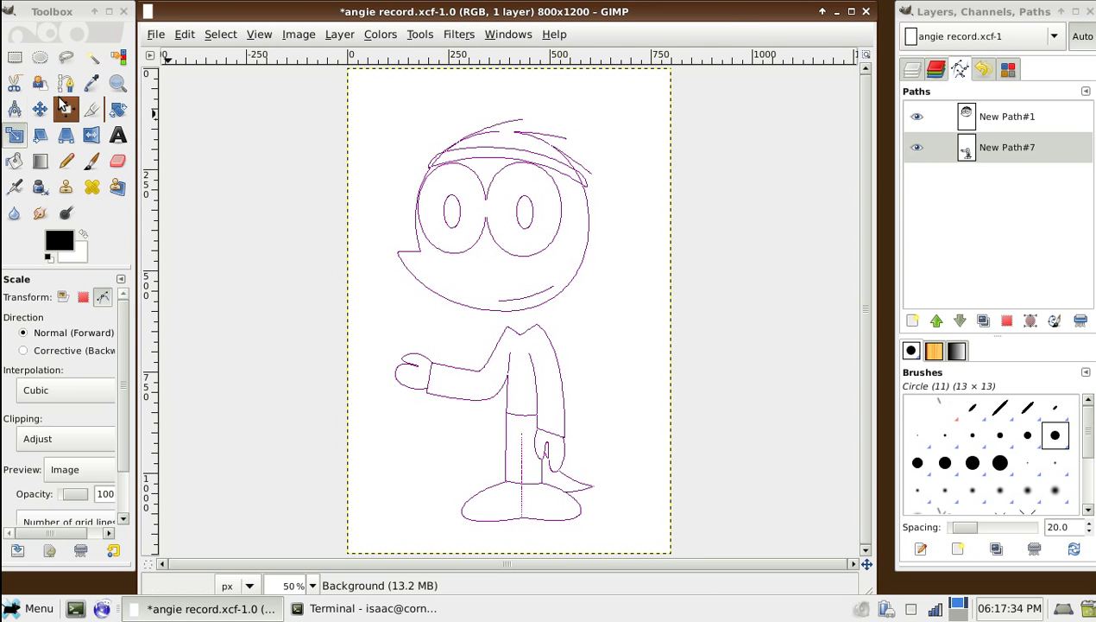
pyautogui.click(40, 108)
pyautogui.click(83, 296)
pyautogui.moveTo(558, 366); pyautogui.dragTo(545, 353)
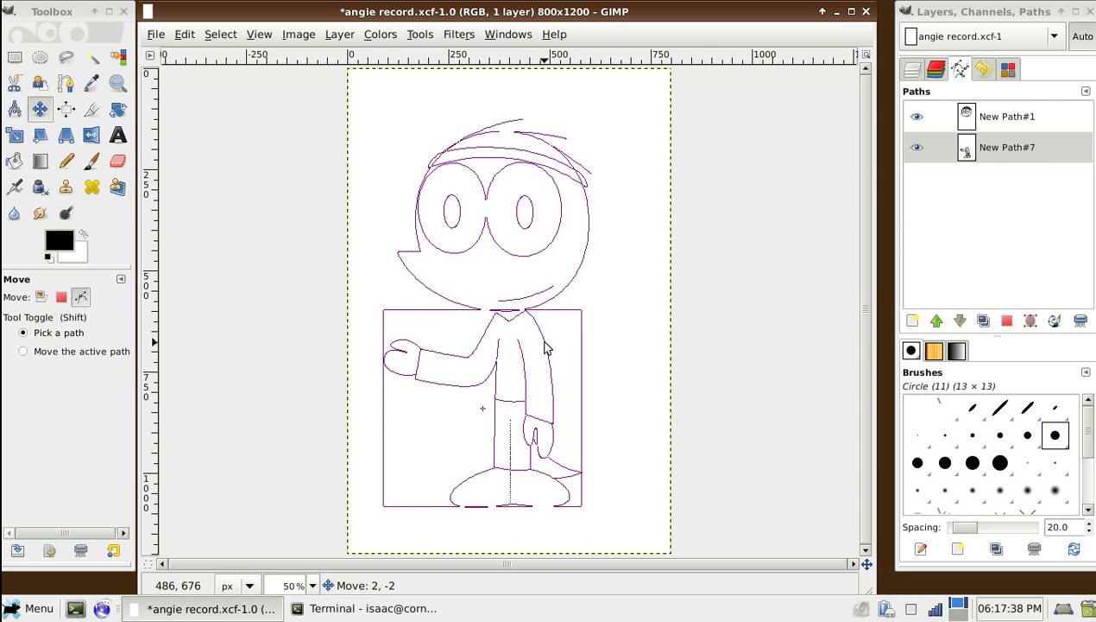
pyautogui.press('b')
# Select the body path's foot anchor, then save angie record.xcf
pyautogui.click(498, 317)
pyautogui.click(498, 318)
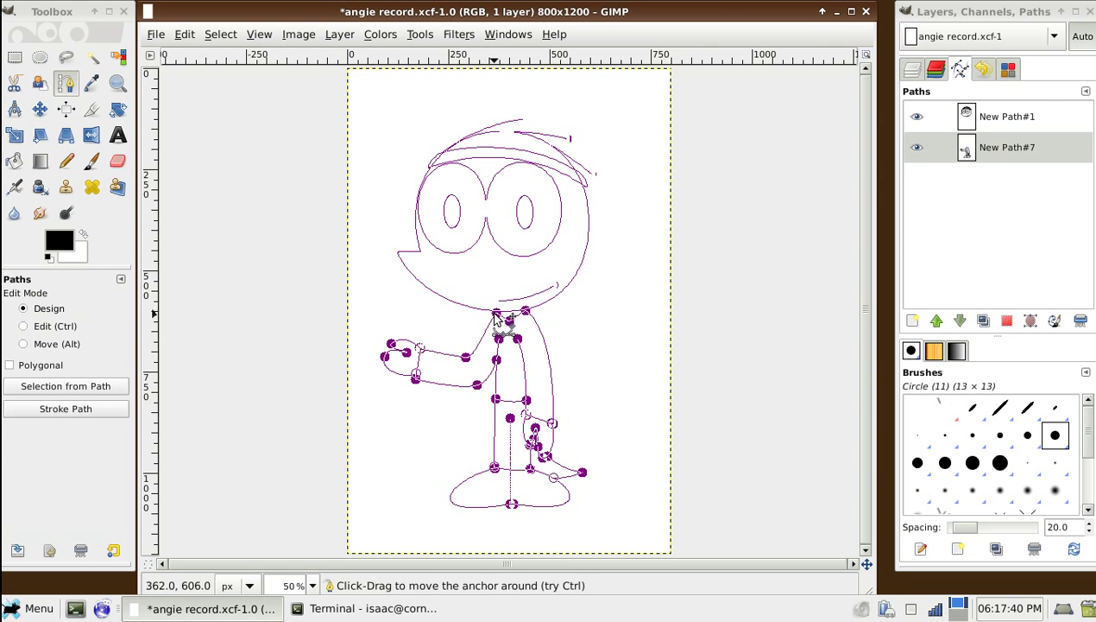
pyautogui.click(495, 466)
pyautogui.press('Escape')
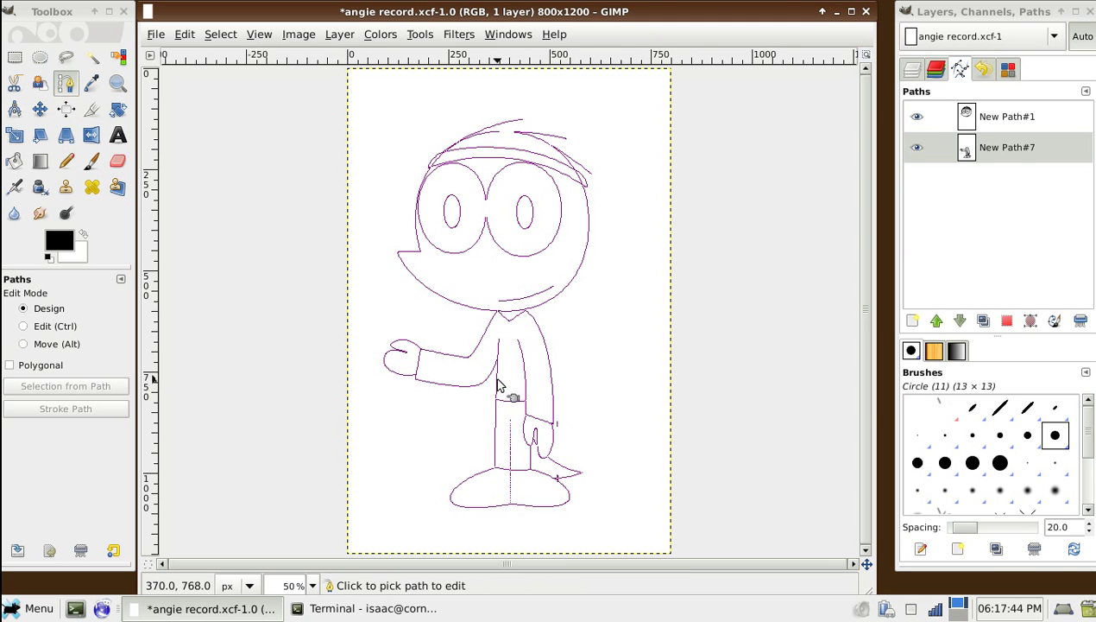
pyautogui.press('ctrl')
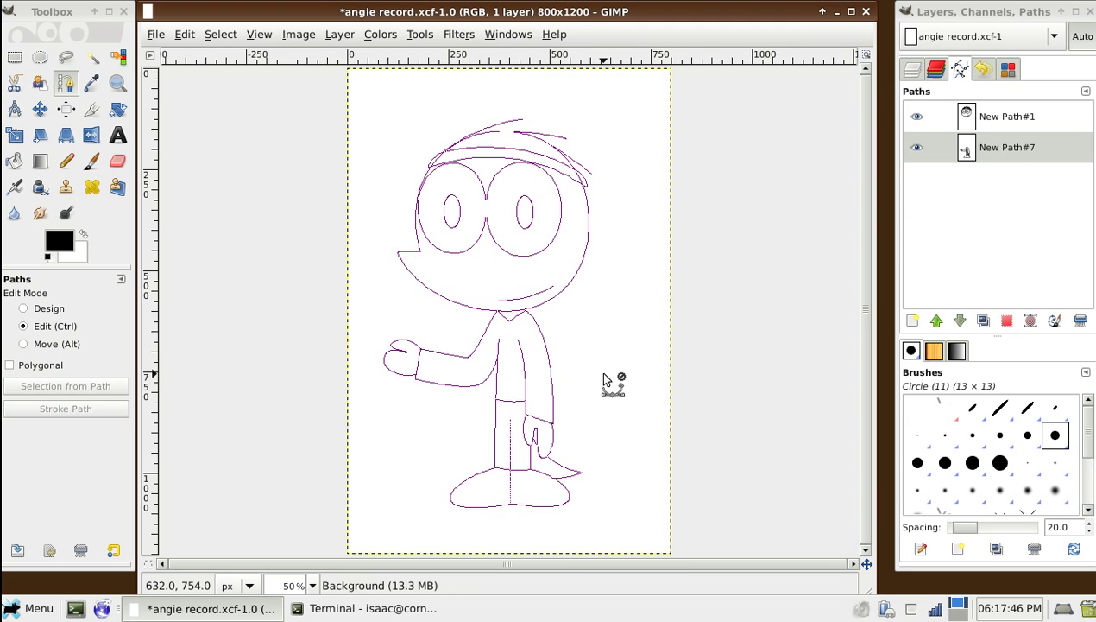
pyautogui.hotkey('ctrl', 's')
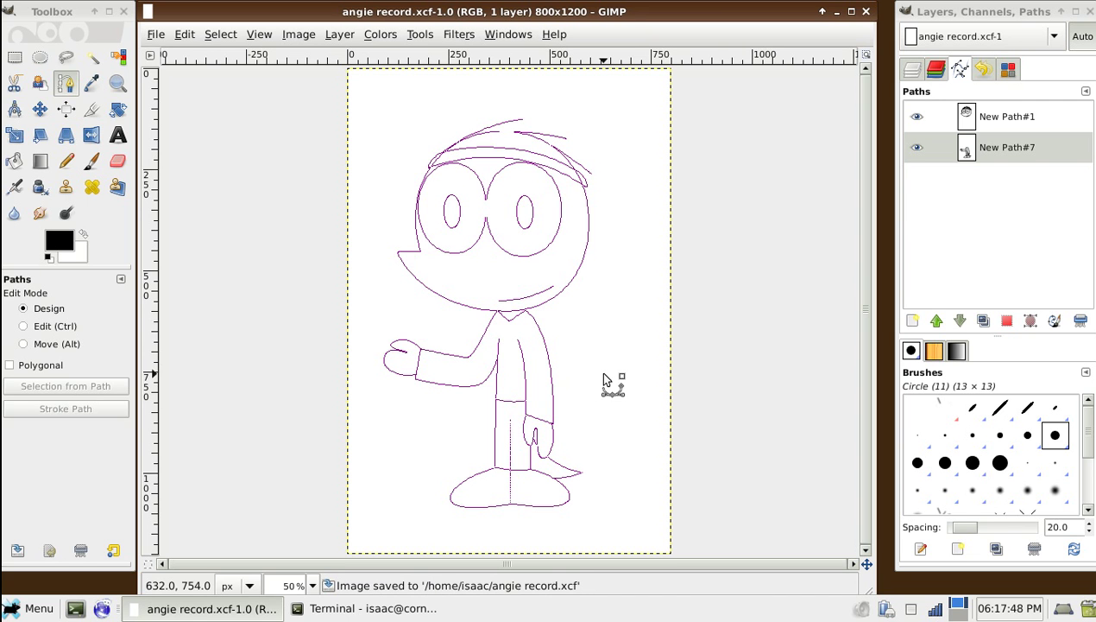
# Create a new path and start a curve from beside the head down toward the neck
pyautogui.click(590, 261)
pyautogui.click(913, 320)
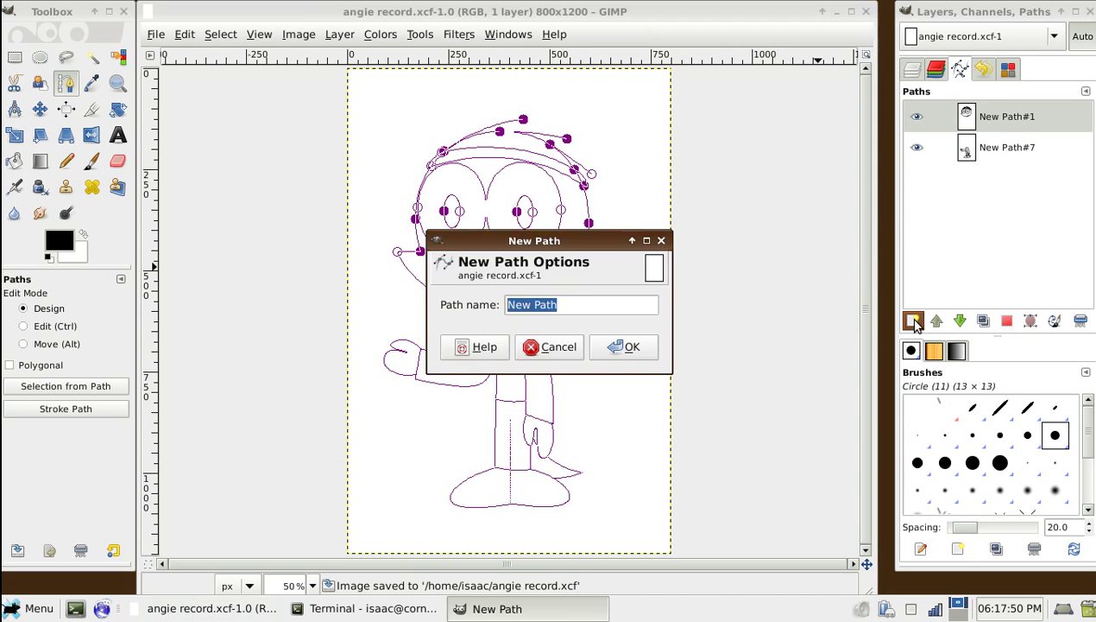
pyautogui.press('Return')
pyautogui.click(917, 117)
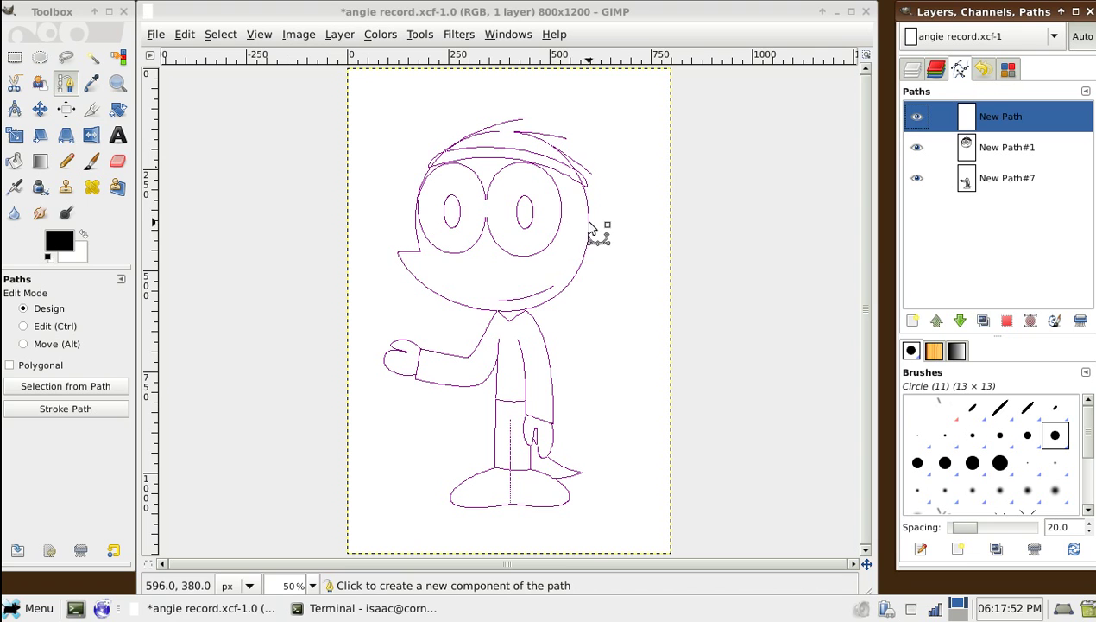
pyautogui.moveTo(588, 222); pyautogui.dragTo(591, 252)
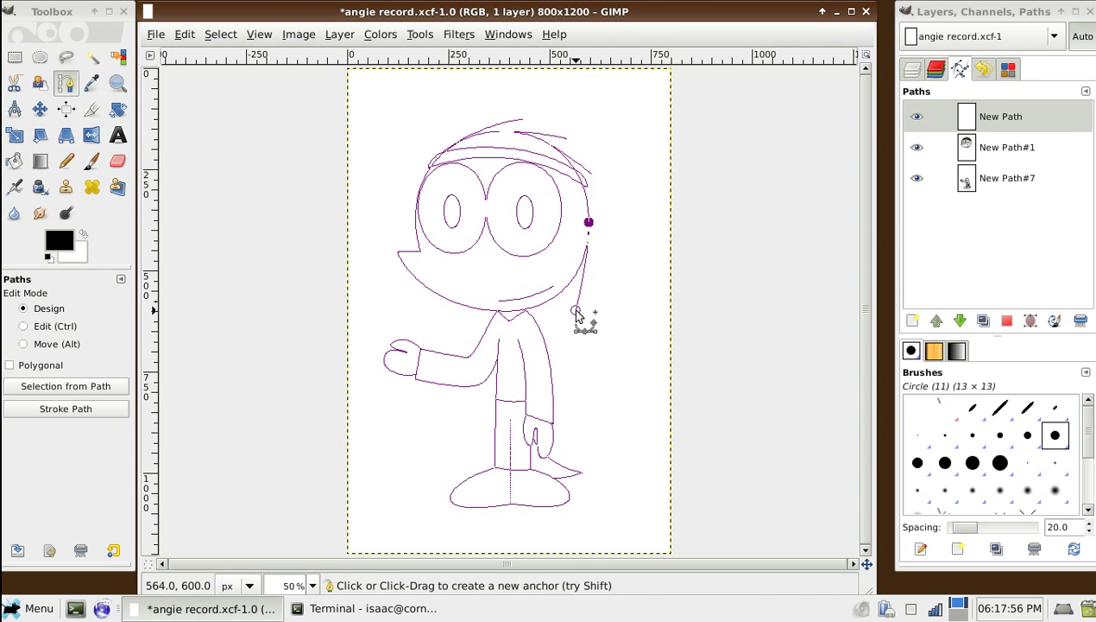
pyautogui.click(560, 293)
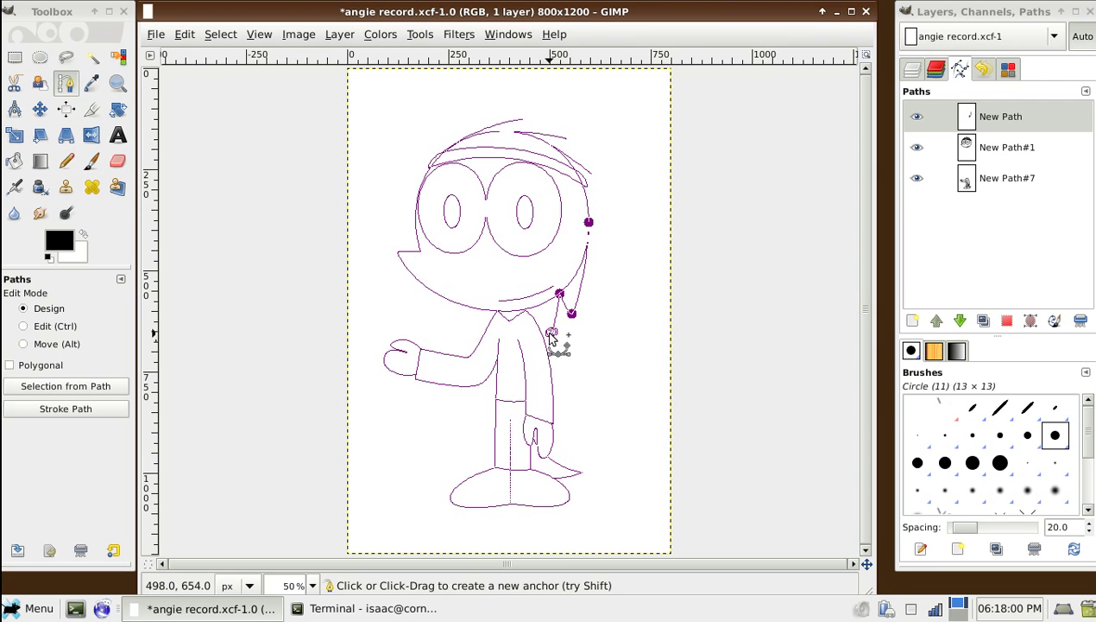
pyautogui.click(550, 333)
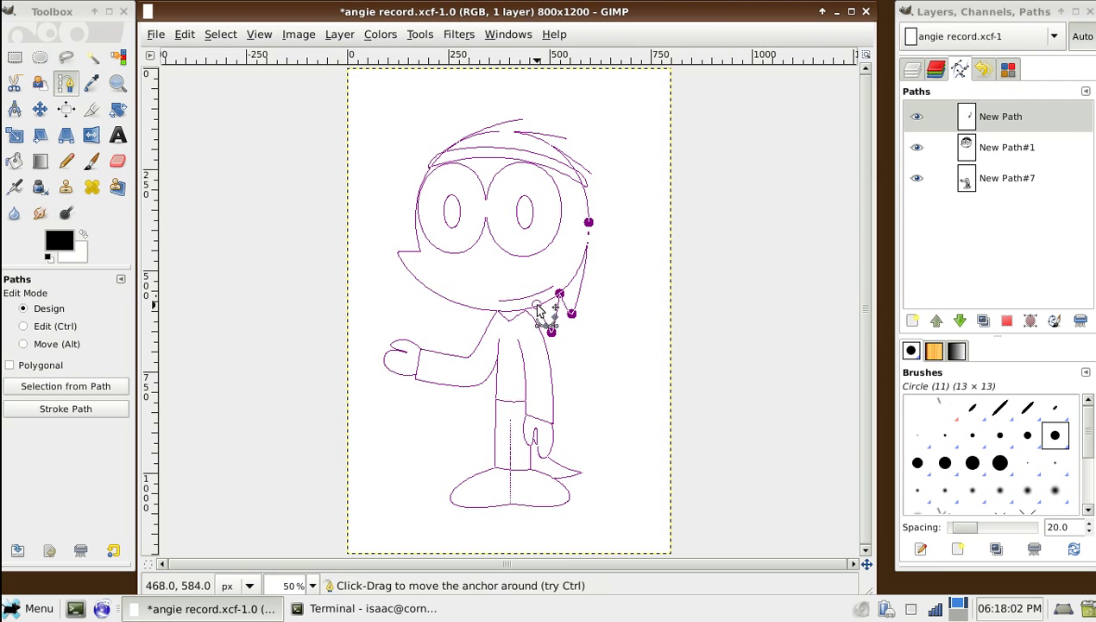
# Add anchors along the chin and collar and pull them into zigzag spikes
pyautogui.click(537, 306)
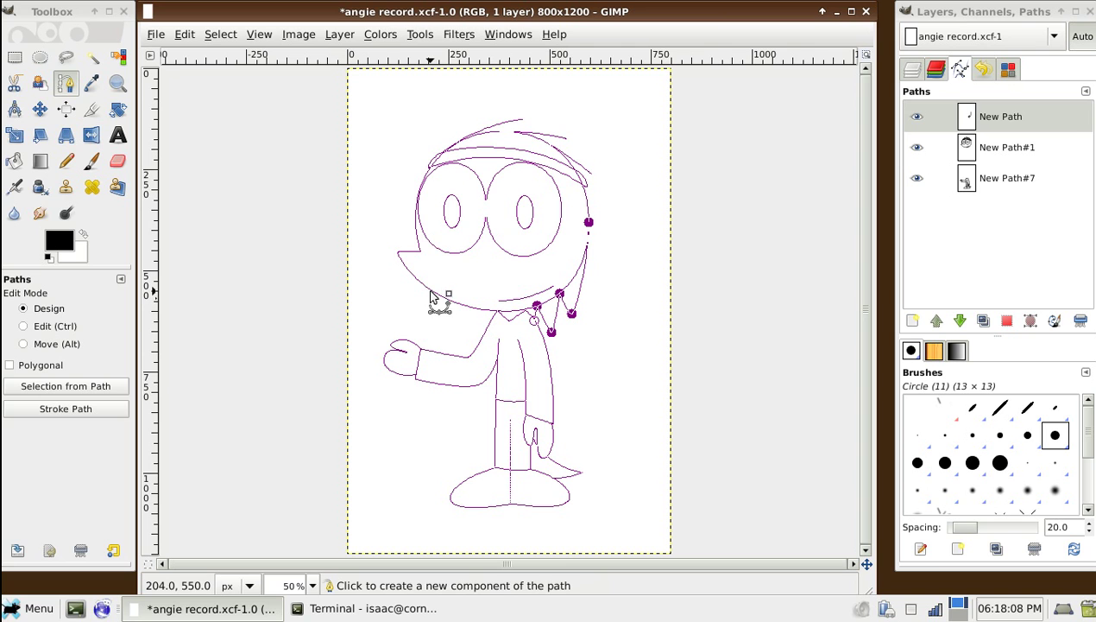
pyautogui.click(428, 287)
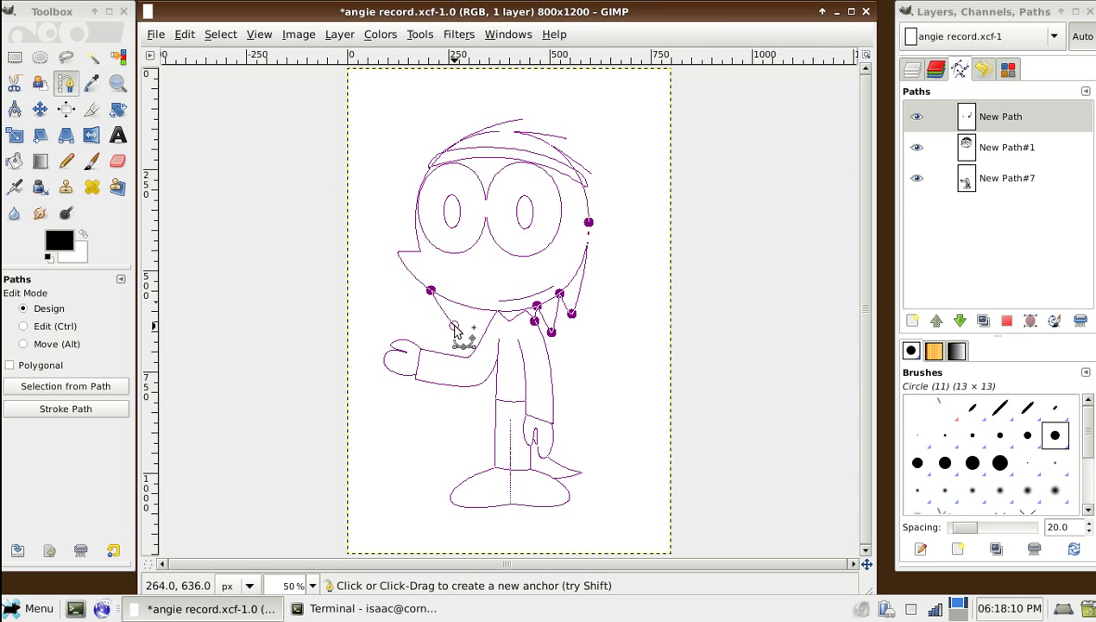
pyautogui.click(458, 305)
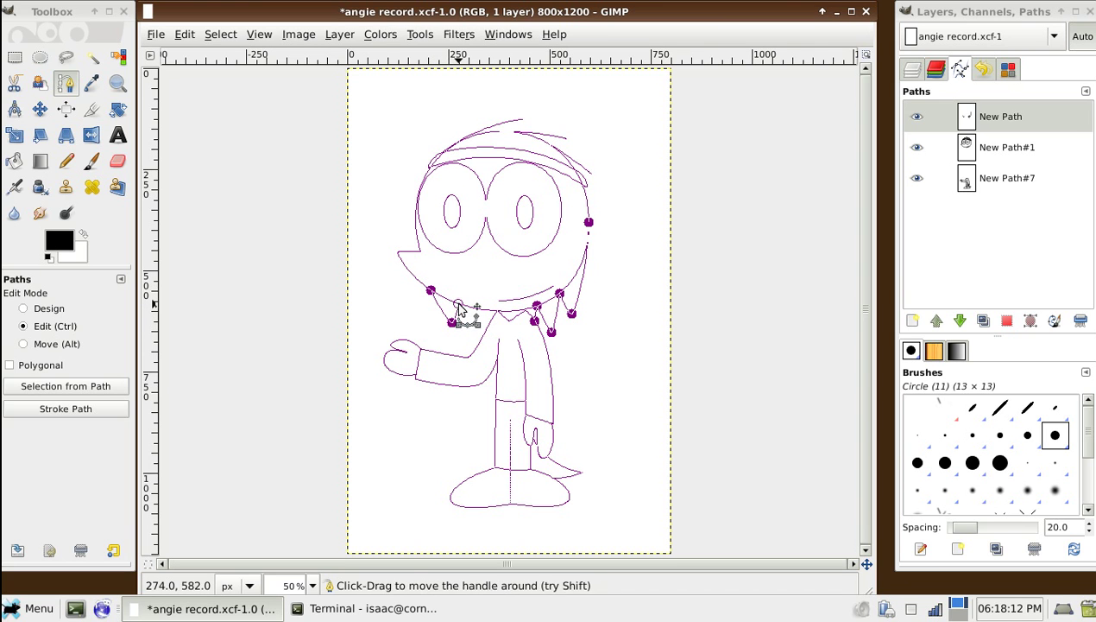
pyautogui.click(478, 331)
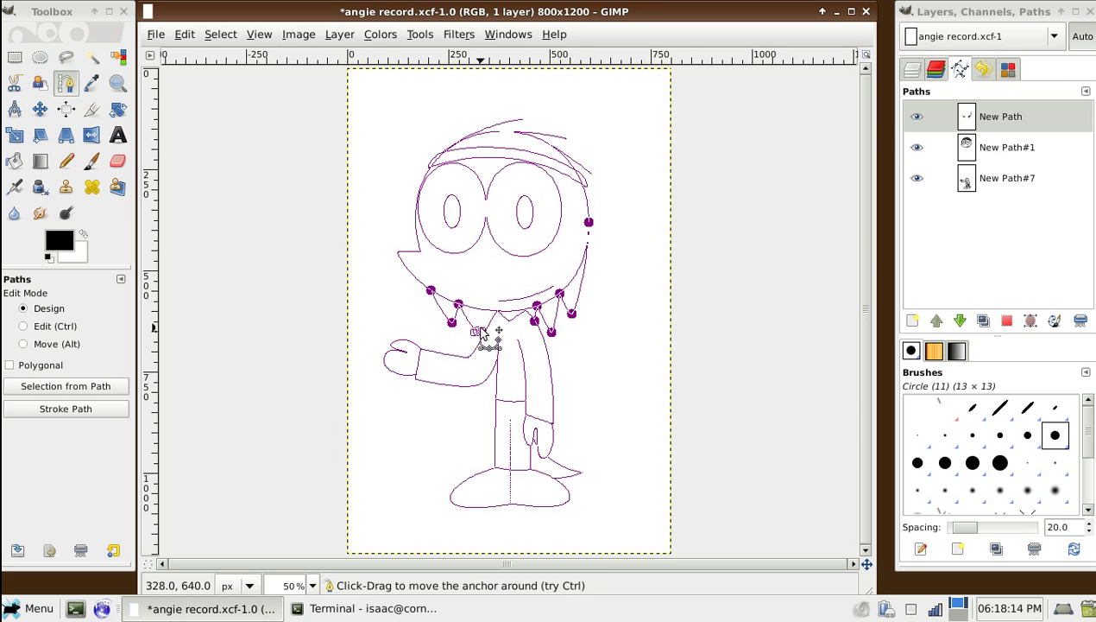
pyautogui.moveTo(481, 333); pyautogui.dragTo(475, 335)
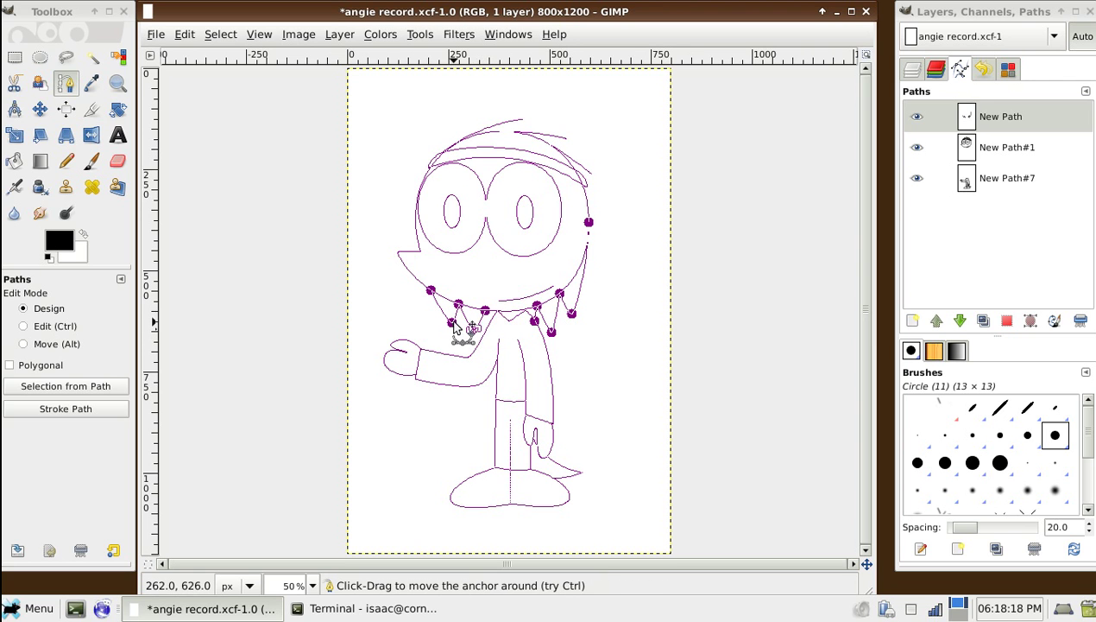
pyautogui.click(485, 310)
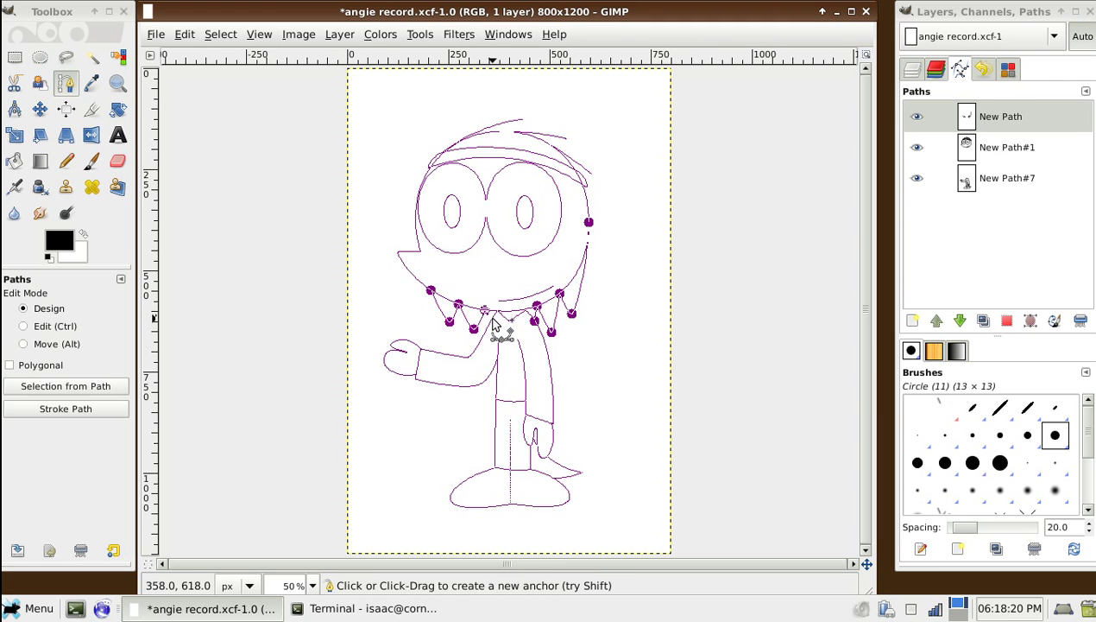
pyautogui.press('Escape')
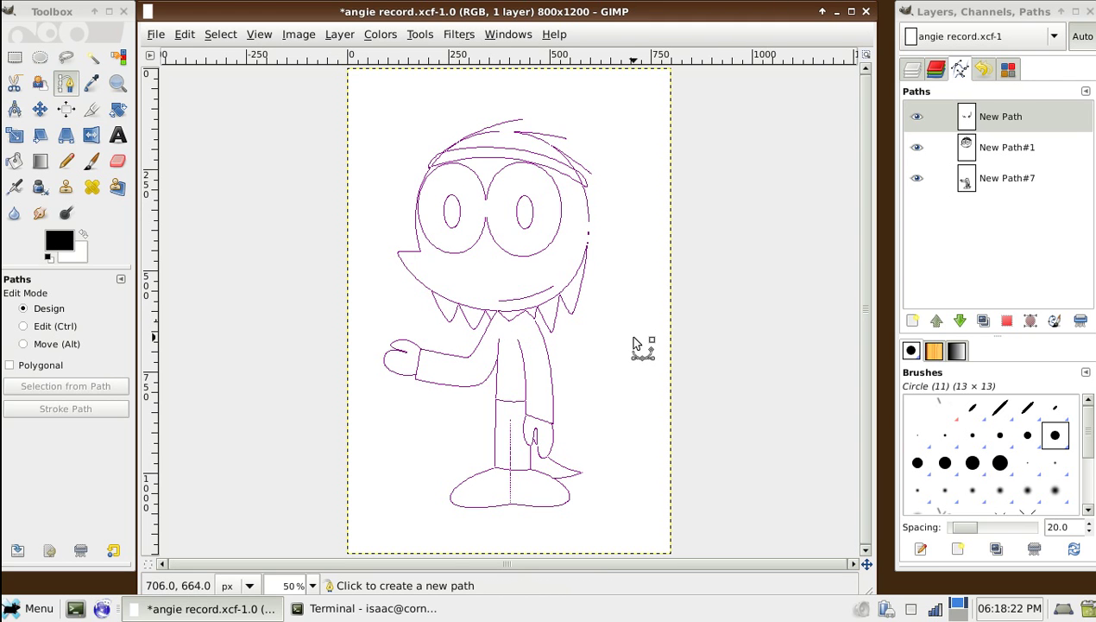
# Save, undo the accidental new path, and reselect body path New Path#7 for editing
pyautogui.hotkey('ctrl', 's')
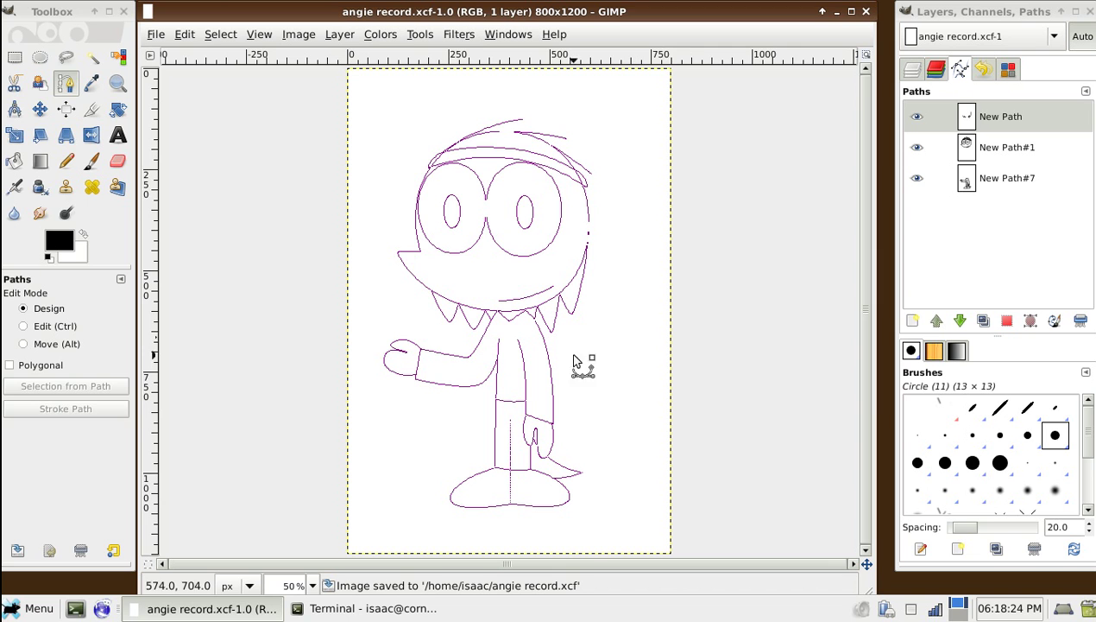
pyautogui.click(408, 377)
pyautogui.hotkey('ctrl', 'z')
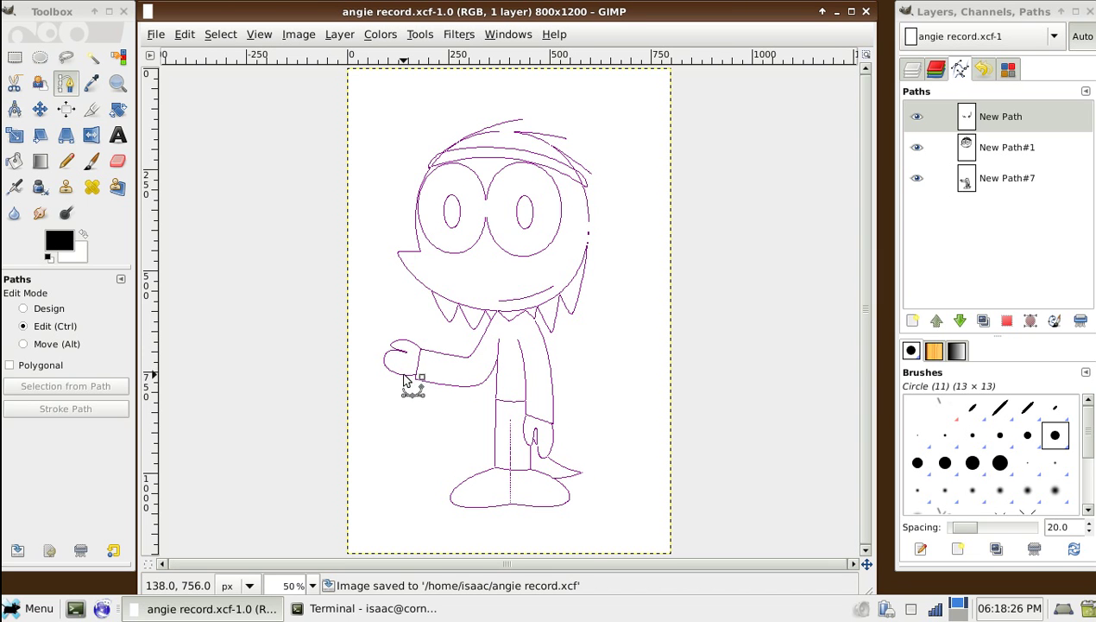
pyautogui.click(415, 377)
pyautogui.press('Escape')
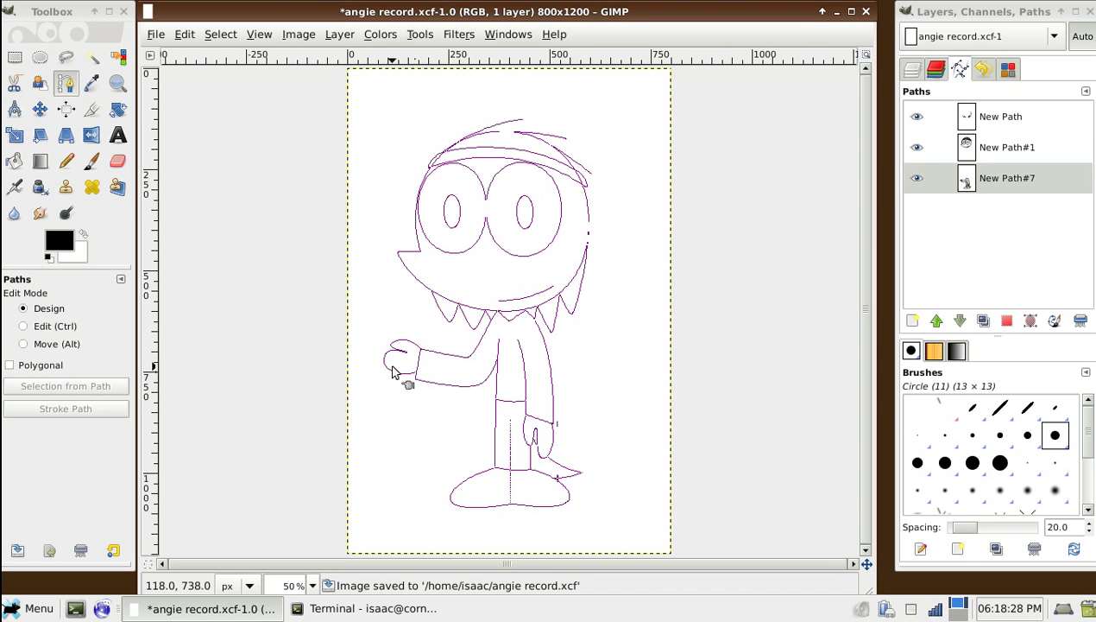
pyautogui.click(393, 371)
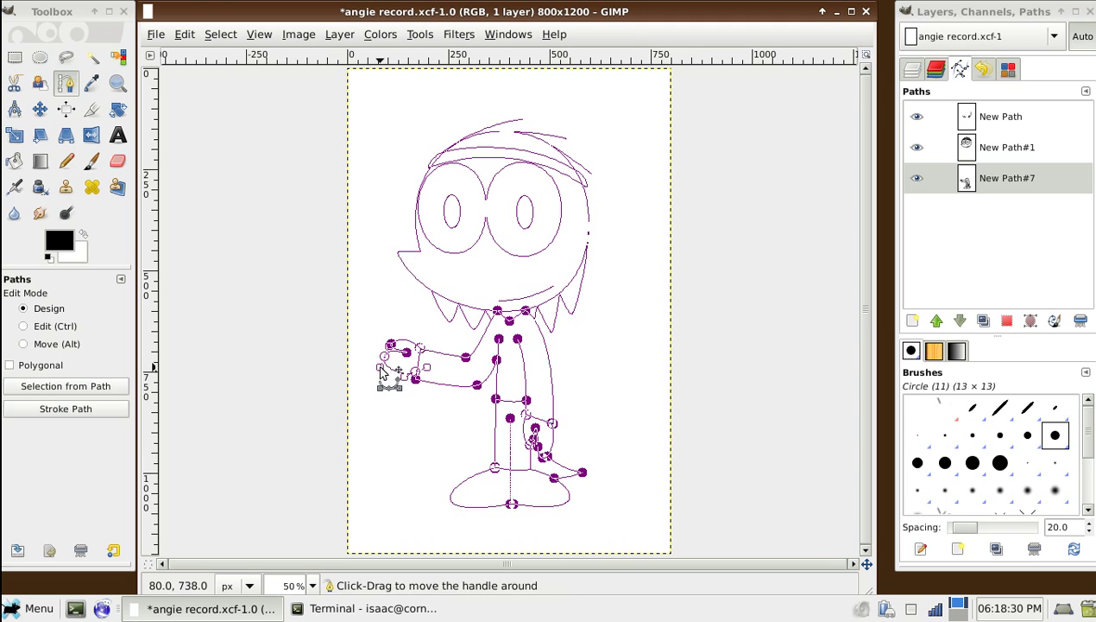
pyautogui.press('Escape')
pyautogui.hotkey('ctrl', 's')
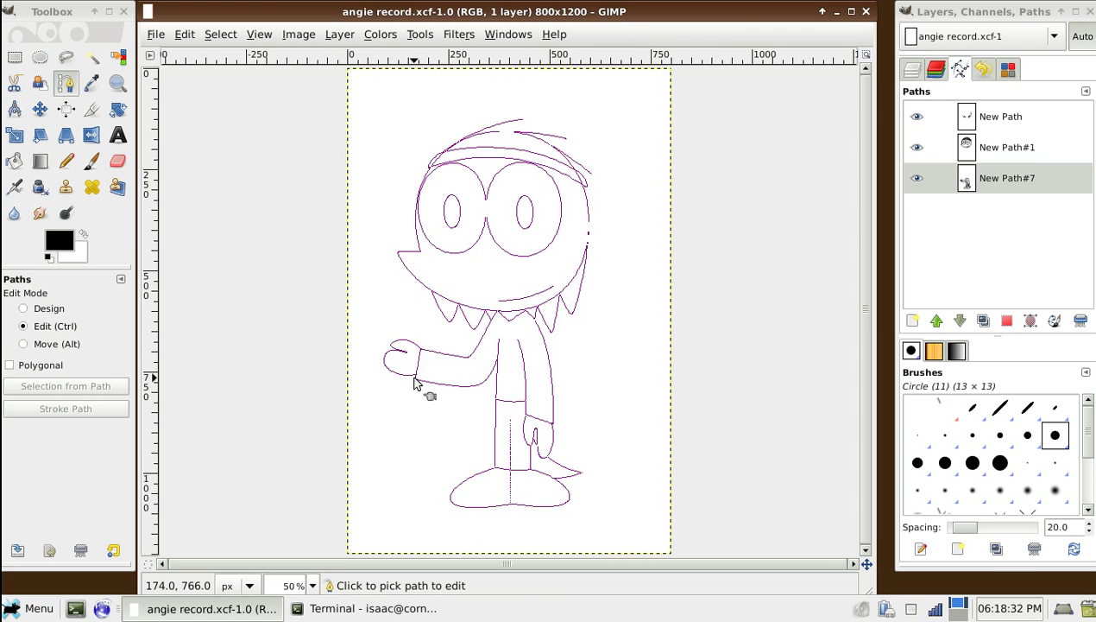
# Nudge the body outline near the hand and save angie record.xcf
pyautogui.keyDown('ctrl'); pyautogui.click(414, 383); pyautogui.keyUp('ctrl')
pyautogui.moveTo(396, 367); pyautogui.dragTo(387, 360)
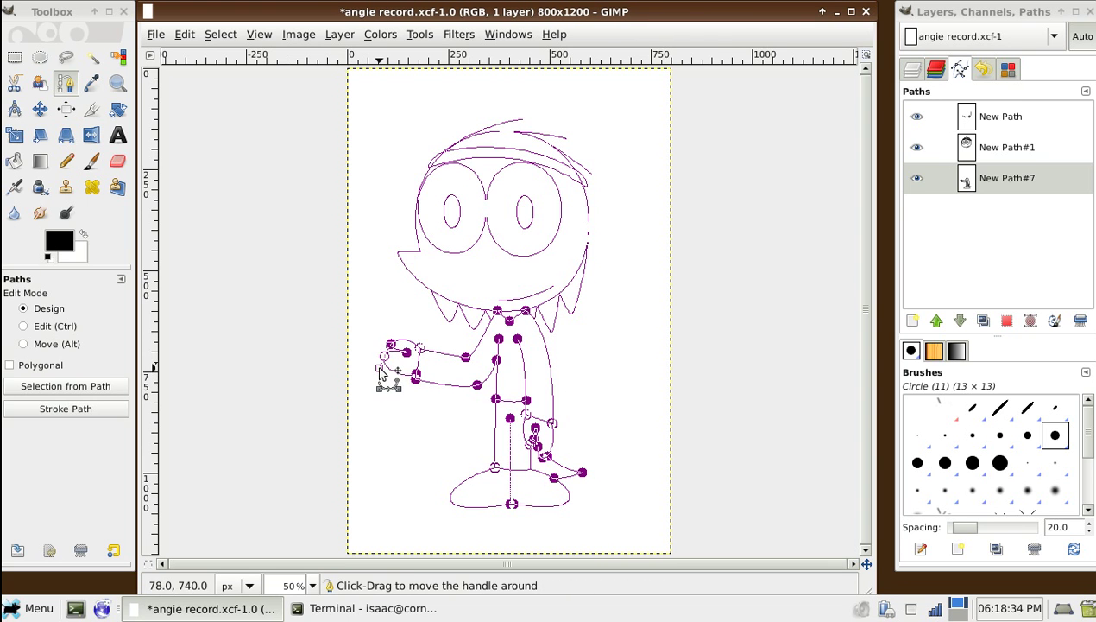
pyautogui.press('Escape')
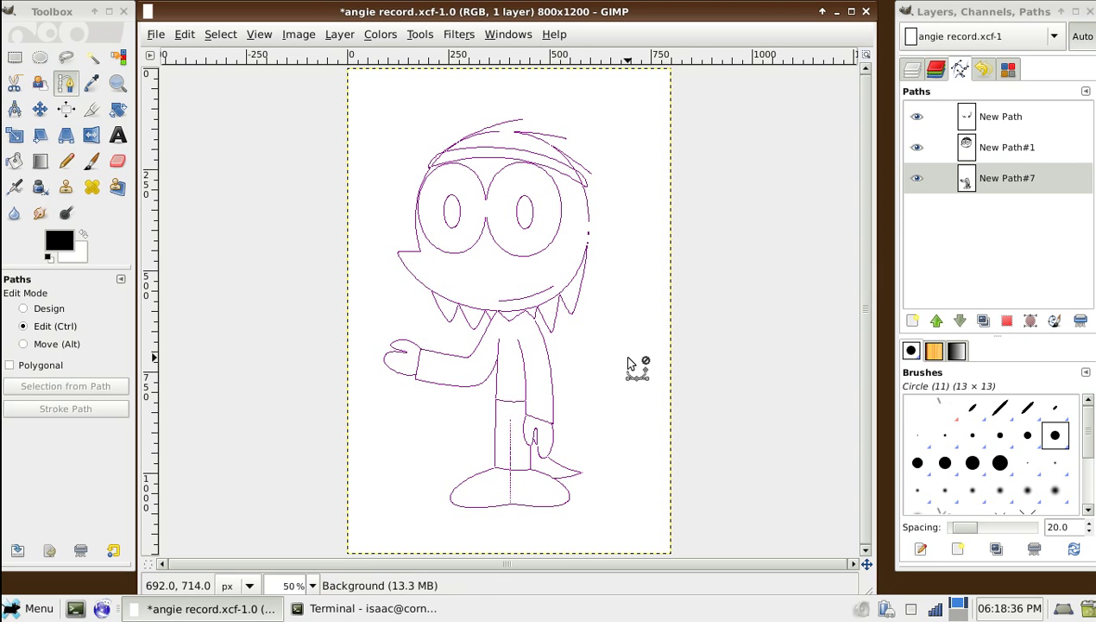
pyautogui.hotkey('ctrl', 's')
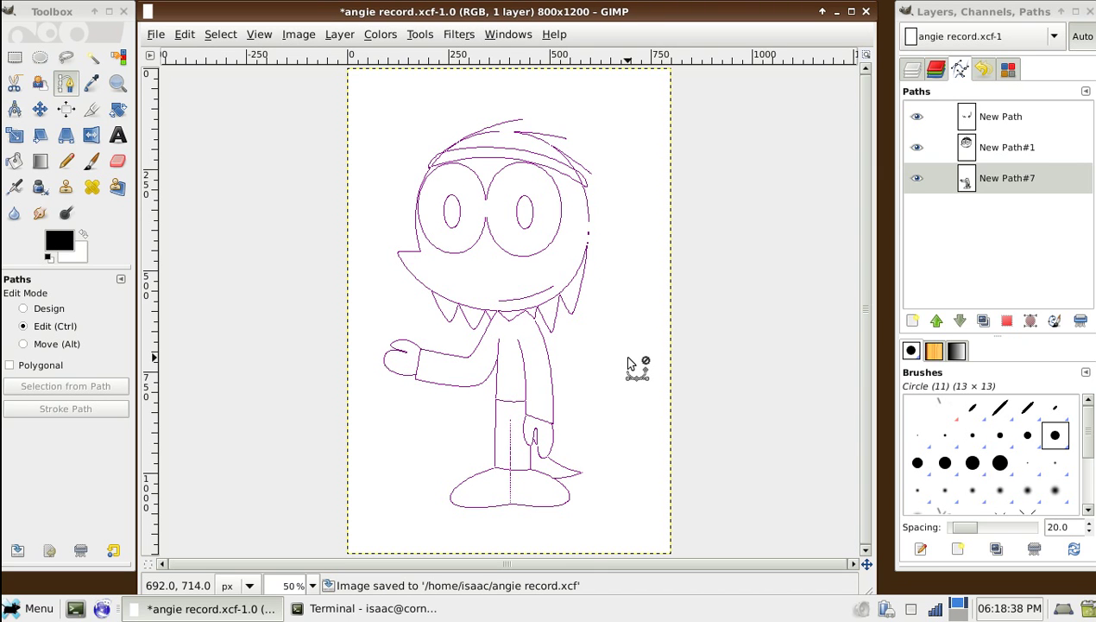
pyautogui.hotkey('ctrl', 's')
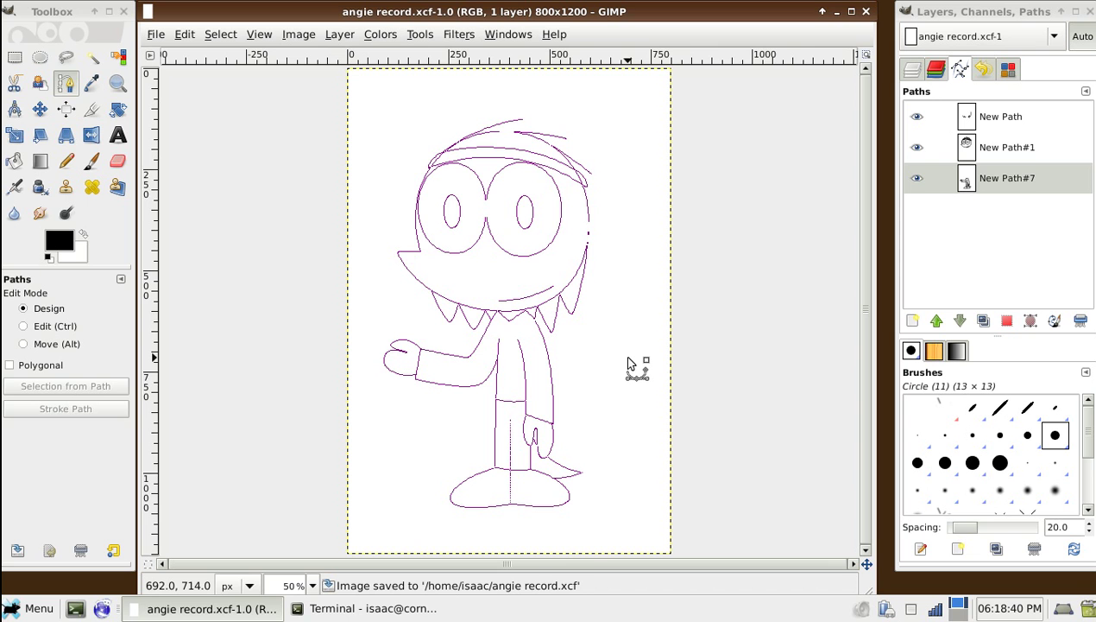
# Merge the visible face paths into one path, keeping the body path New Path#7 separate
pyautogui.click(918, 178)
pyautogui.rightClick(928, 179)
pyautogui.click(958, 313)
pyautogui.click(917, 149)
# Add two new transparent layers and make New Layer the drawing target
pyautogui.click(915, 70)
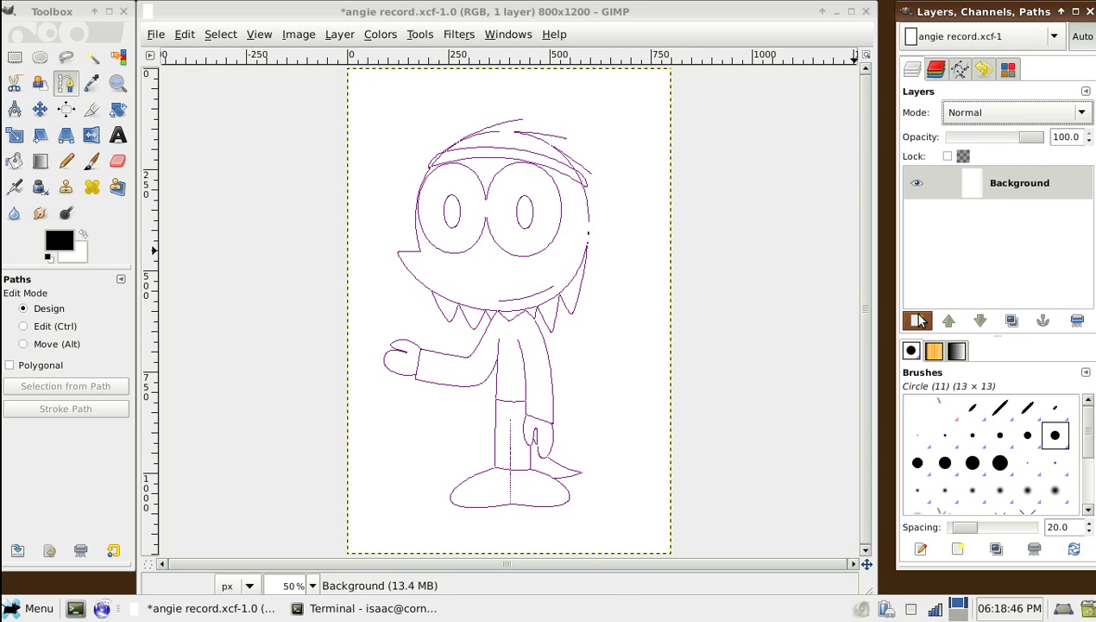
pyautogui.keyDown('shift'); pyautogui.click(920, 320); pyautogui.keyUp('shift')
pyautogui.keyDown('shift'); pyautogui.click(920, 320); pyautogui.keyUp('shift')
pyautogui.click(987, 219)
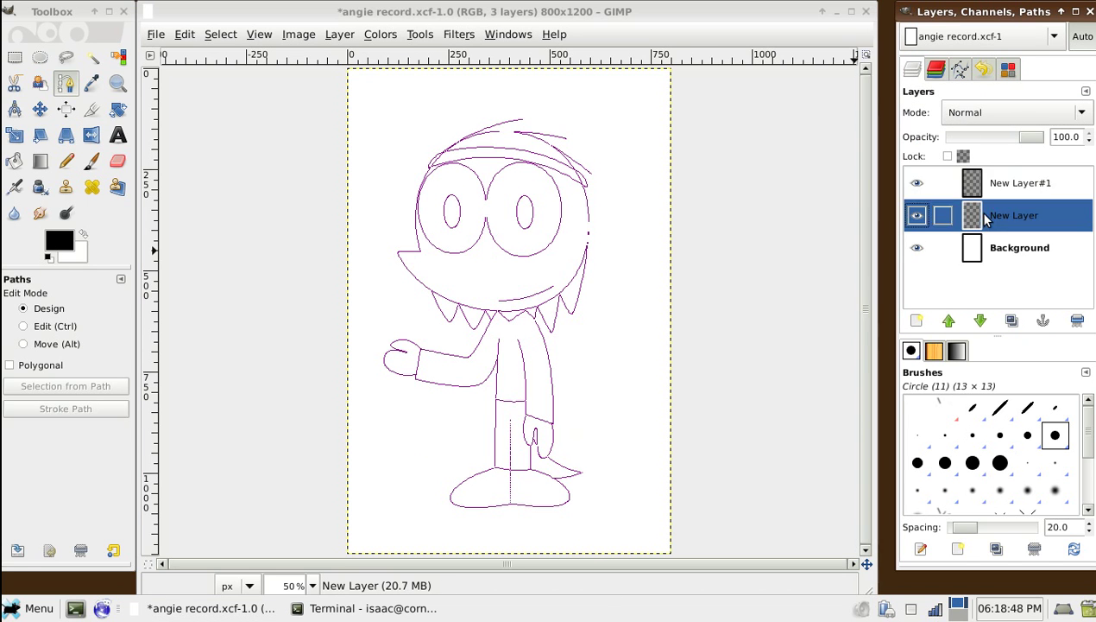
# Hide both path outlines and stroke the face path onto New Layer with 1 px lines
pyautogui.click(961, 71)
pyautogui.click(917, 116)
pyautogui.click(917, 147)
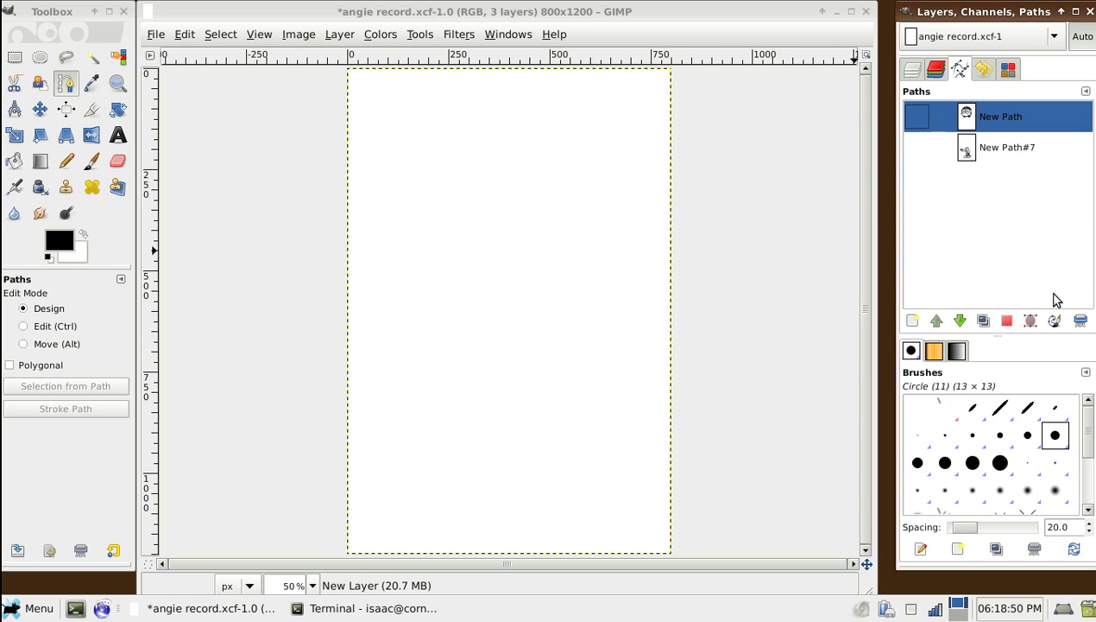
pyautogui.click(1057, 321)
pyautogui.doubleClick(489, 234)
pyautogui.write('1')
pyautogui.click(457, 314)
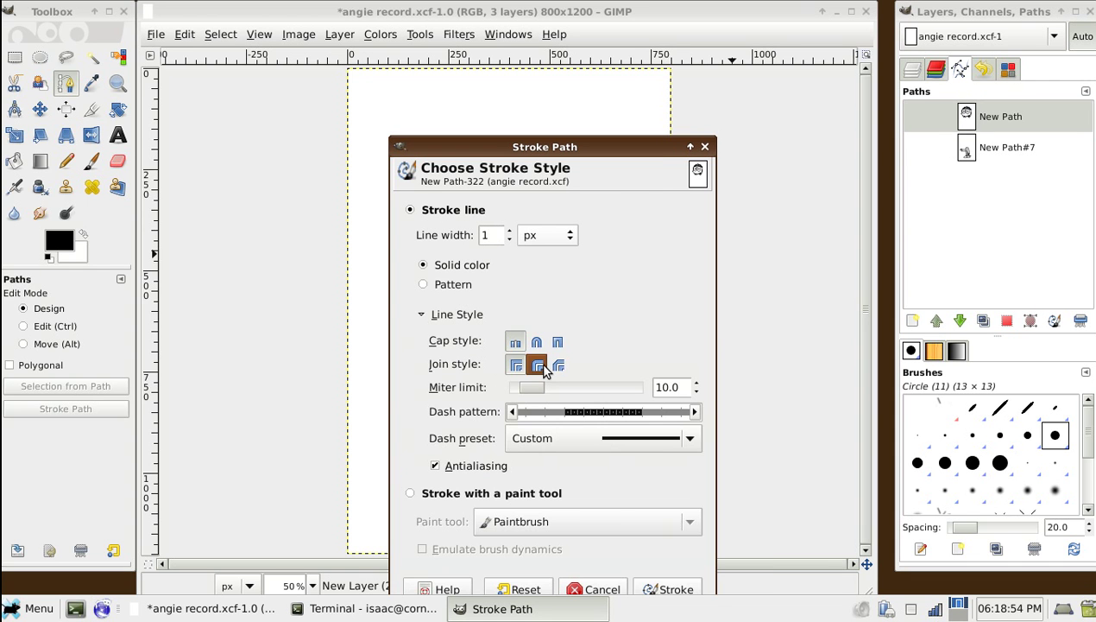
pyautogui.click(669, 589)
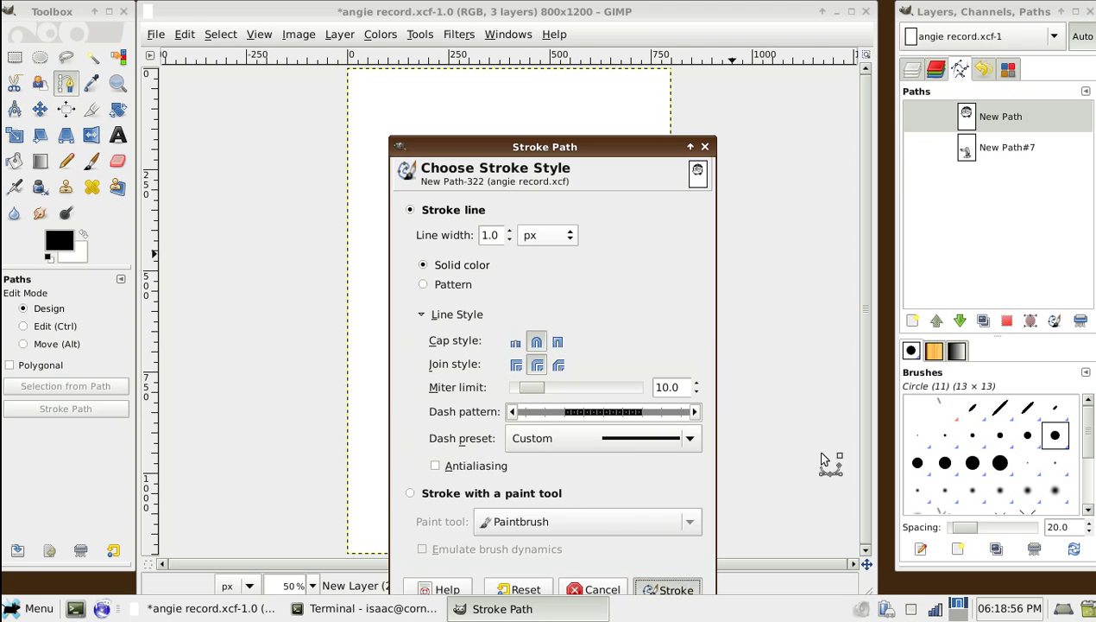
pyautogui.click(1034, 152)
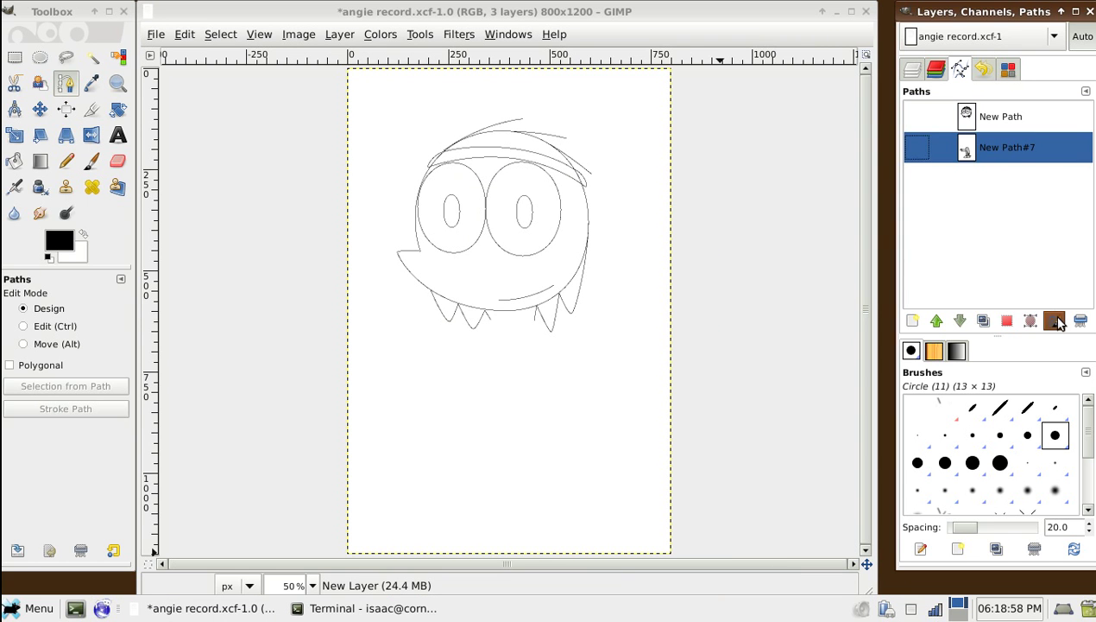
pyautogui.click(1055, 320)
# Stroke the body path New Path#7 and view the drawing at 100%
pyautogui.press('Return')
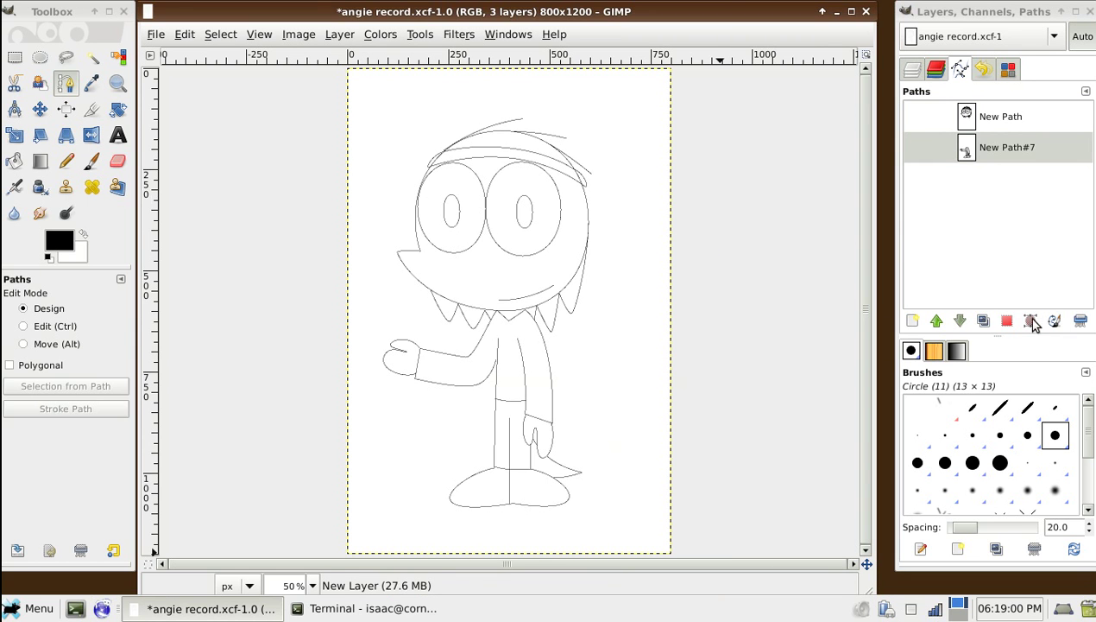
pyautogui.click(314, 586)
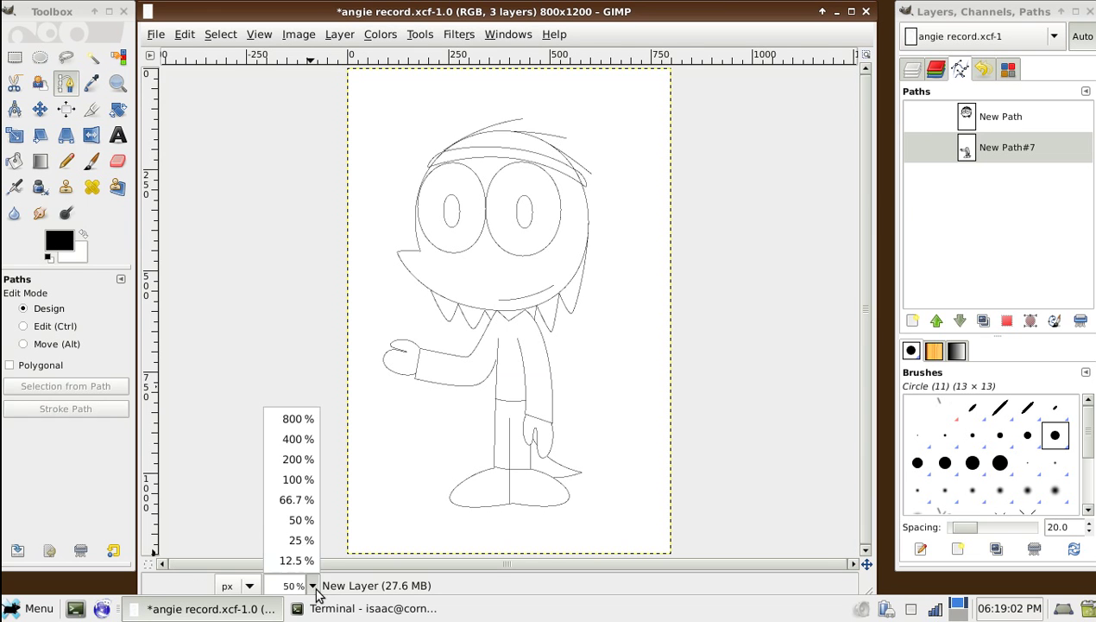
pyautogui.click(298, 479)
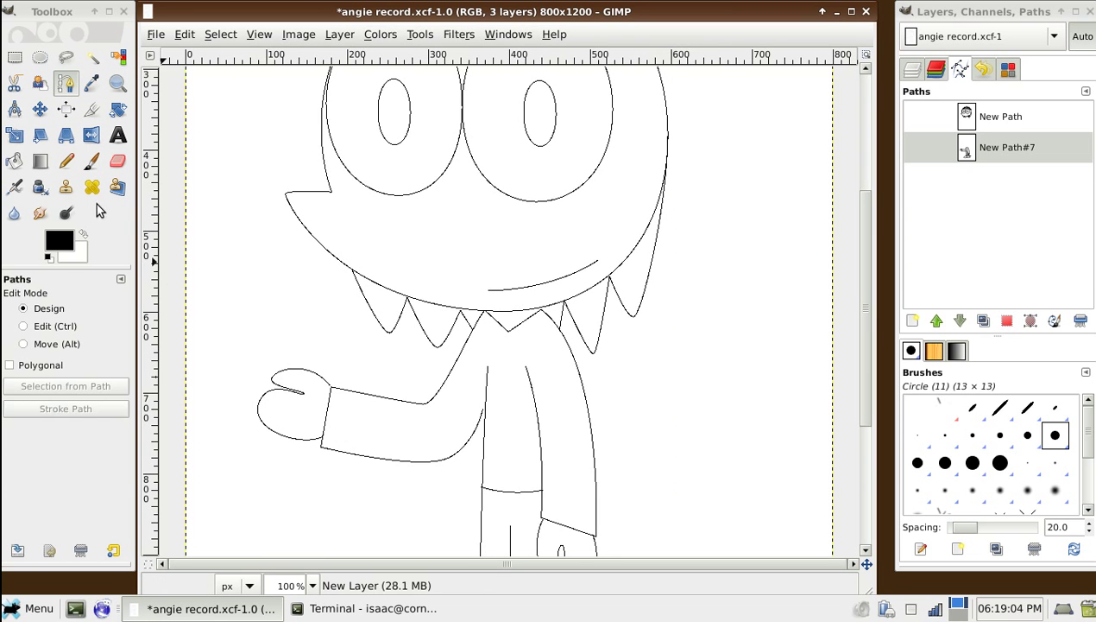
# Draw two touch-up lines with the pencil using the Circle (01) brush
pyautogui.click(67, 161)
pyautogui.click(55, 348)
pyautogui.click(99, 372)
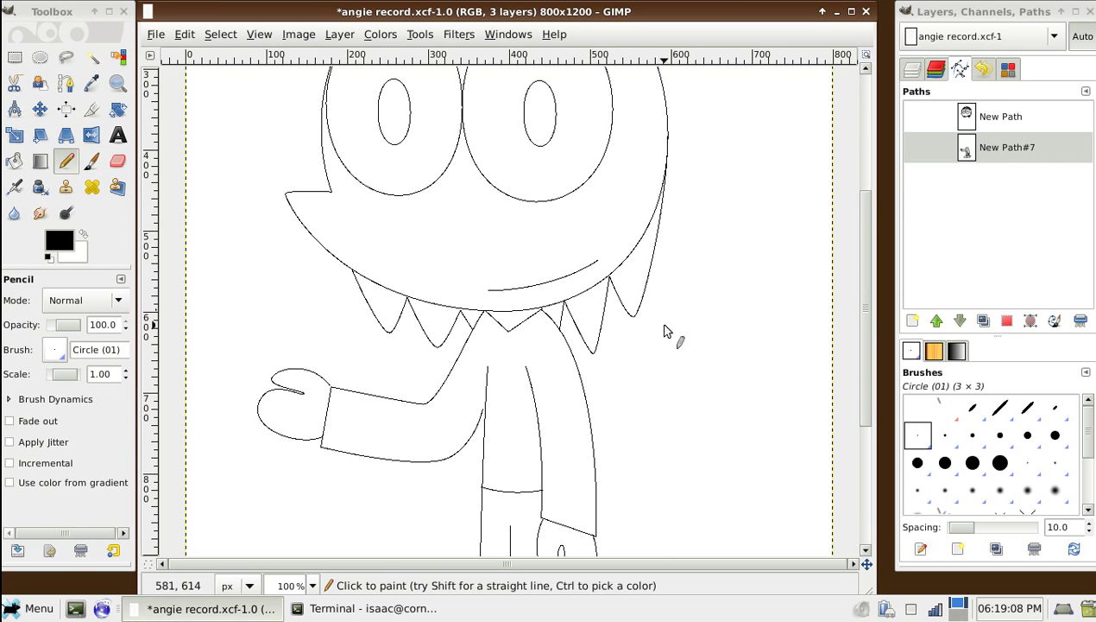
pyautogui.moveTo(863, 335); pyautogui.dragTo(844, 399)
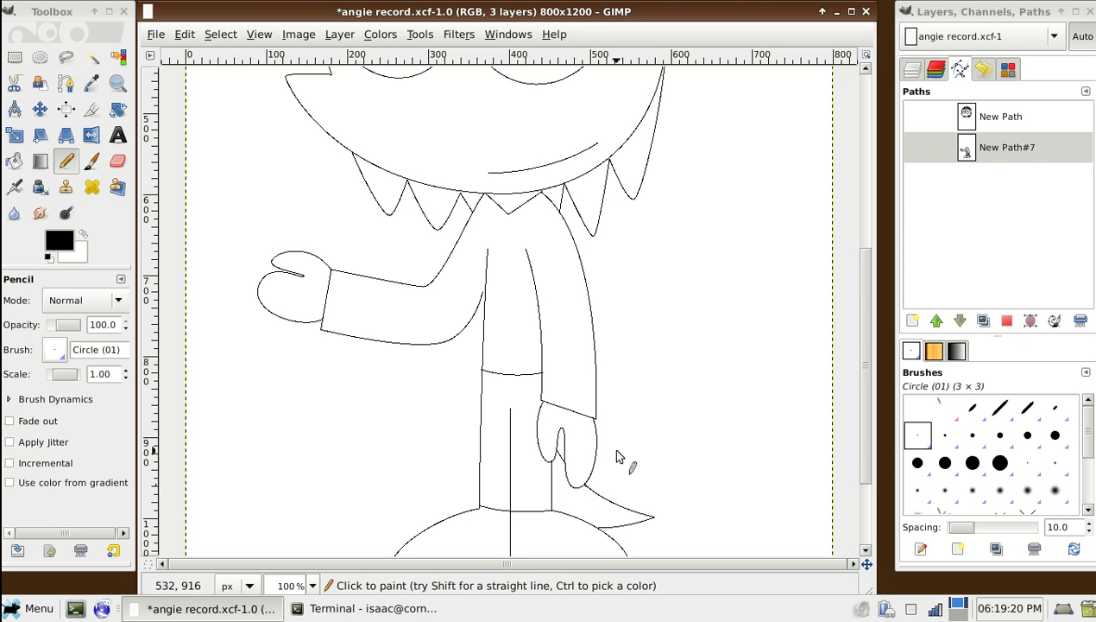
pyautogui.moveTo(864, 465); pyautogui.dragTo(897, 326)
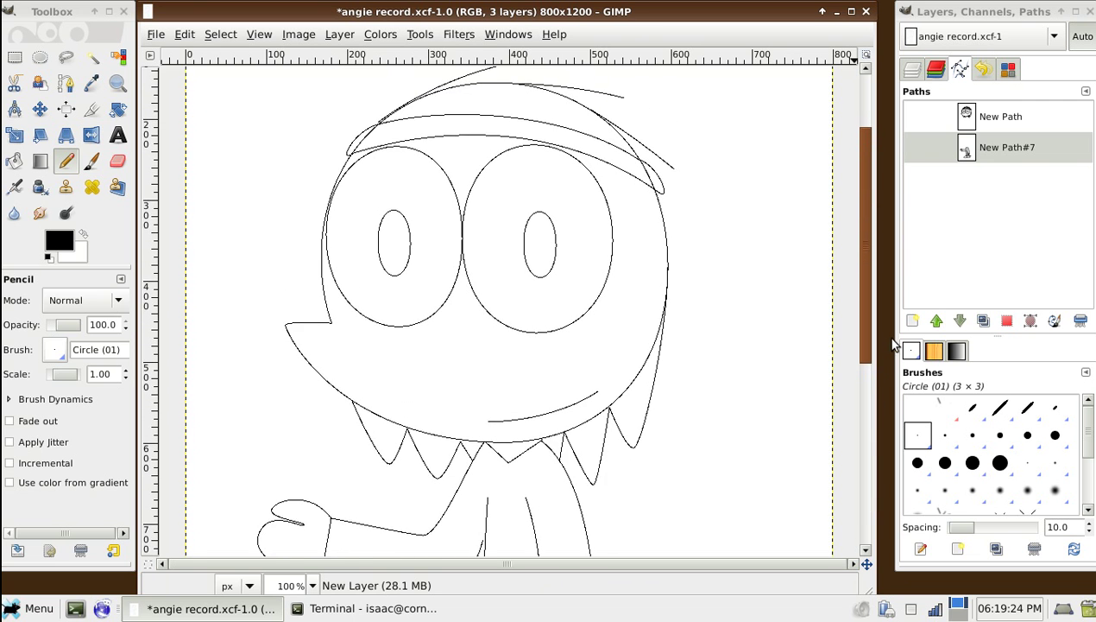
# Erase overlapping lines at the top-left of the head with a Circle (11) eraser
pyautogui.click(117, 161)
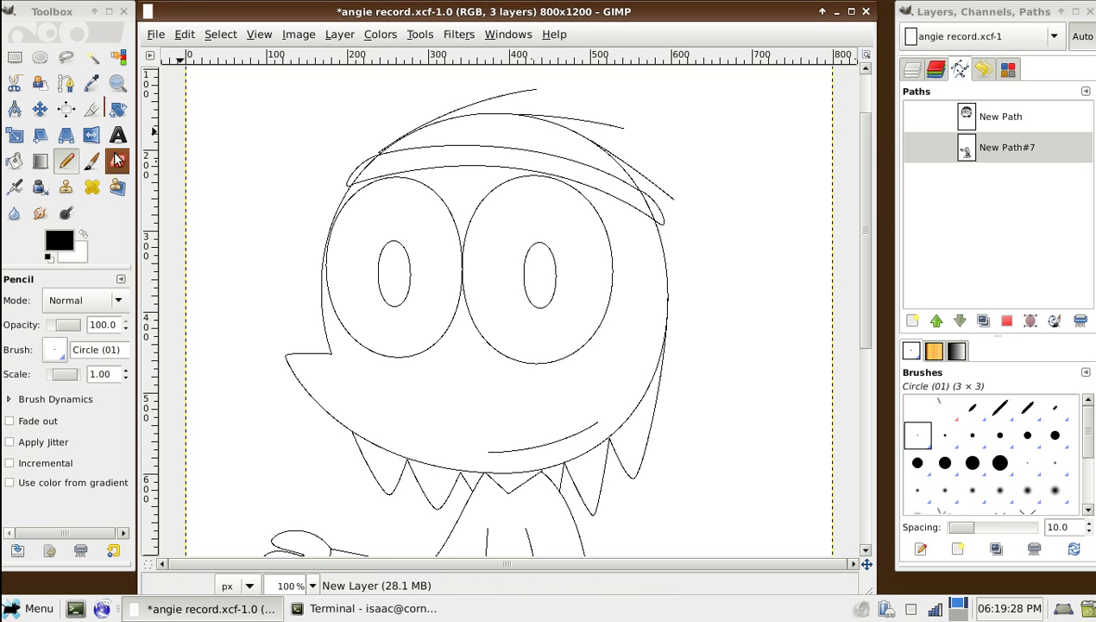
pyautogui.click(54, 349)
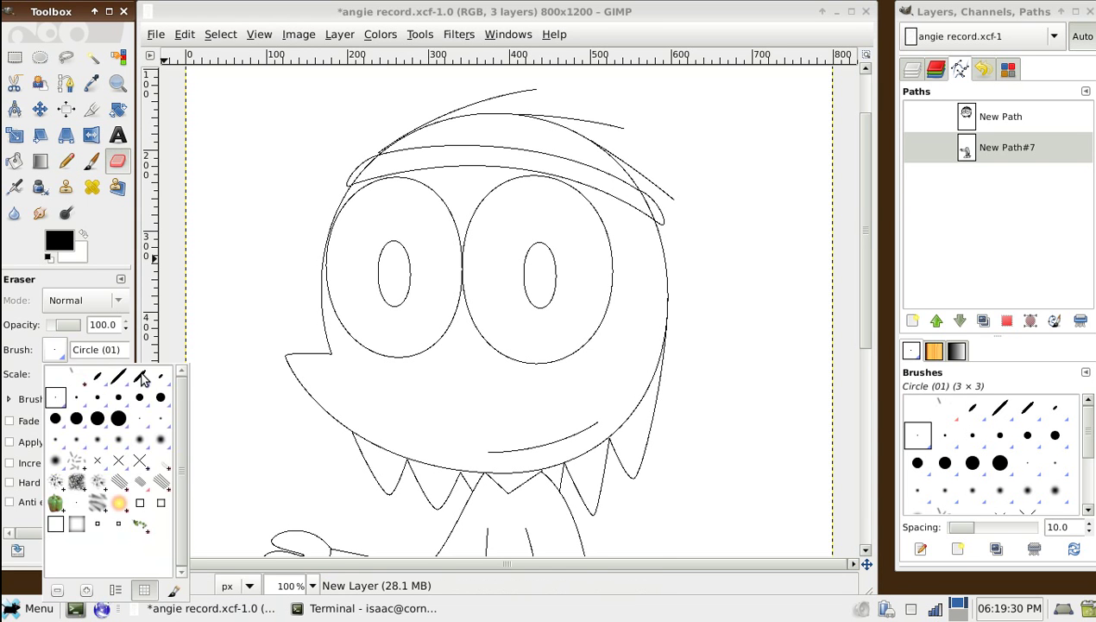
pyautogui.click(151, 383)
pyautogui.click(377, 166)
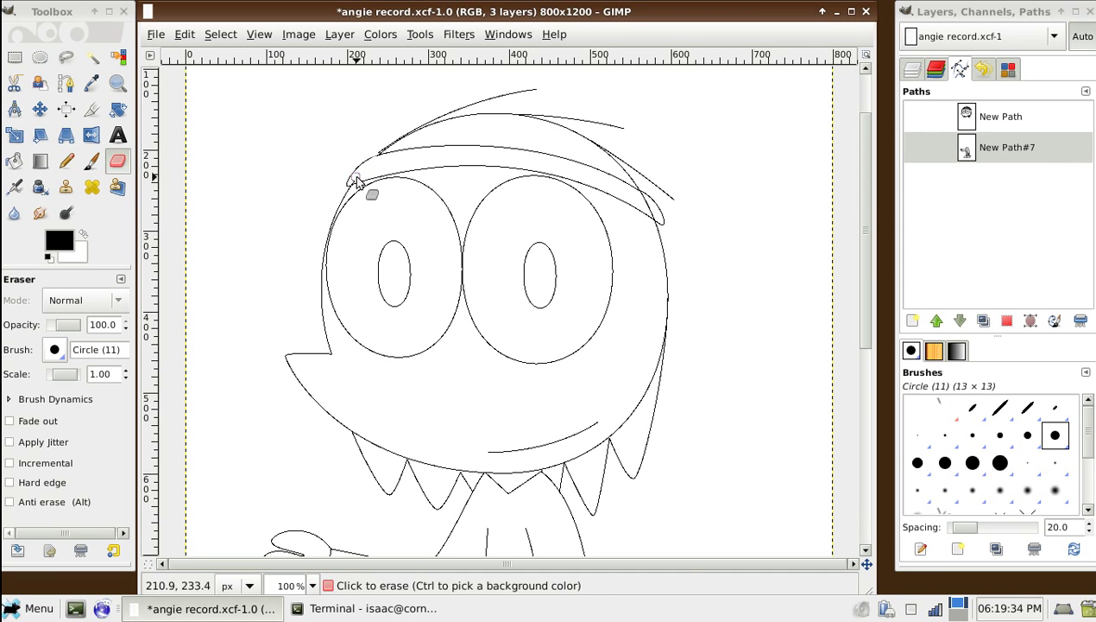
pyautogui.moveTo(357, 181); pyautogui.dragTo(412, 172)
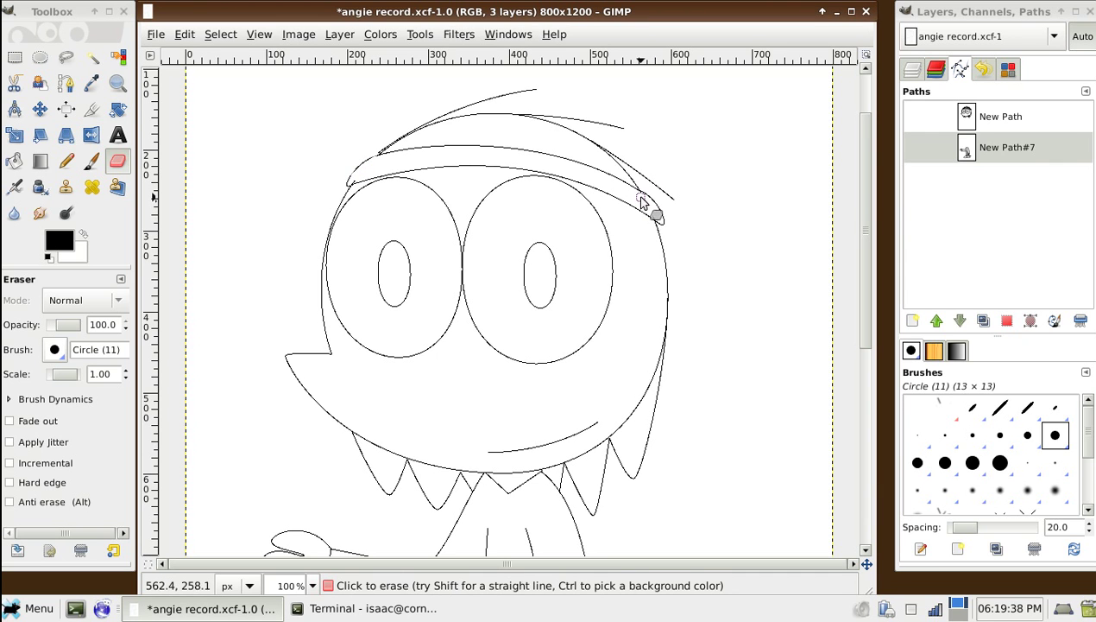
# Switch the eraser to a hard-edged Circle (09) brush and erase a straight piece of hair line
pyautogui.click(55, 350)
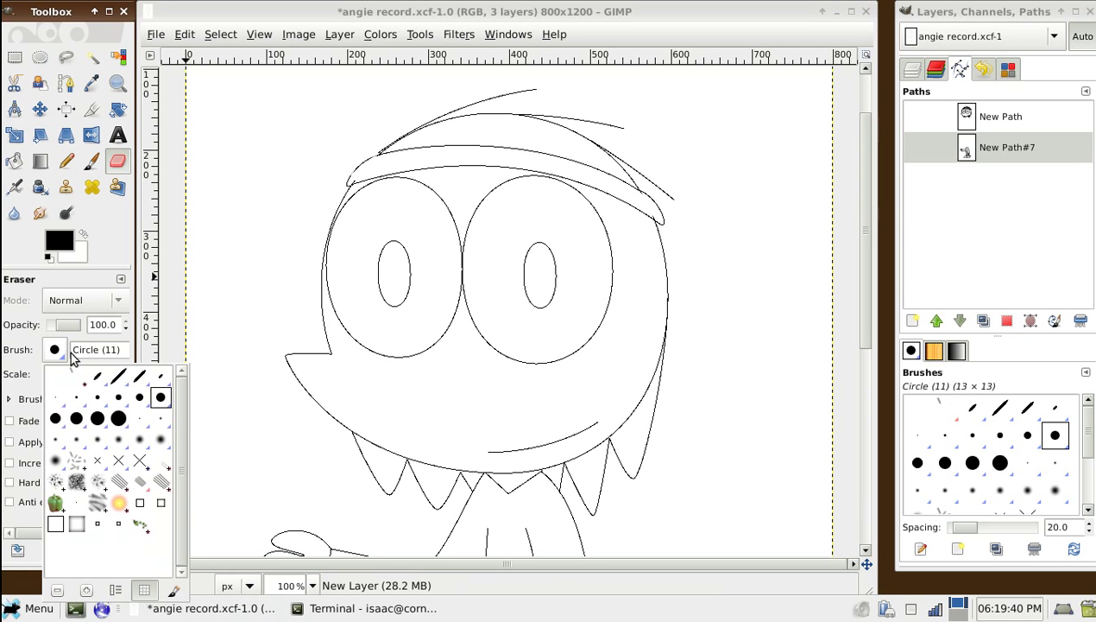
pyautogui.click(138, 398)
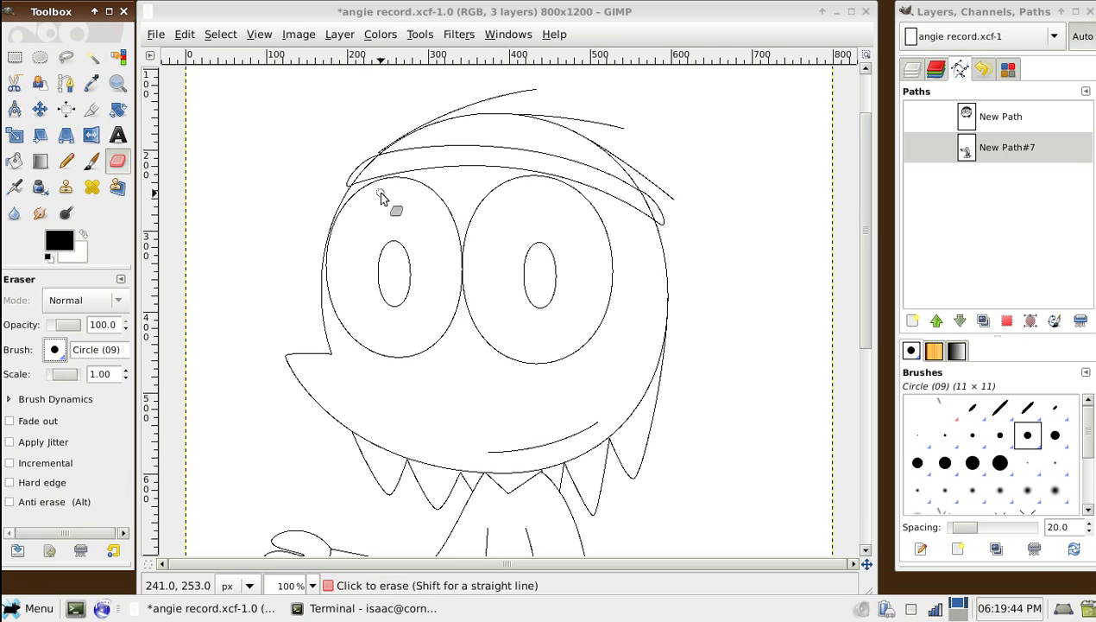
pyautogui.click(34, 482)
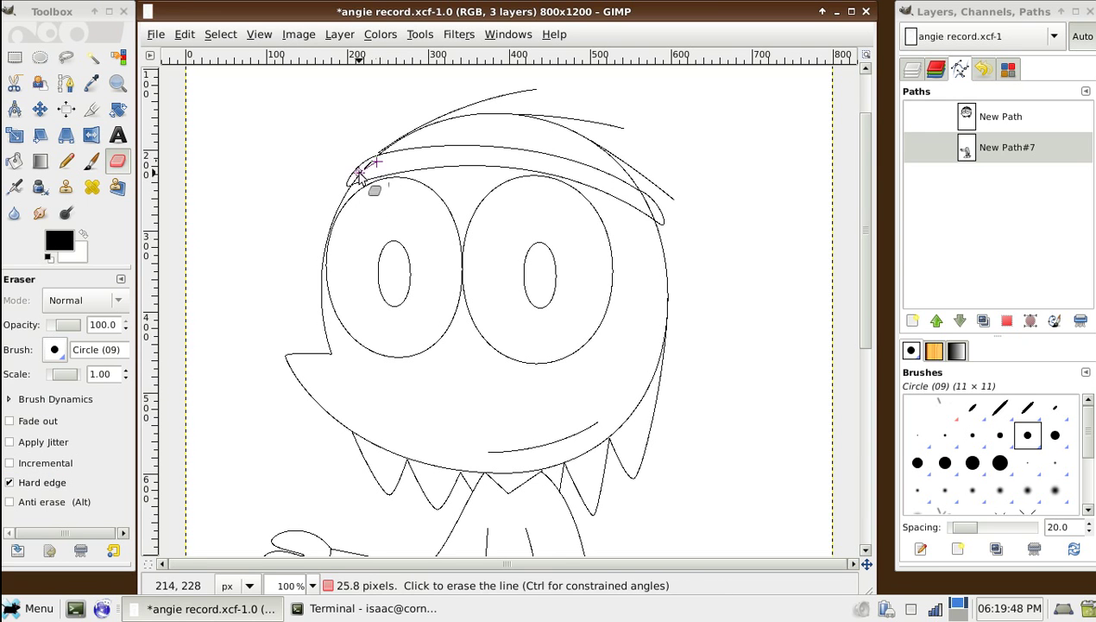
pyautogui.keyDown('shift'); pyautogui.click(354, 180); pyautogui.keyUp('shift')
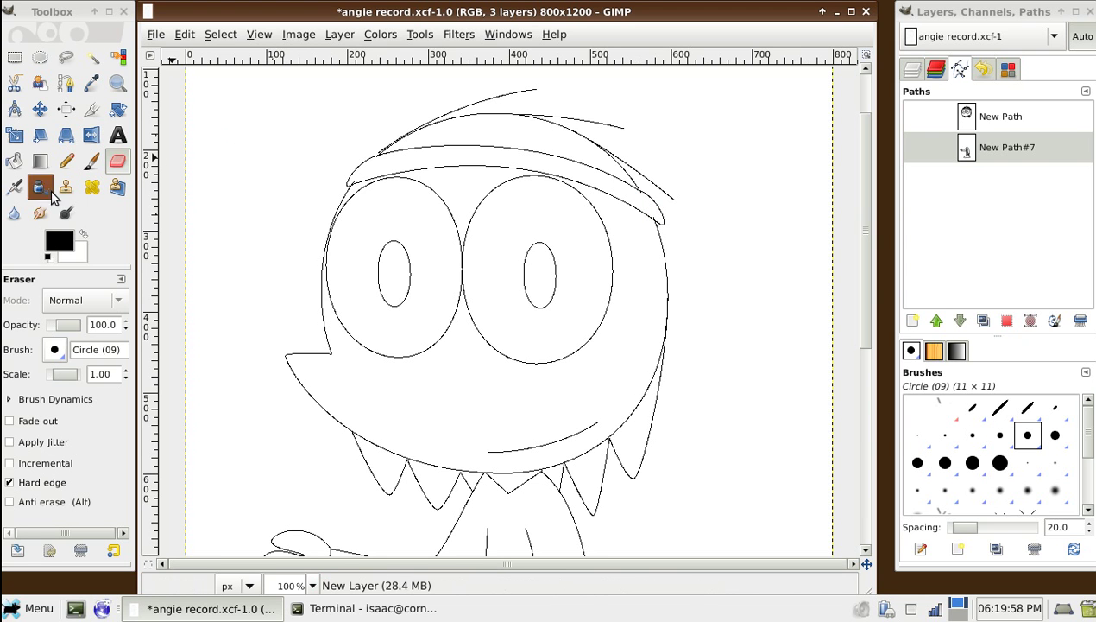
# Show the New Path outline and pick it with the Paths tool, undoing an accidental move
pyautogui.click(15, 57)
pyautogui.click(918, 116)
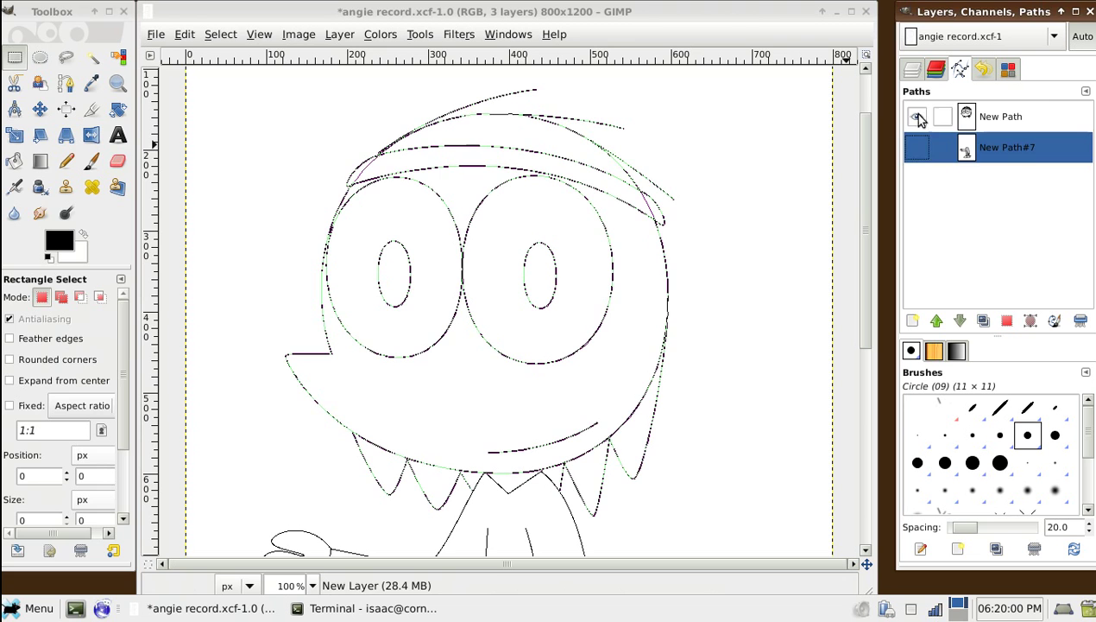
pyautogui.click(65, 82)
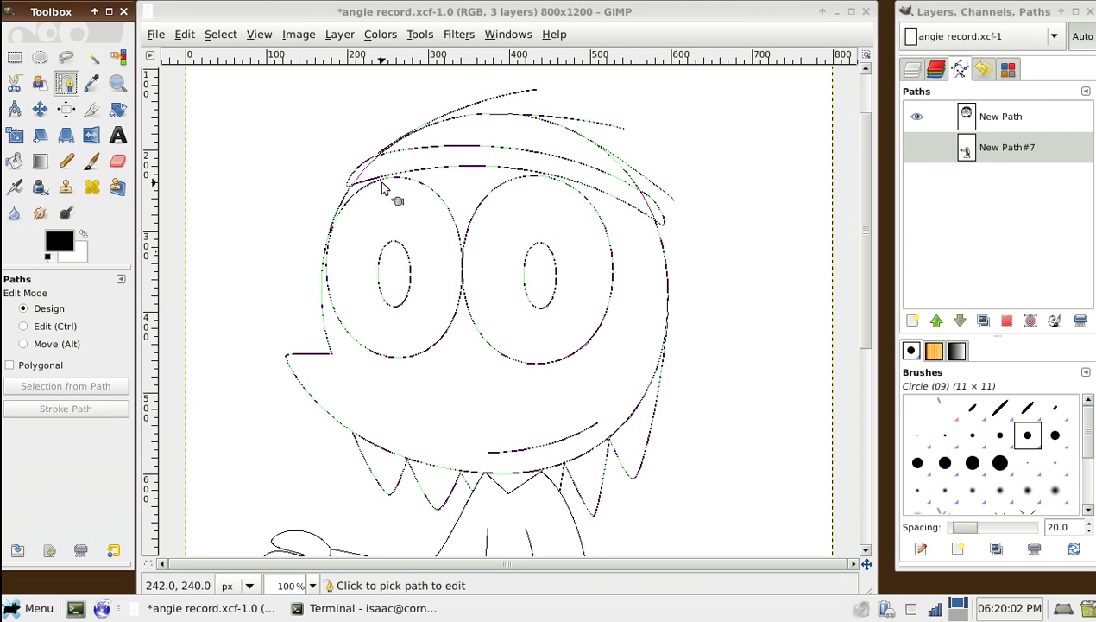
pyautogui.click(369, 179)
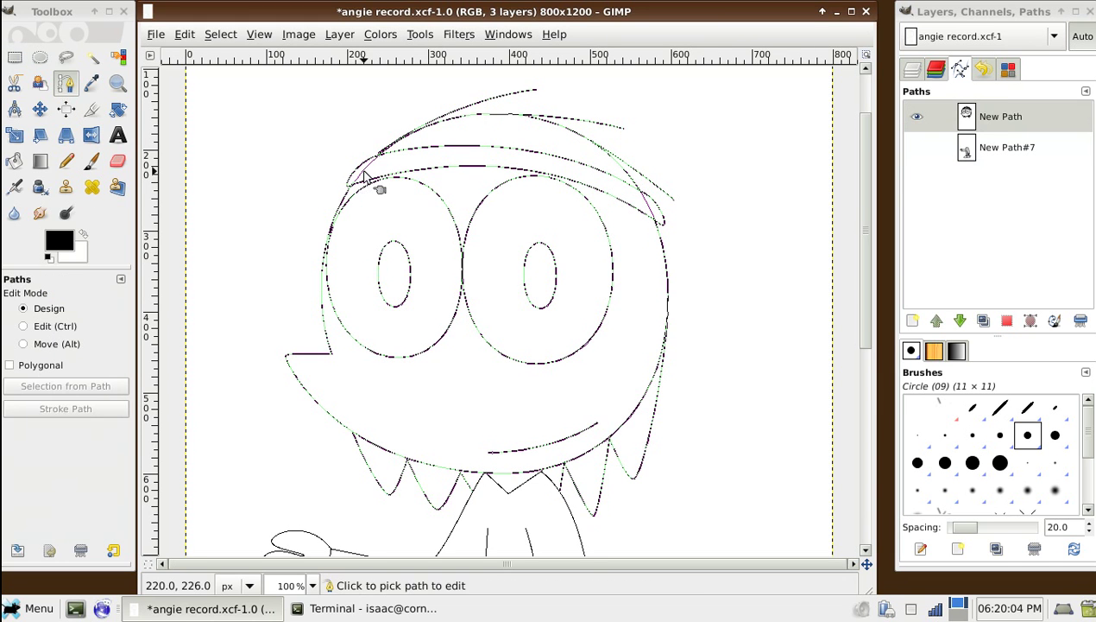
pyautogui.moveTo(368, 180); pyautogui.dragTo(399, 192)
pyautogui.hotkey('ctrl', 'z')
# Reshape the top-left hair curve by moving its anchors and bending its handles
pyautogui.click(378, 156)
pyautogui.moveTo(355, 186)
pyautogui.mouseDown()
pyautogui.moveTo(379, 158)
pyautogui.moveTo(381, 171)
pyautogui.mouseUp()
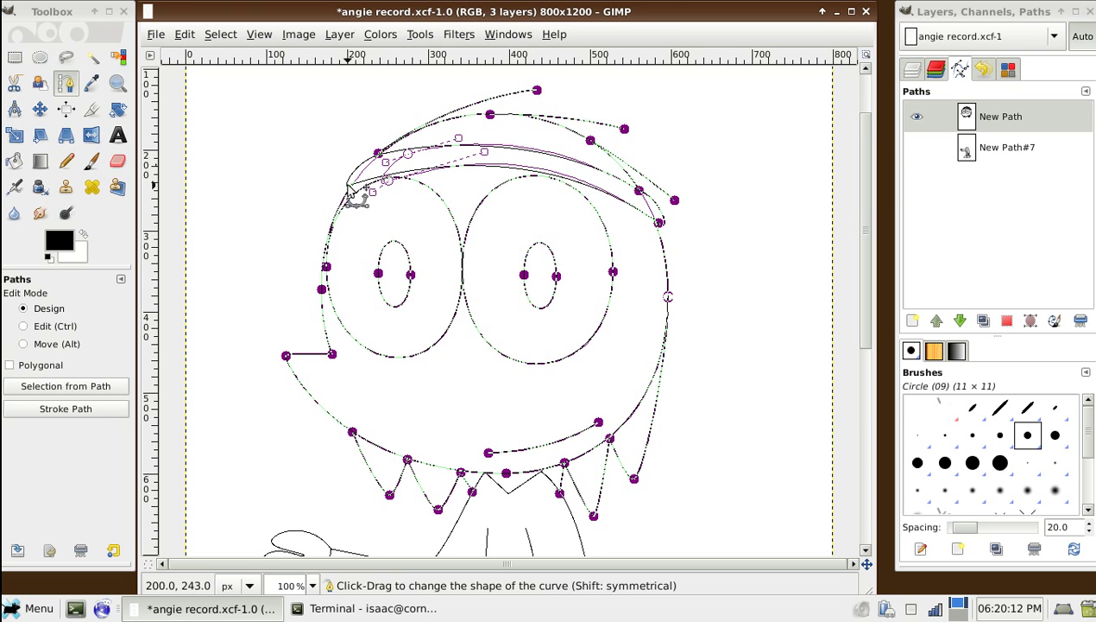
pyautogui.click(380, 156)
pyautogui.moveTo(384, 155); pyautogui.dragTo(410, 158)
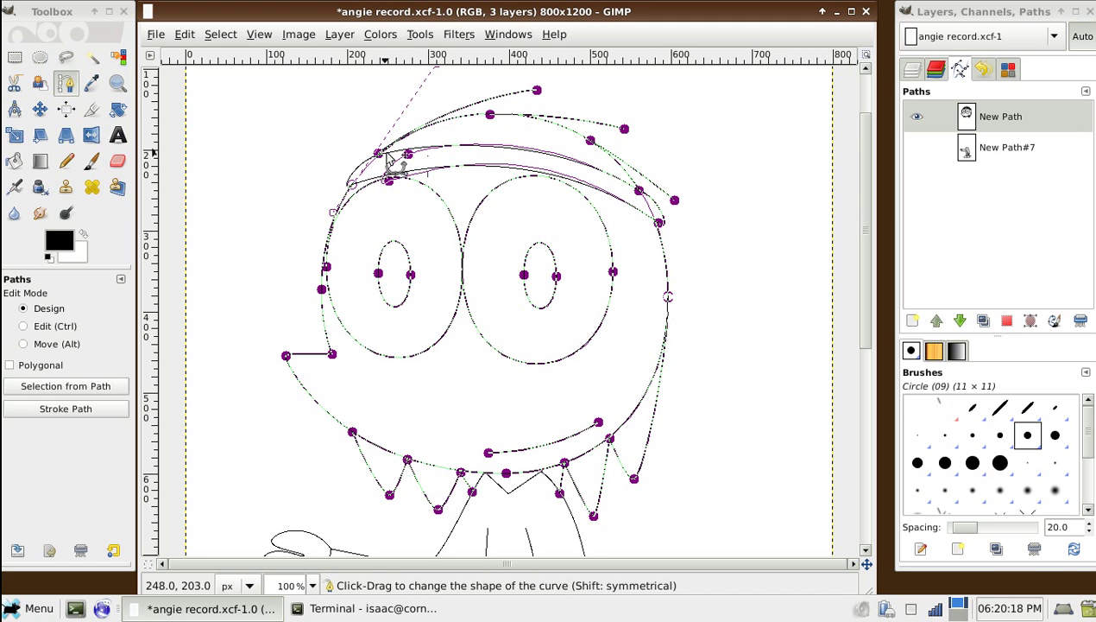
pyautogui.moveTo(383, 155); pyautogui.dragTo(379, 162)
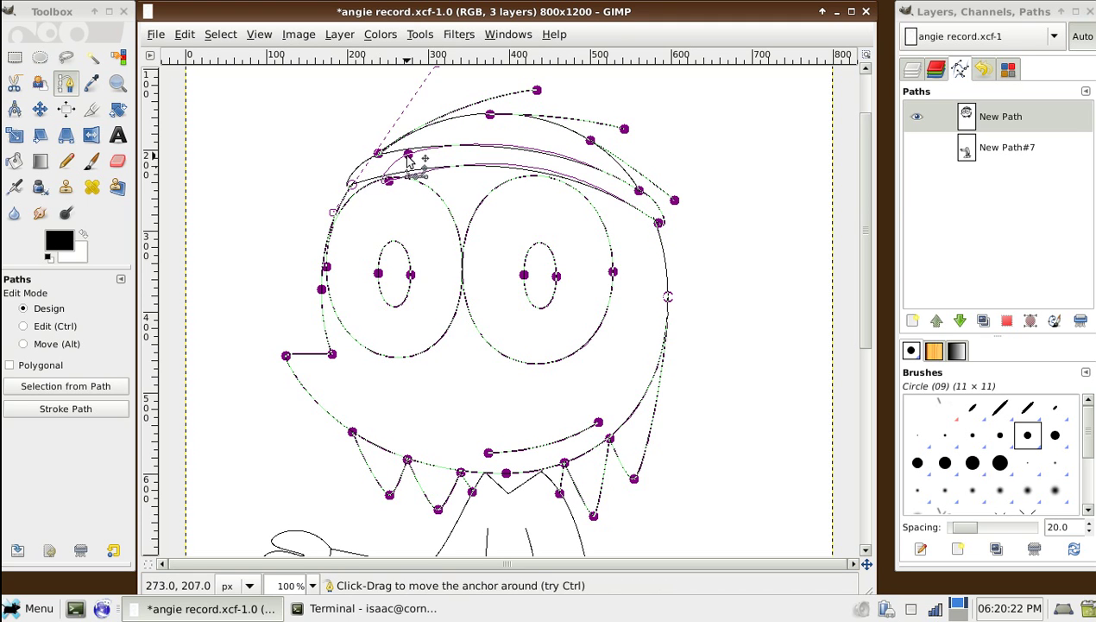
pyautogui.click(361, 187)
pyautogui.moveTo(362, 186); pyautogui.dragTo(354, 186)
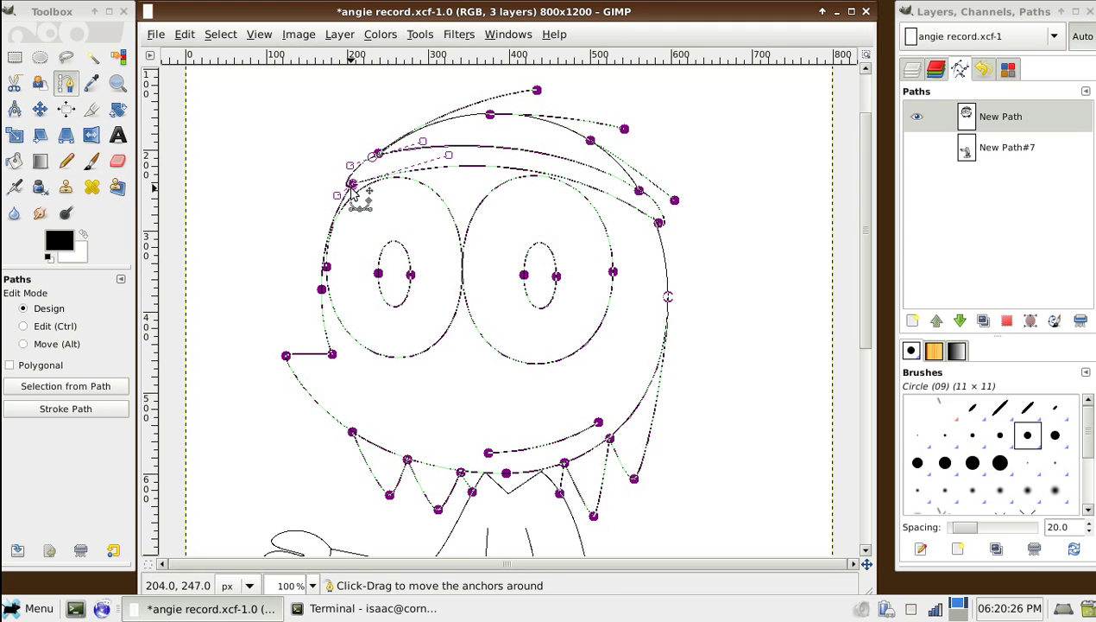
# Undo a trial top-right reshape and pull the top-left hair anchor down to the head outline
pyautogui.click(660, 222)
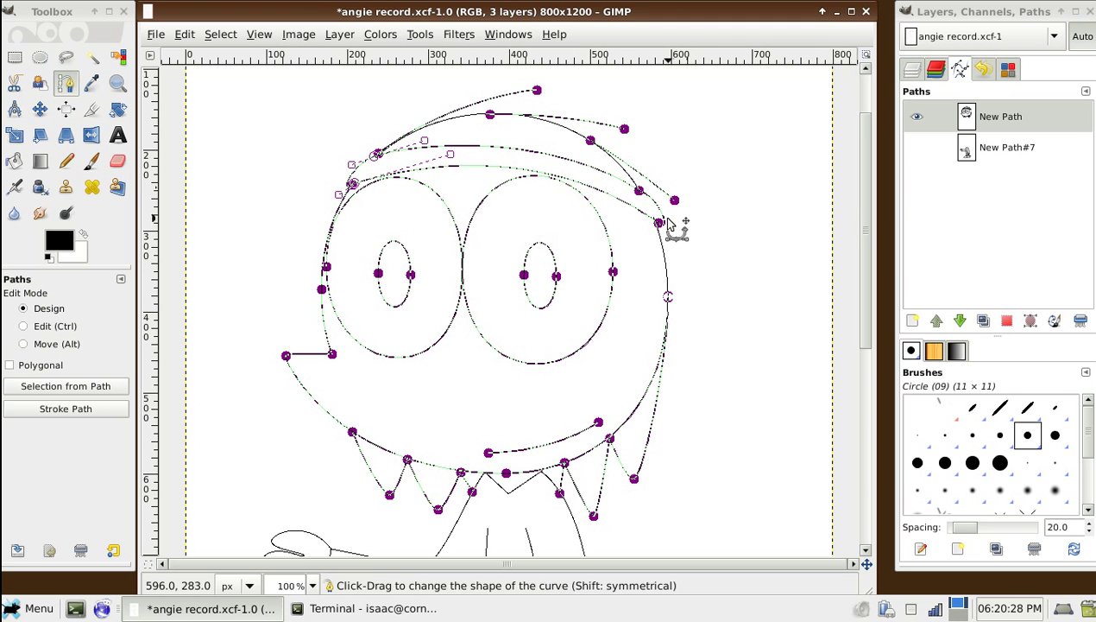
pyautogui.moveTo(642, 193); pyautogui.dragTo(661, 221)
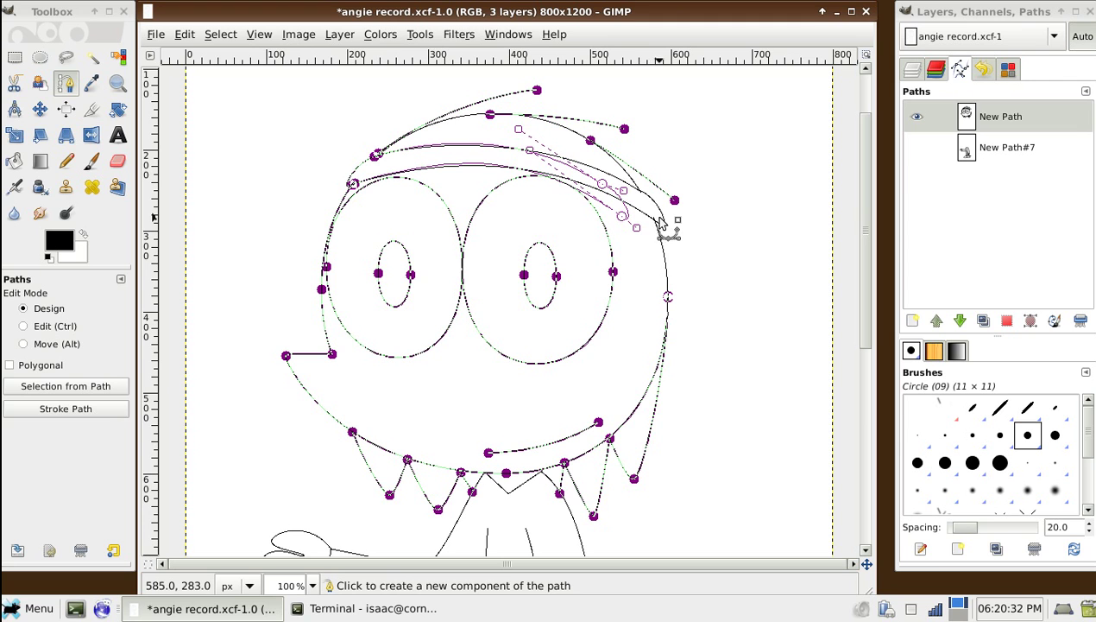
pyautogui.hotkey('ctrl', 'z')
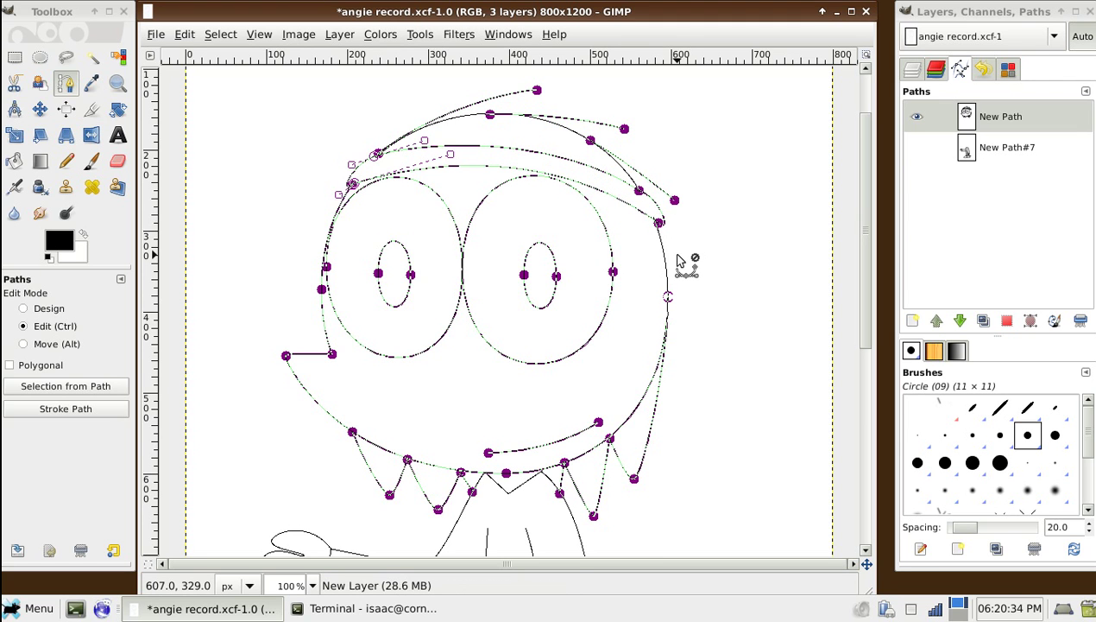
pyautogui.hotkey('ctrl', 'z')
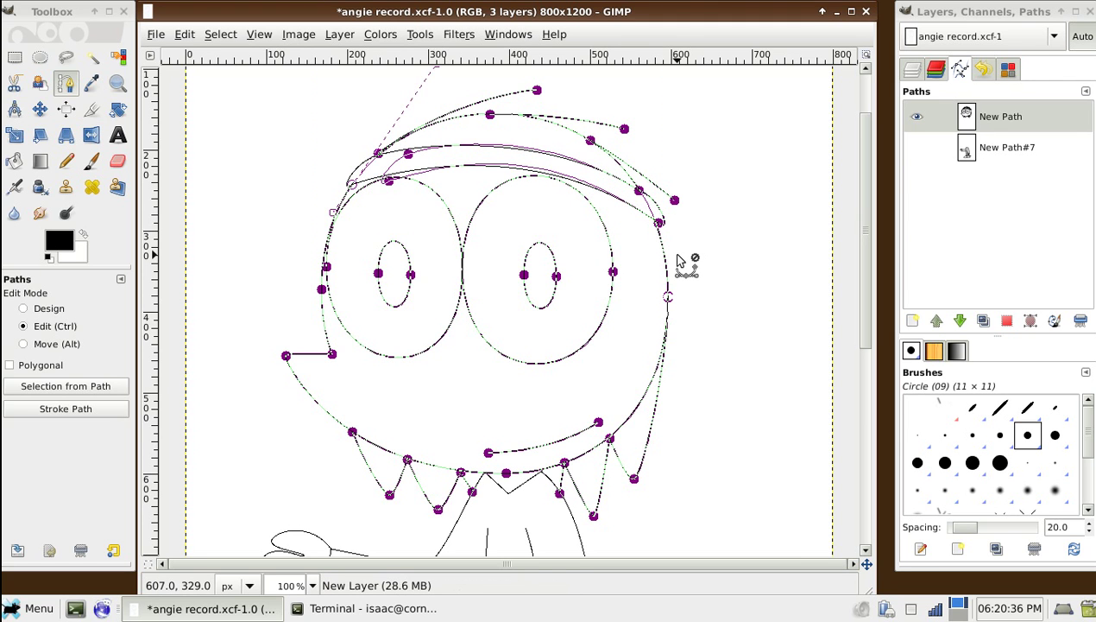
pyautogui.press('ctrl')
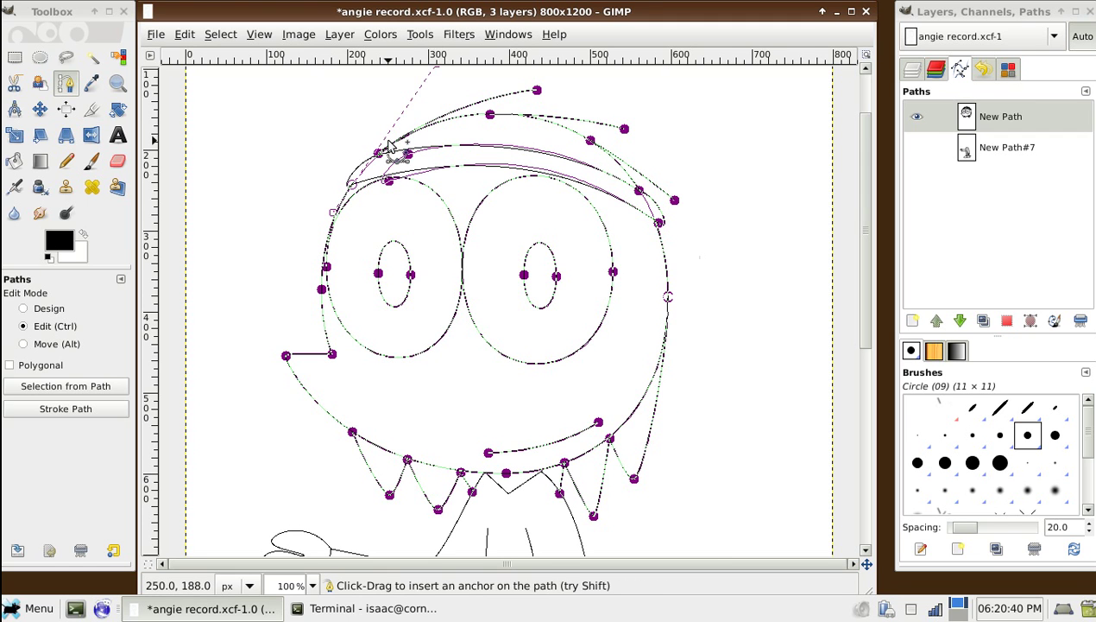
pyautogui.moveTo(383, 156)
pyautogui.mouseDown()
pyautogui.moveTo(394, 157)
pyautogui.moveTo(381, 156)
pyautogui.moveTo(393, 189)
pyautogui.moveTo(354, 190)
pyautogui.mouseUp()
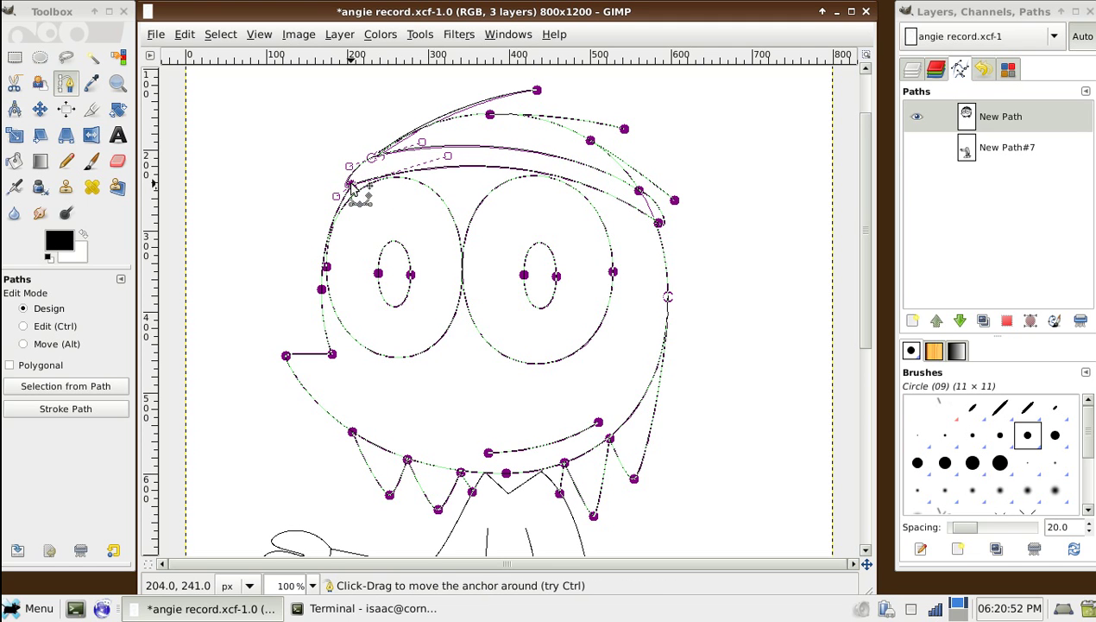
# Reshape the hair curve at the path's right end and save angie record.xcf
pyautogui.moveTo(354, 188)
pyautogui.mouseDown()
pyautogui.moveTo(362, 192)
pyautogui.moveTo(354, 189)
pyautogui.mouseUp()
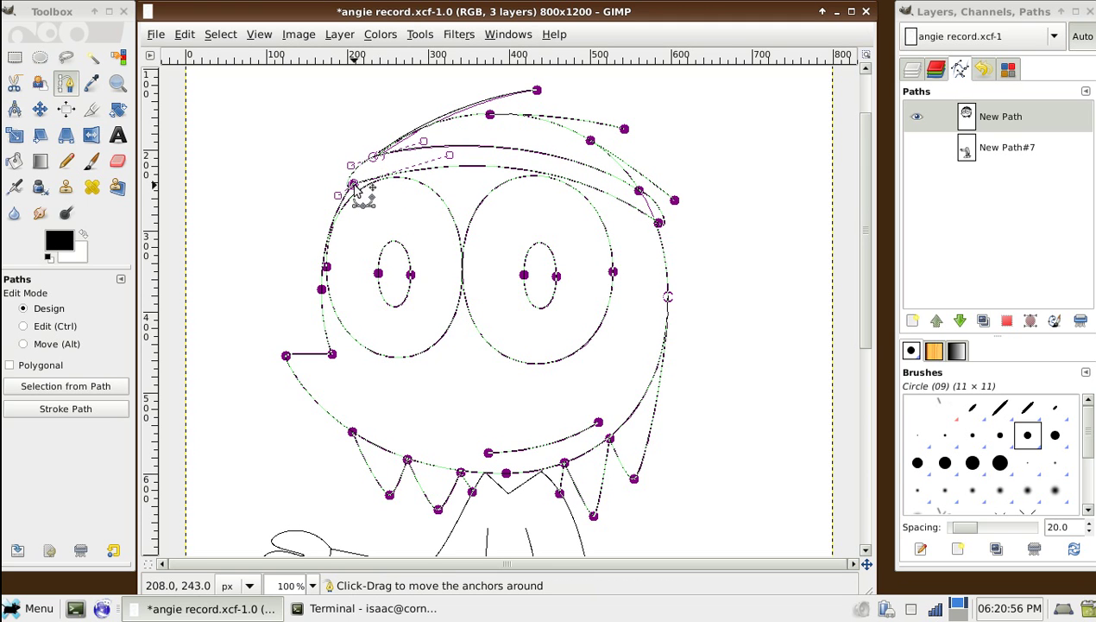
pyautogui.click(660, 224)
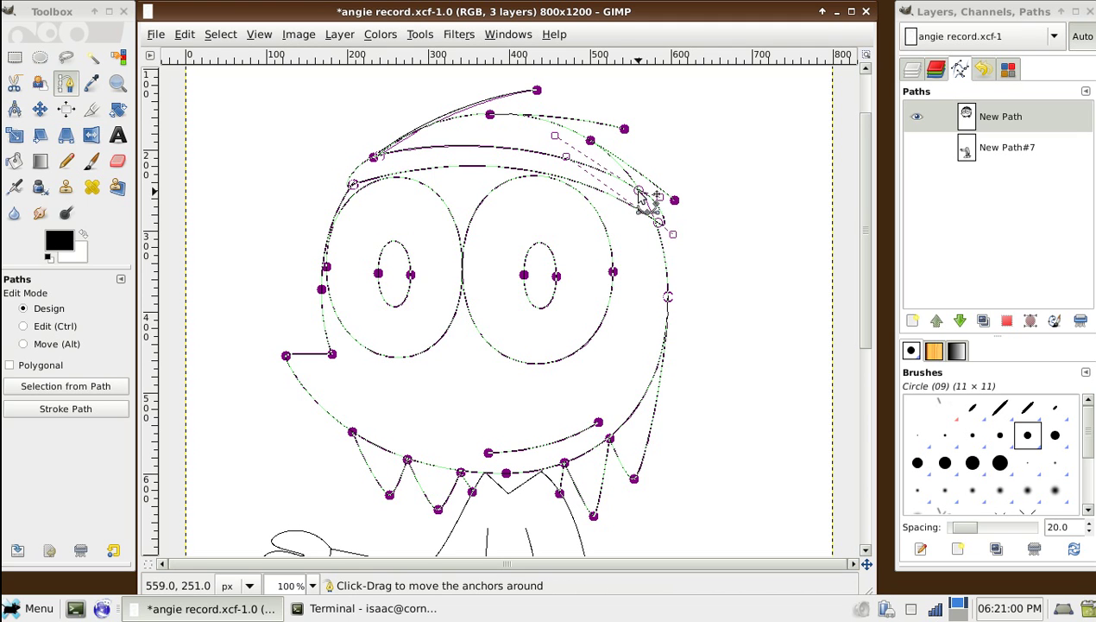
pyautogui.moveTo(638, 191); pyautogui.dragTo(599, 188)
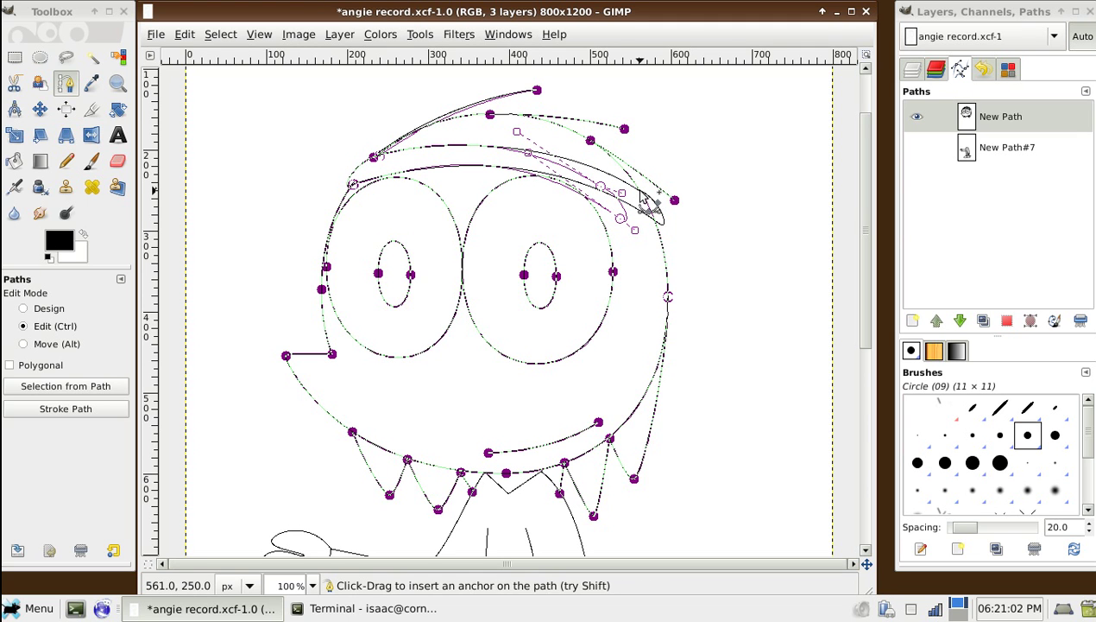
pyautogui.click(642, 194)
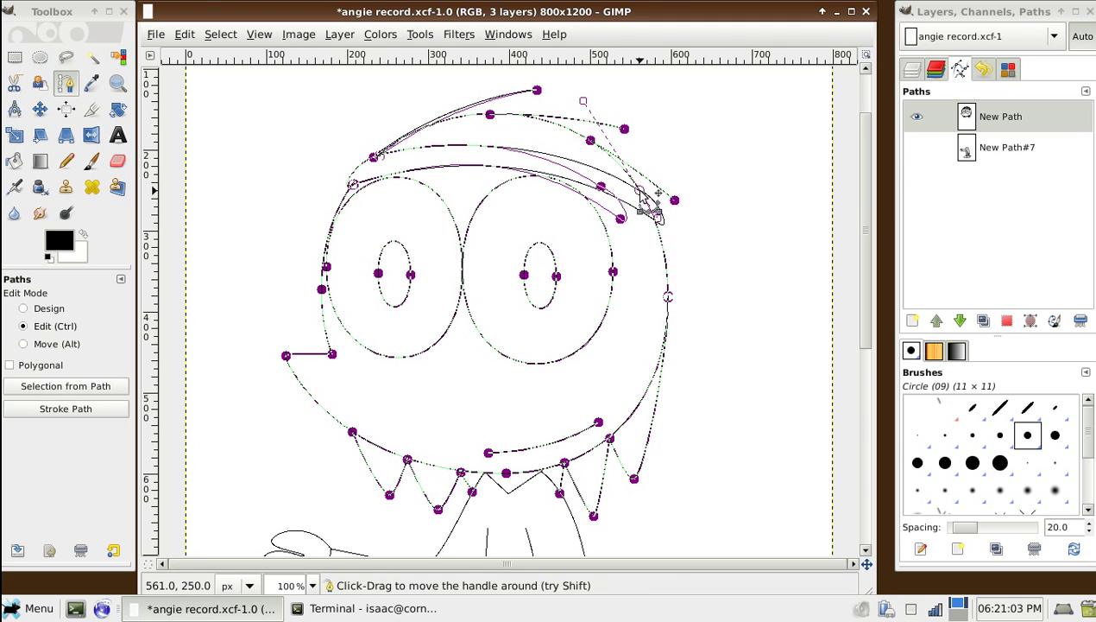
pyautogui.click(654, 217)
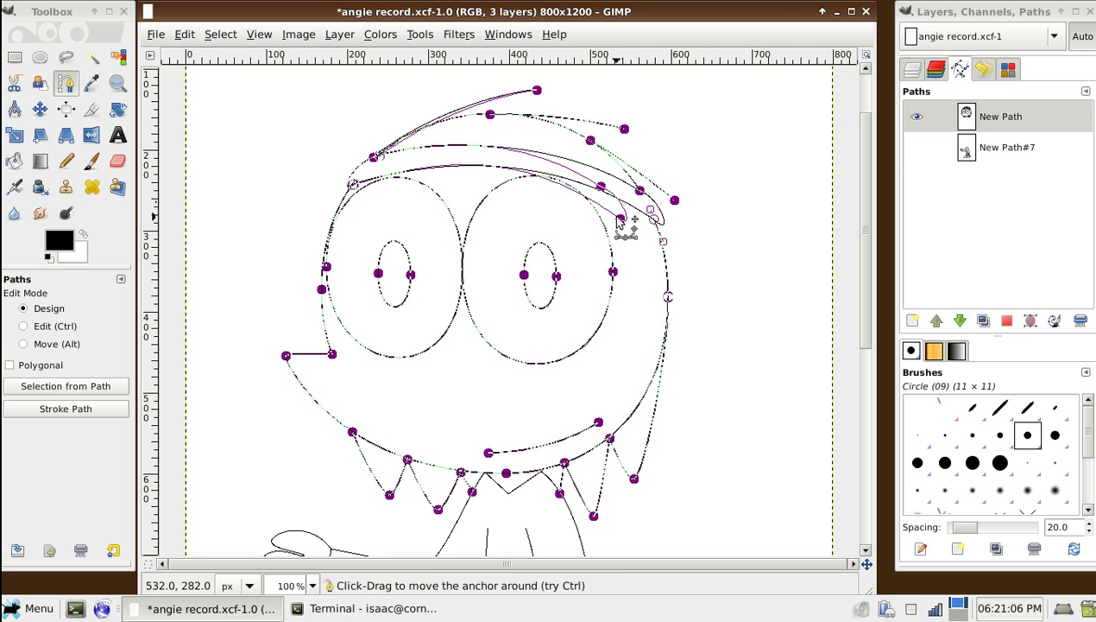
pyautogui.moveTo(608, 188); pyautogui.dragTo(643, 195)
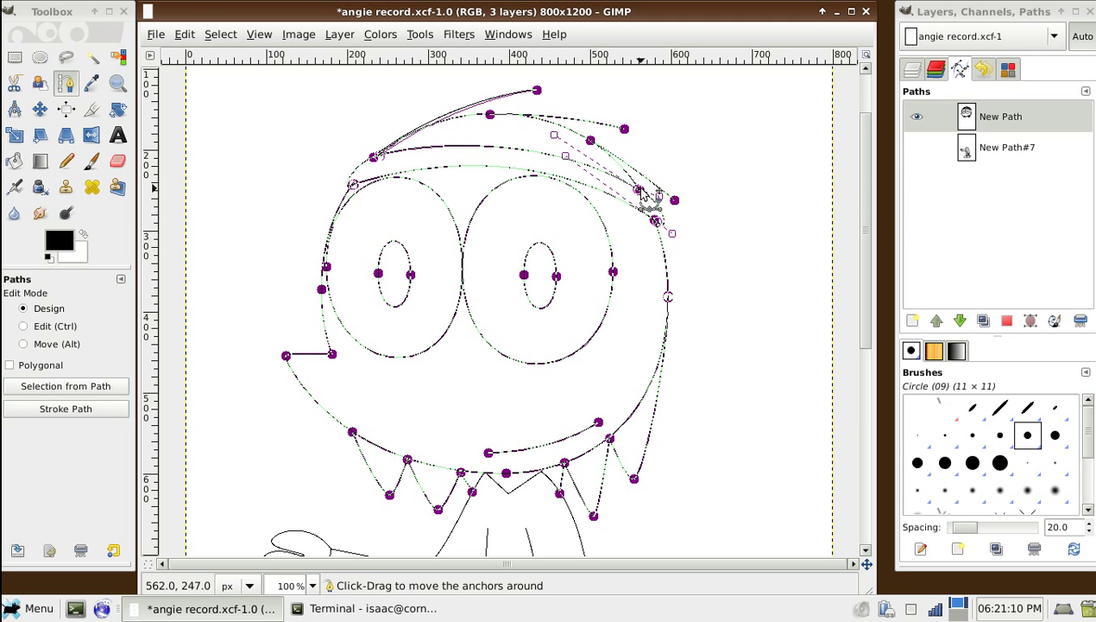
pyautogui.hotkey('ctrl', 's')
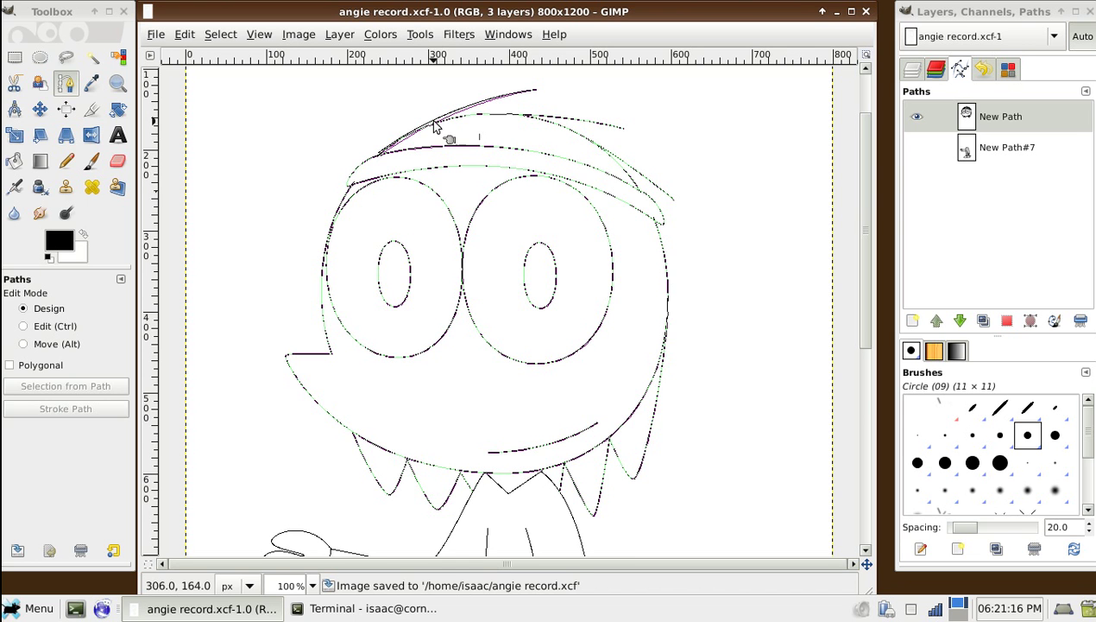
# Bend the topmost hair strand's curve at its left end, redoing it after an undo
pyautogui.click(410, 141)
pyautogui.moveTo(410, 143); pyautogui.dragTo(486, 155)
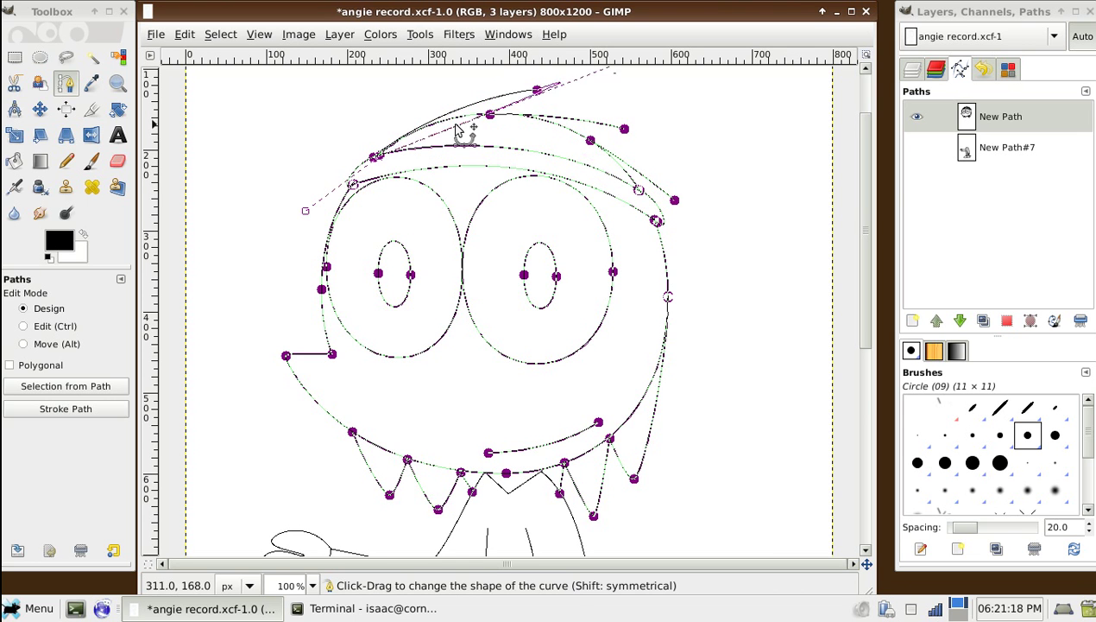
pyautogui.hotkey('ctrl', 'z')
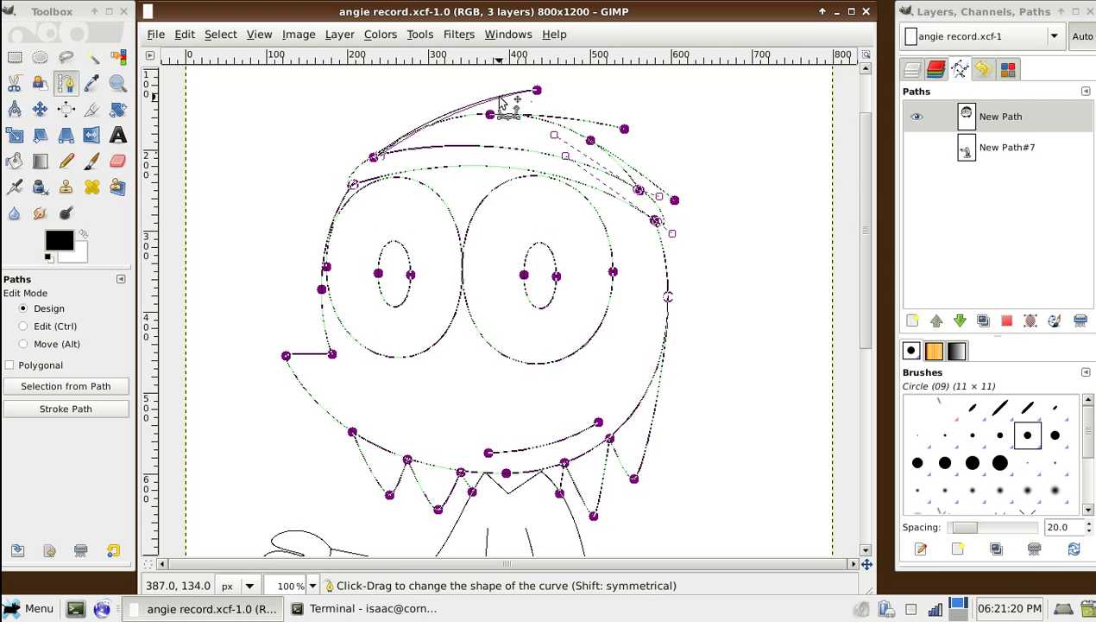
pyautogui.moveTo(504, 98); pyautogui.dragTo(438, 100)
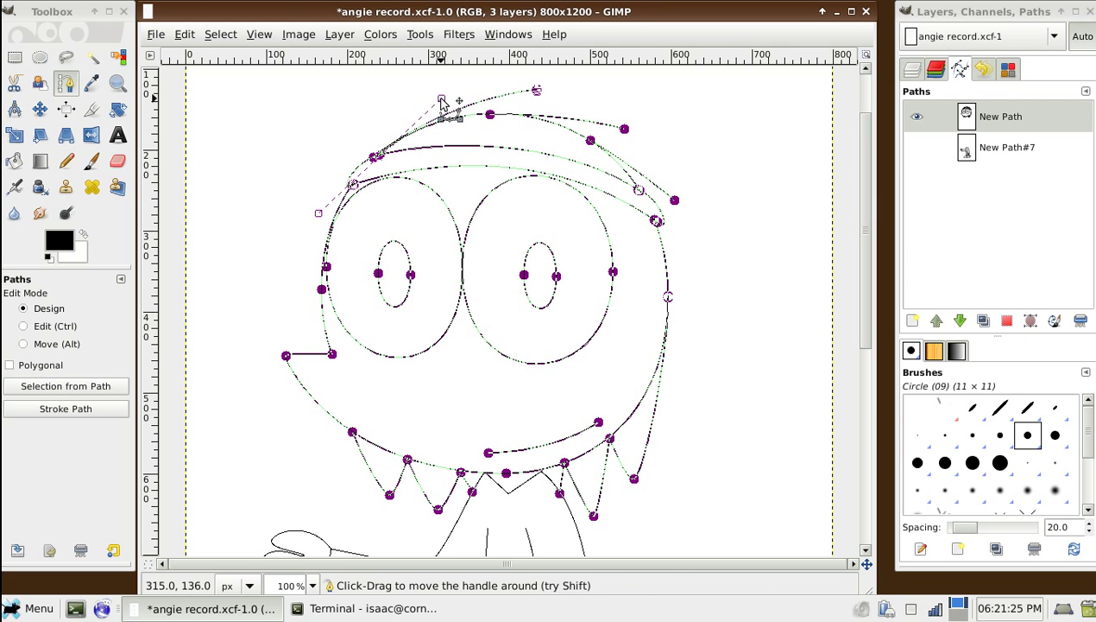
# Hide the New Path outline, save, and stroke the head path onto New Layer#1 with 6 px lines
pyautogui.click(917, 115)
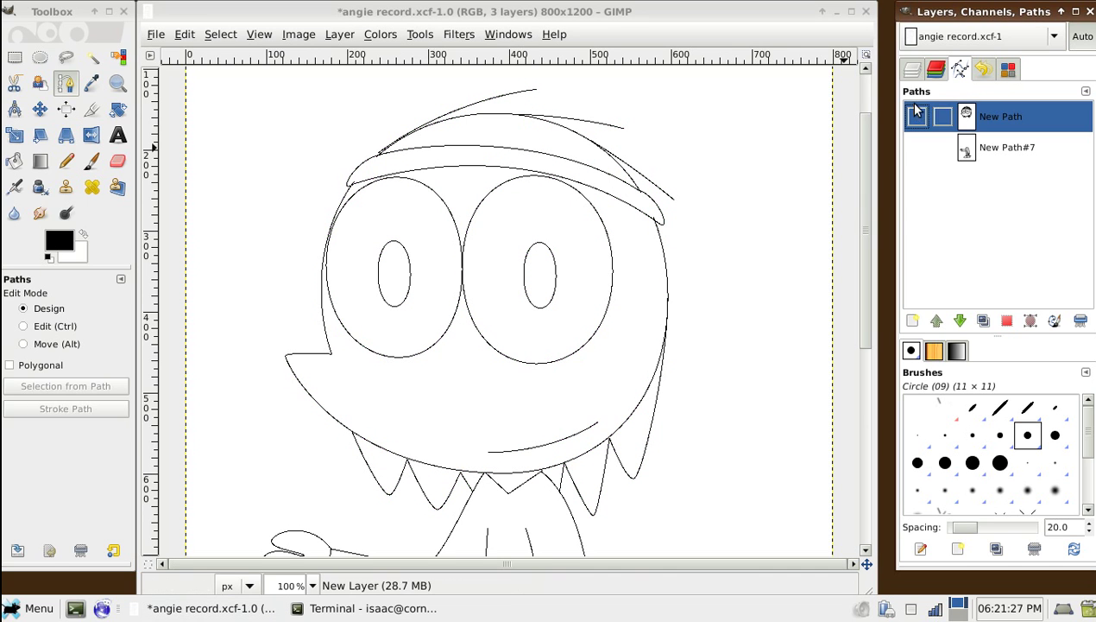
pyautogui.hotkey('ctrl', 's')
pyautogui.click(912, 69)
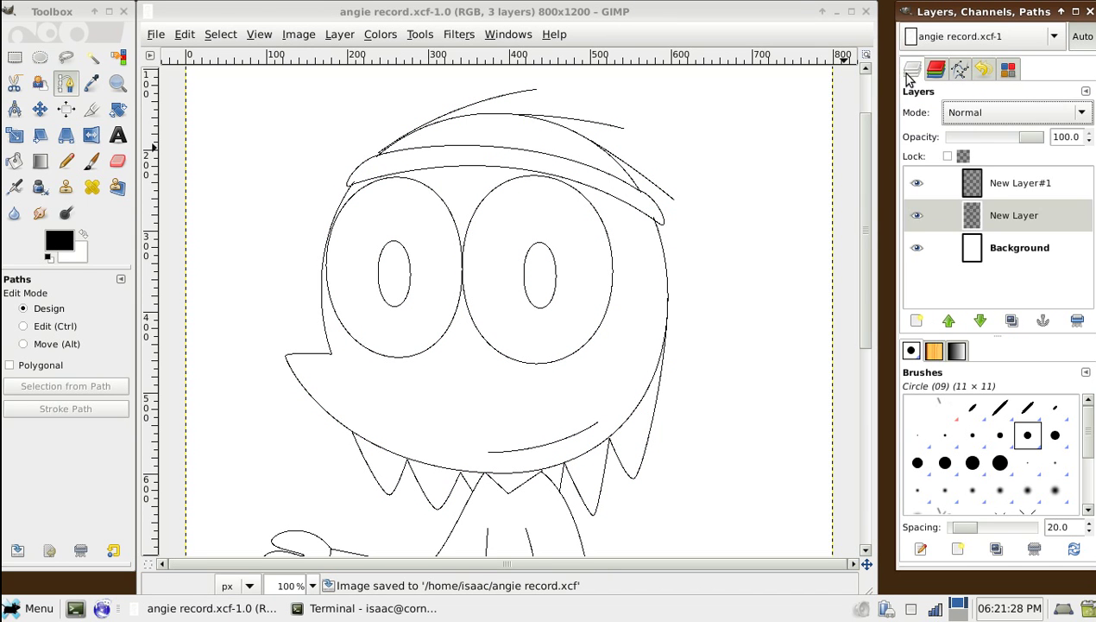
pyautogui.click(990, 182)
pyautogui.click(960, 69)
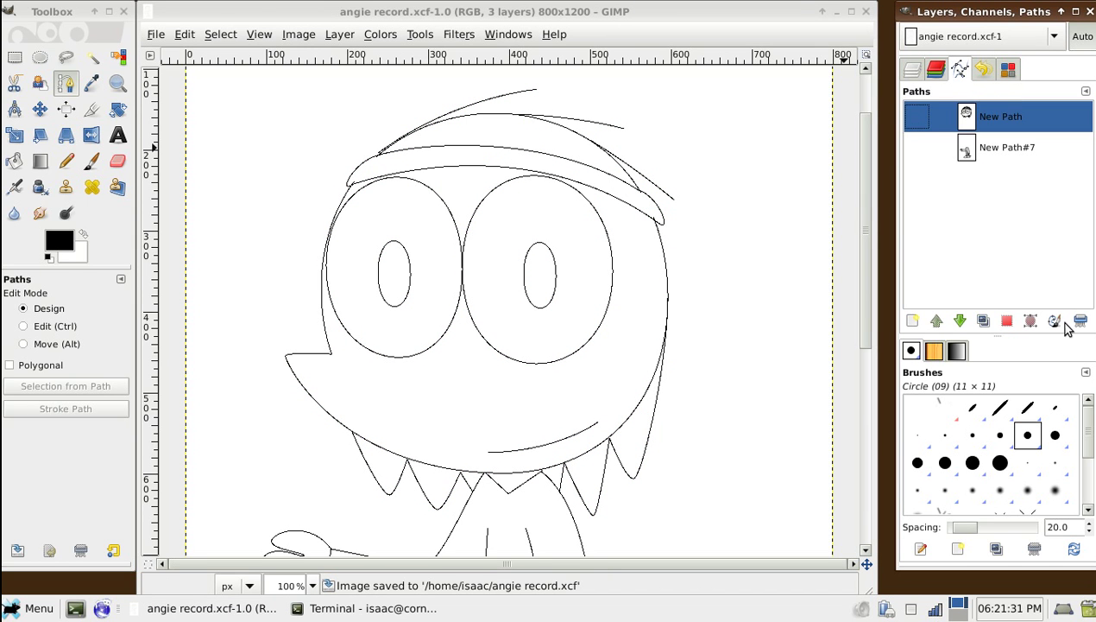
pyautogui.click(1055, 321)
pyautogui.doubleClick(489, 235)
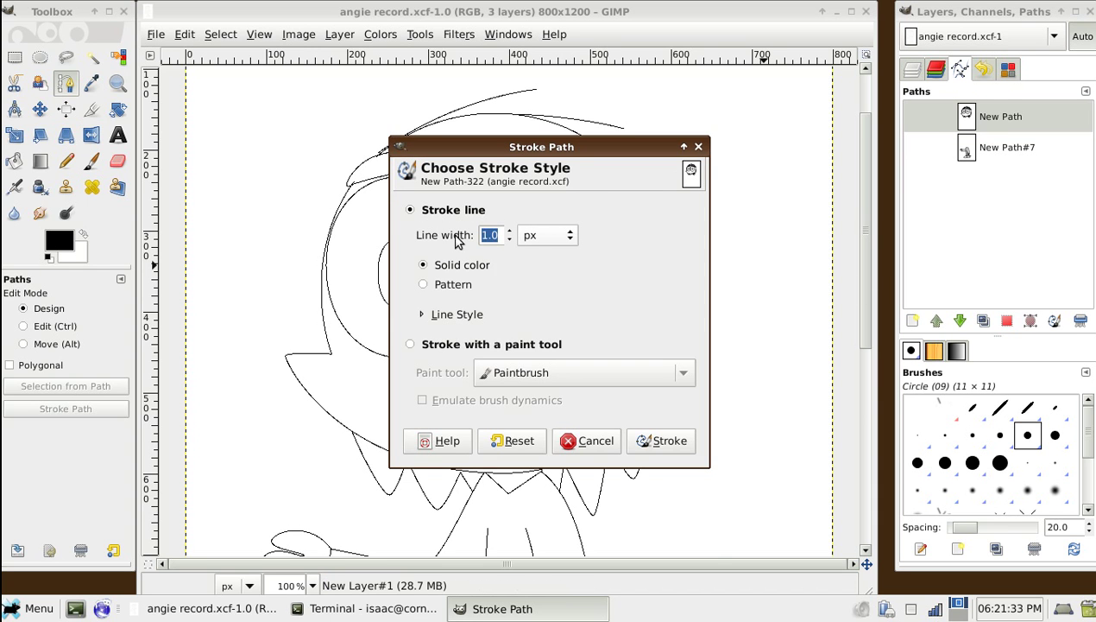
pyautogui.click(455, 315)
pyautogui.click(471, 465)
pyautogui.click(669, 589)
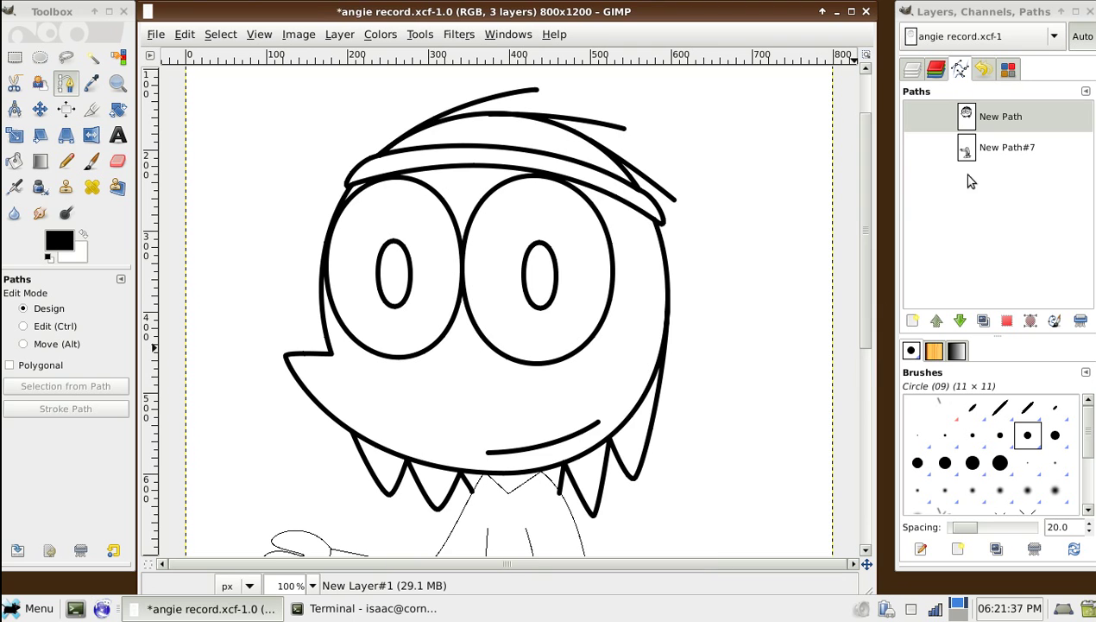
# Stroke the body path New Path#7 the same way and save the drawing
pyautogui.click(1030, 150)
pyautogui.click(1053, 320)
pyautogui.press('Return')
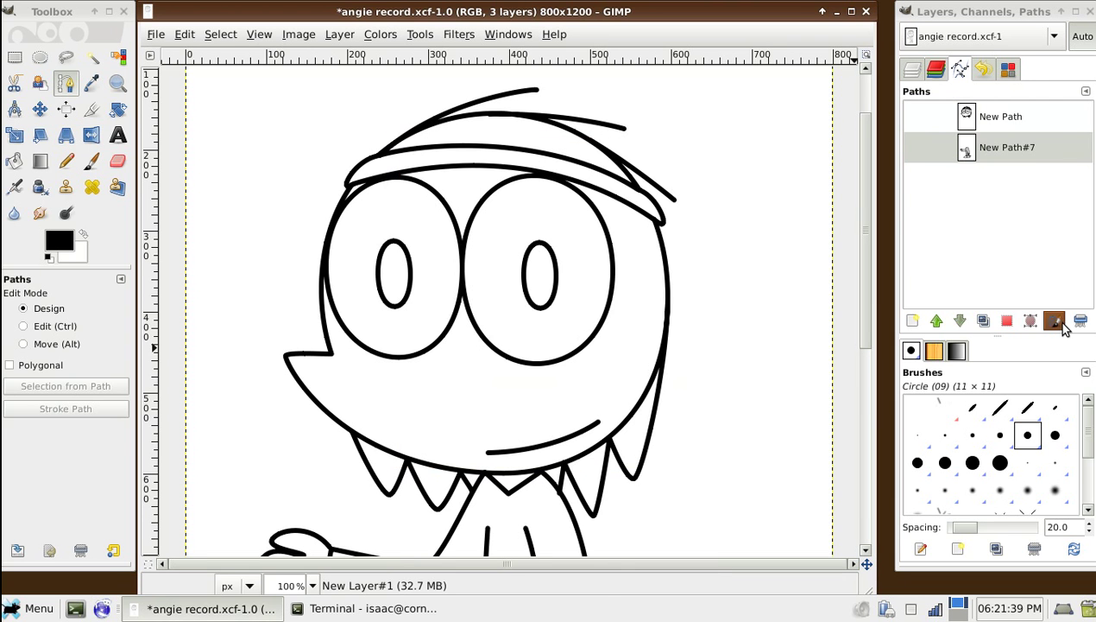
pyautogui.hotkey('ctrl', 's')
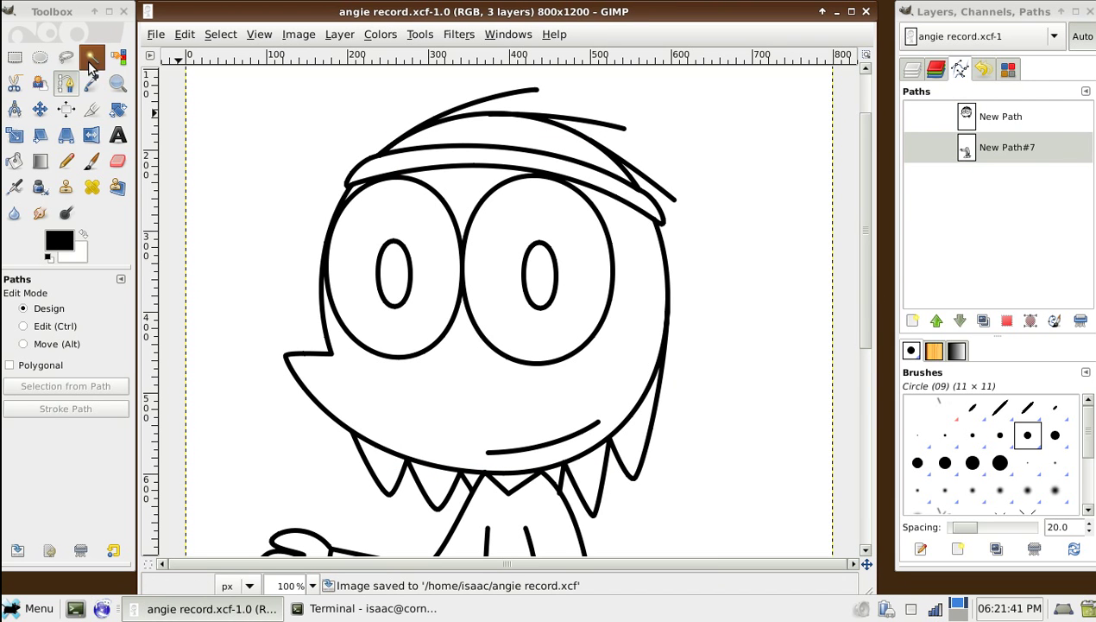
# Set Fuzzy Select to no antialiasing with a threshold of 0
pyautogui.click(92, 56)
pyautogui.click(67, 317)
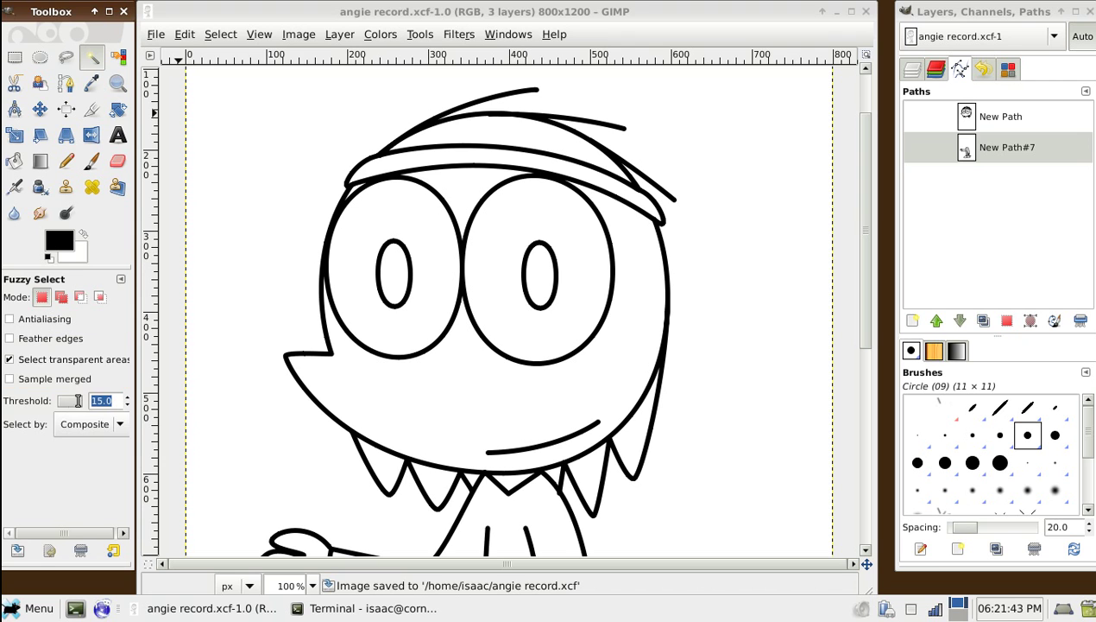
pyautogui.press('BackSpace')
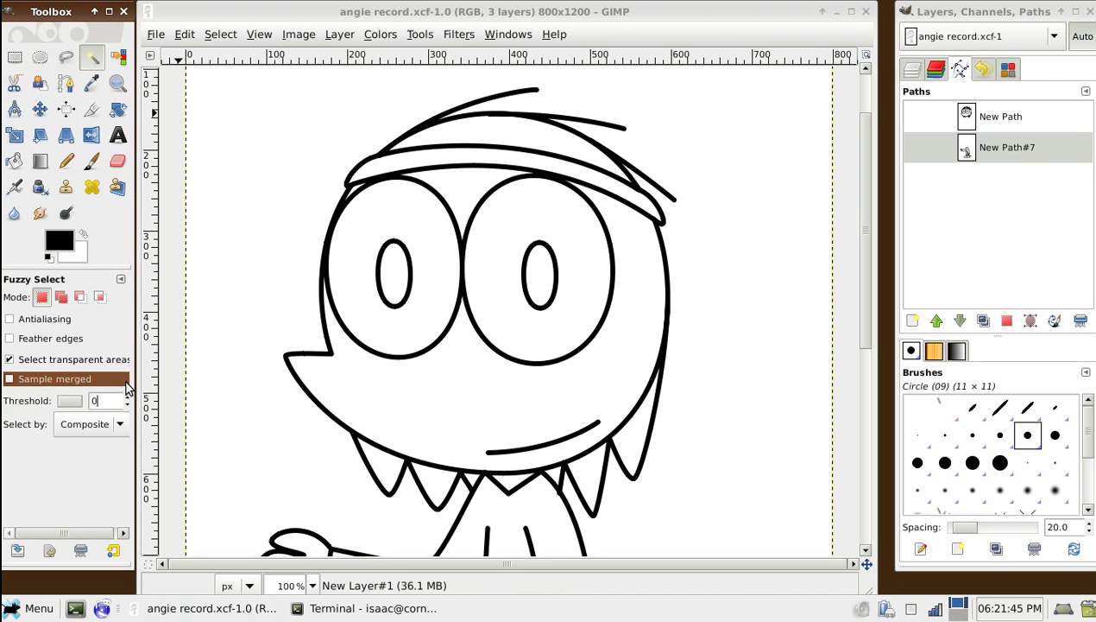
pyautogui.moveTo(147, 383); pyautogui.dragTo(164, 384)
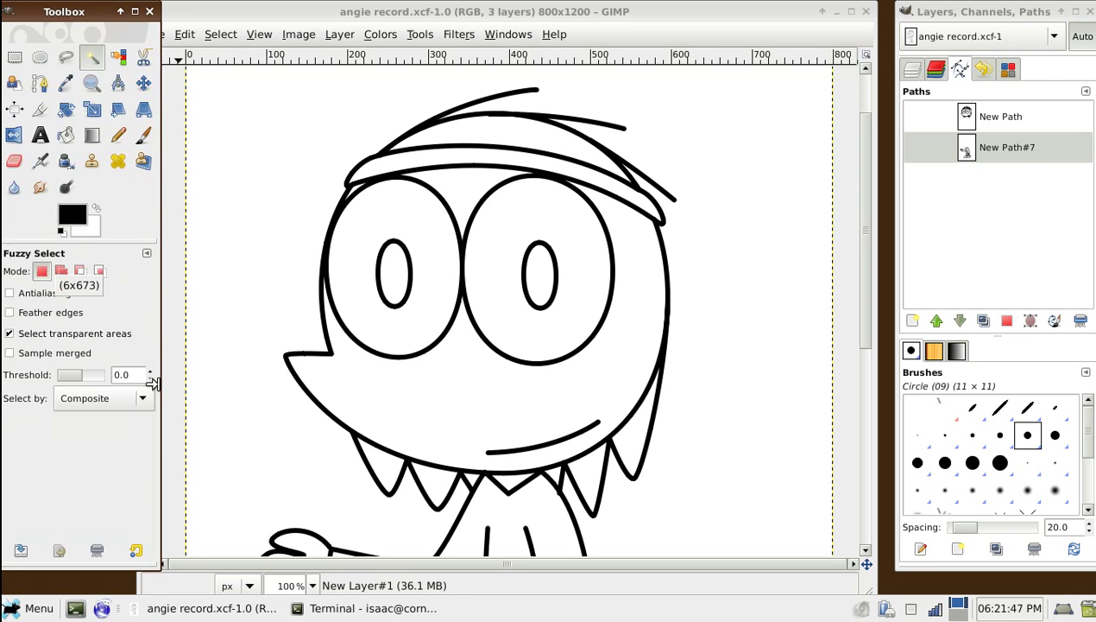
# On New Layer, select the face, then add the collar, tail and left hand areas
pyautogui.click(913, 69)
pyautogui.click(993, 214)
pyautogui.click(625, 285)
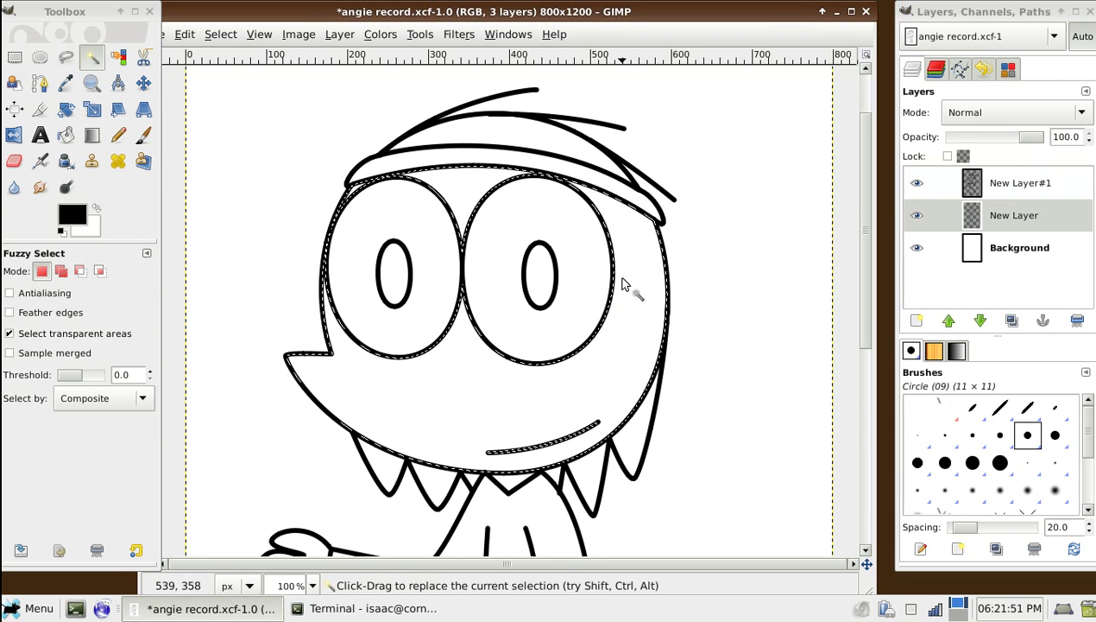
pyautogui.click(306, 585)
pyautogui.click(304, 525)
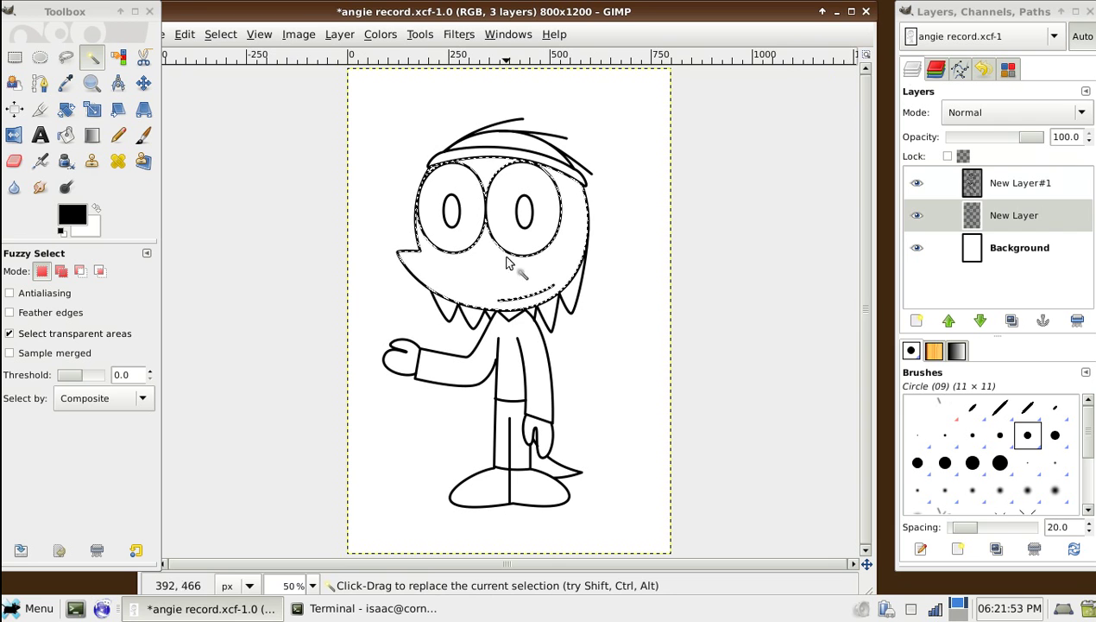
pyautogui.keyDown('shift'); pyautogui.click(501, 313); pyautogui.keyUp('shift')
pyautogui.keyDown('shift'); pyautogui.click(529, 450); pyautogui.keyUp('shift')
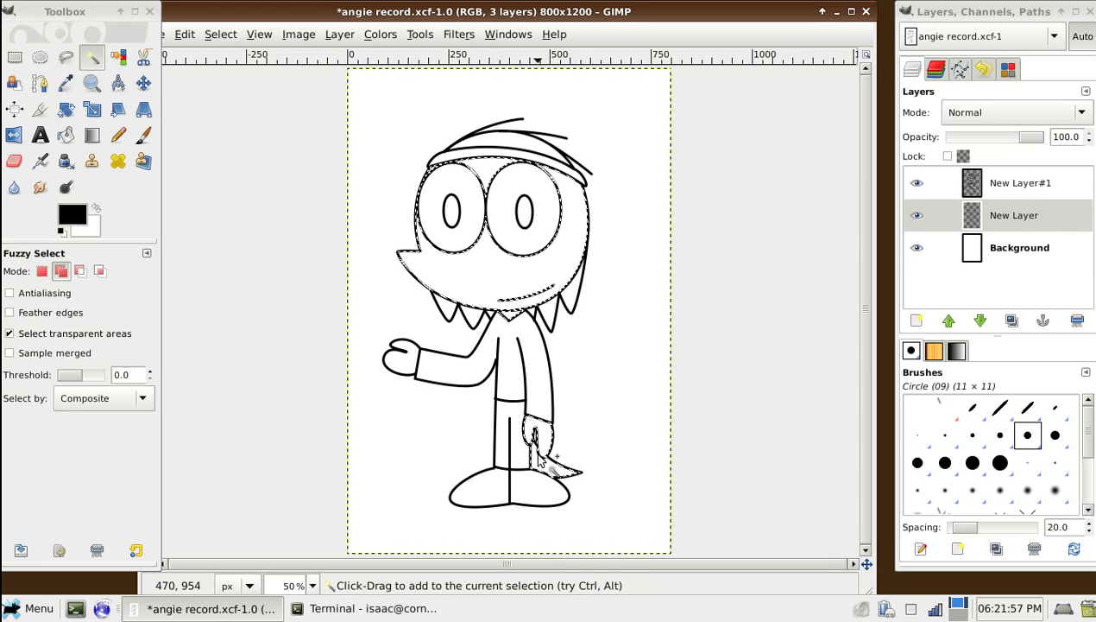
pyautogui.keyDown('shift'); pyautogui.click(404, 363); pyautogui.keyUp('shift')
pyautogui.click(185, 35)
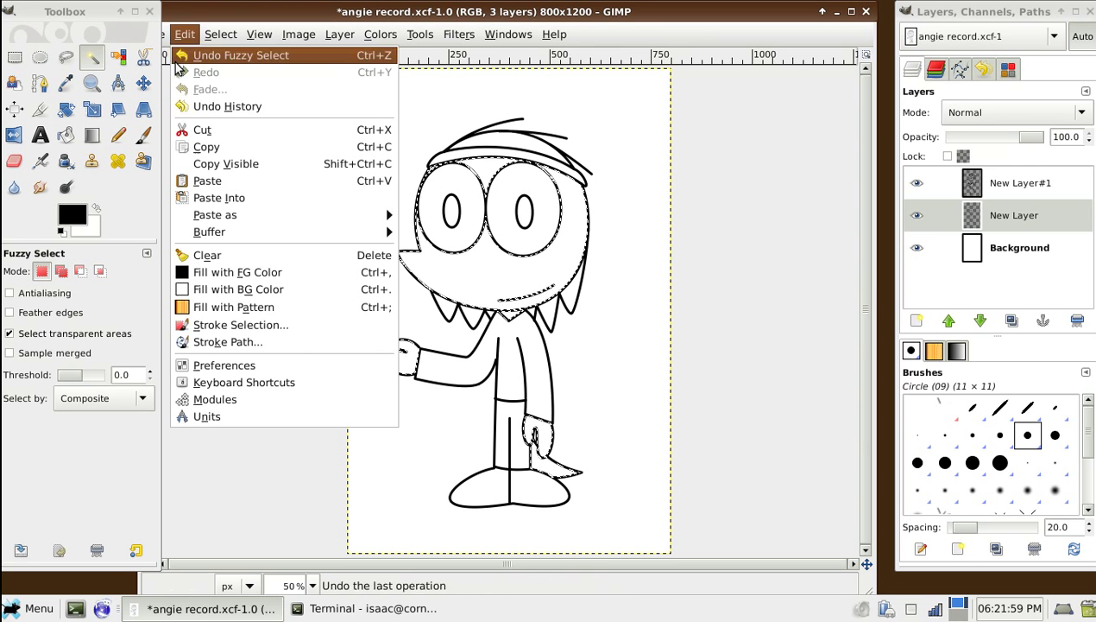
# Open the colors.png palette from the WinDesktop folder
pyautogui.click(177, 89)
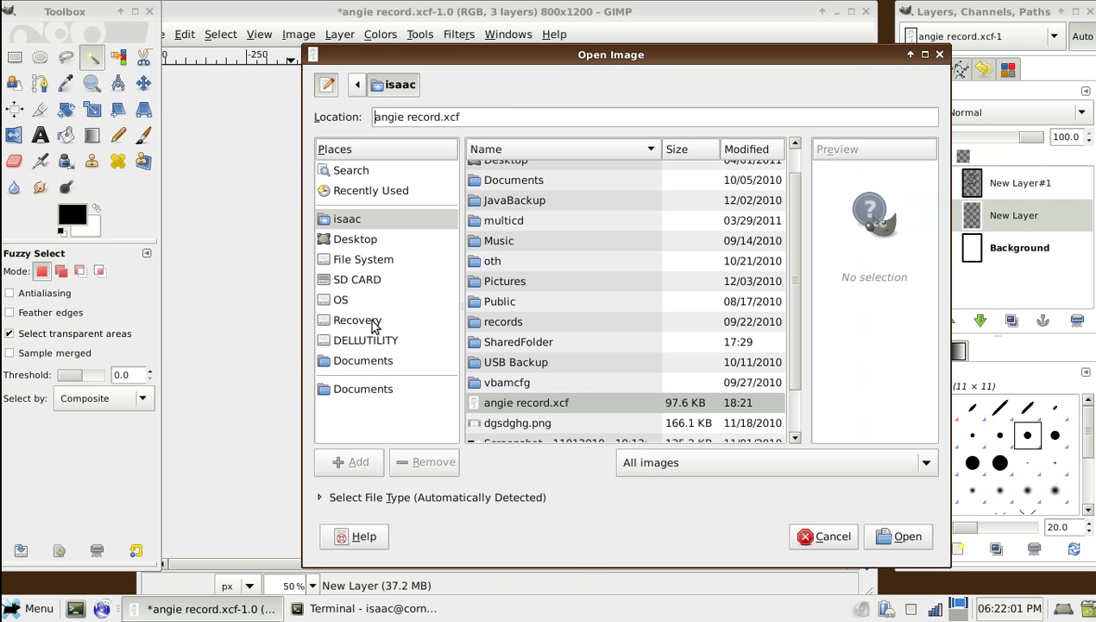
pyautogui.click(553, 183)
pyautogui.write('winde')
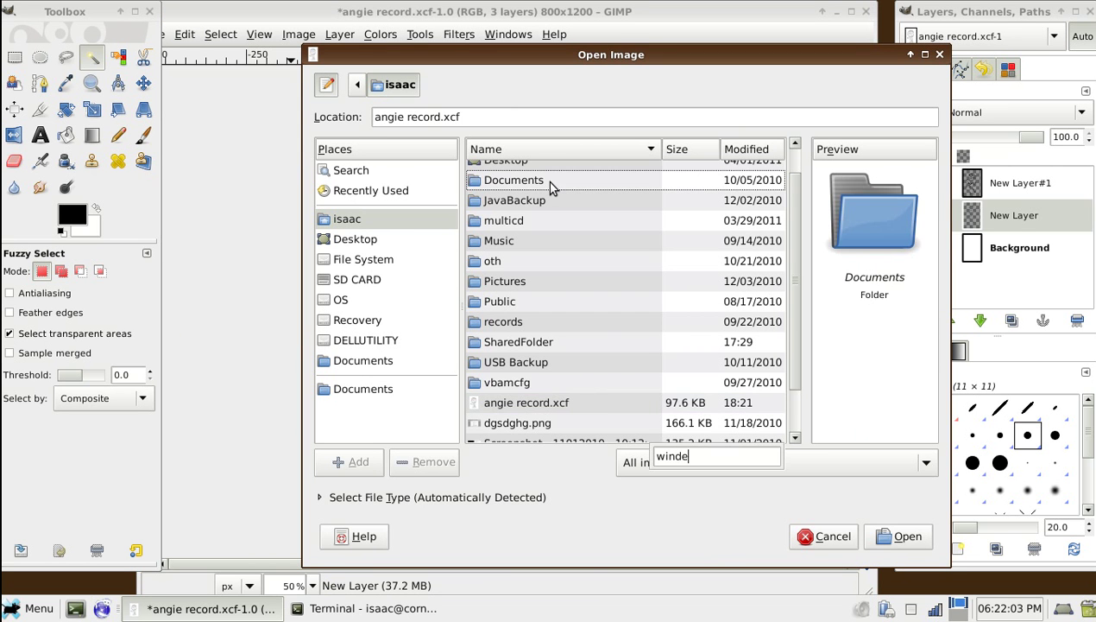
pyautogui.doubleClick(535, 164)
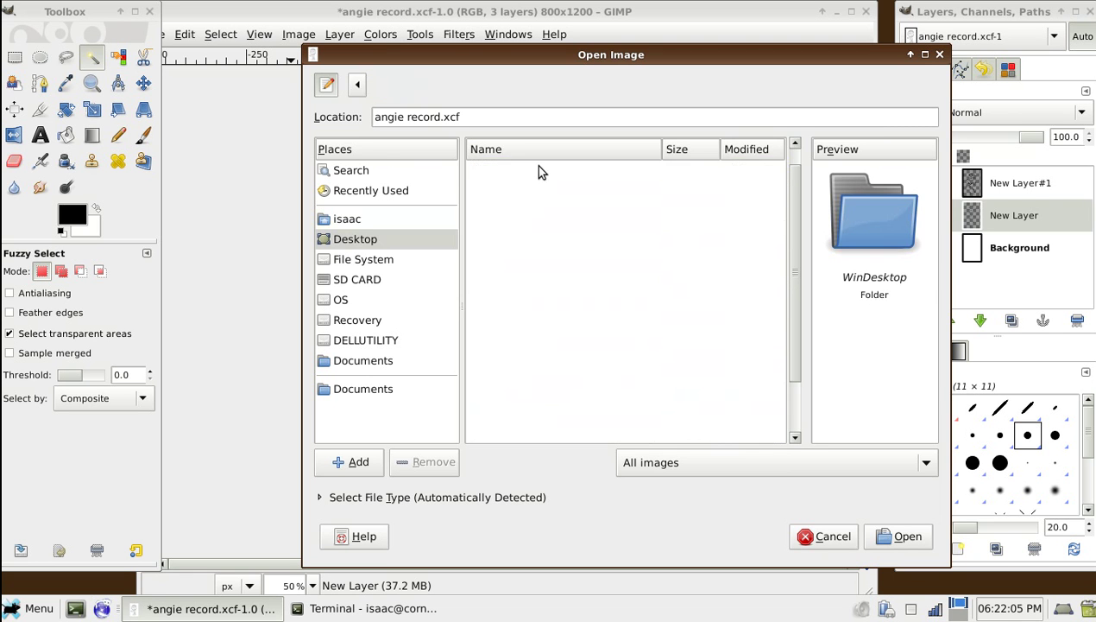
pyautogui.doubleClick(538, 167)
pyautogui.write('co')
pyautogui.press('Return')
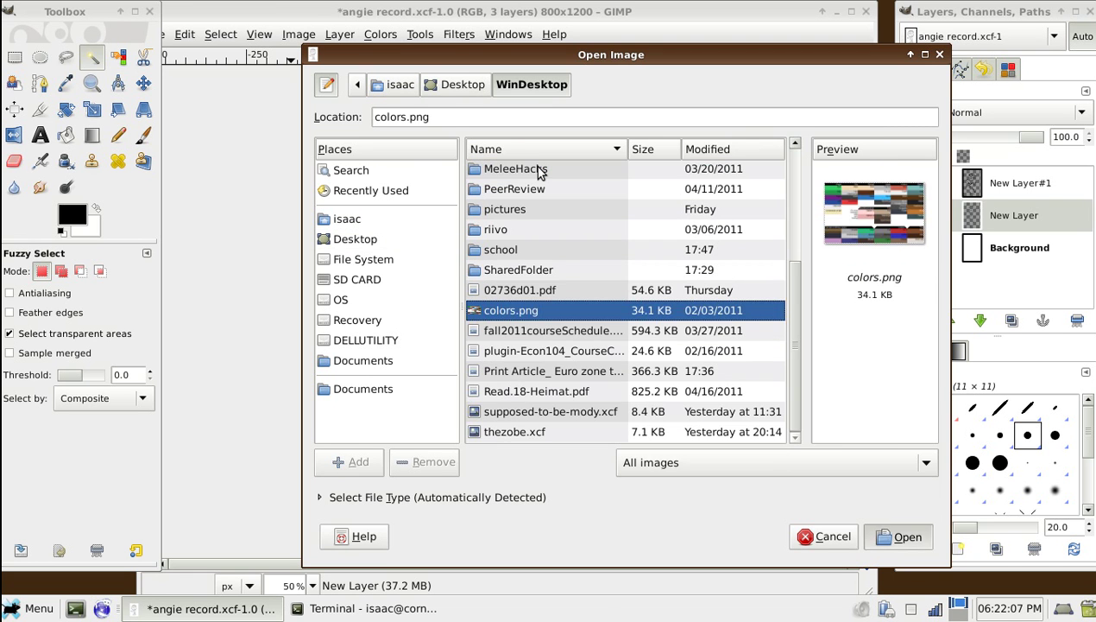
# Pick Angie's skin green from the palette and fill the selected areas with it
pyautogui.click(69, 83)
pyautogui.click(643, 88)
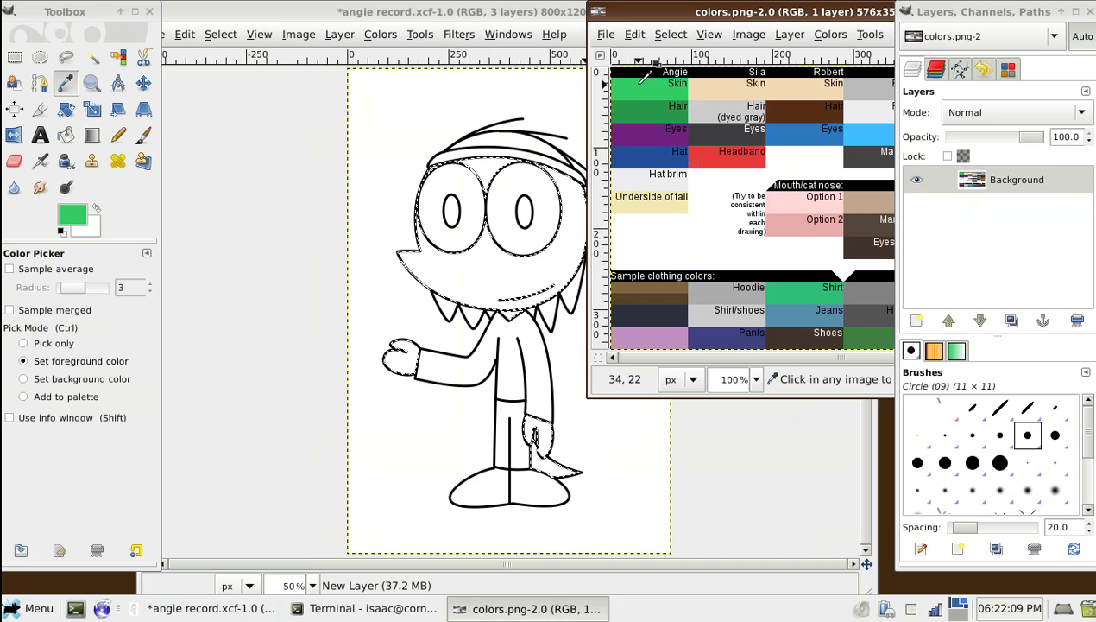
pyautogui.hotkey('alt', 'Tab')
pyautogui.hotkey('ctrl', ',')
# Pick Angie's darker hair green and fill the left and right hair strands with it
pyautogui.hotkey('alt', 'Tab')
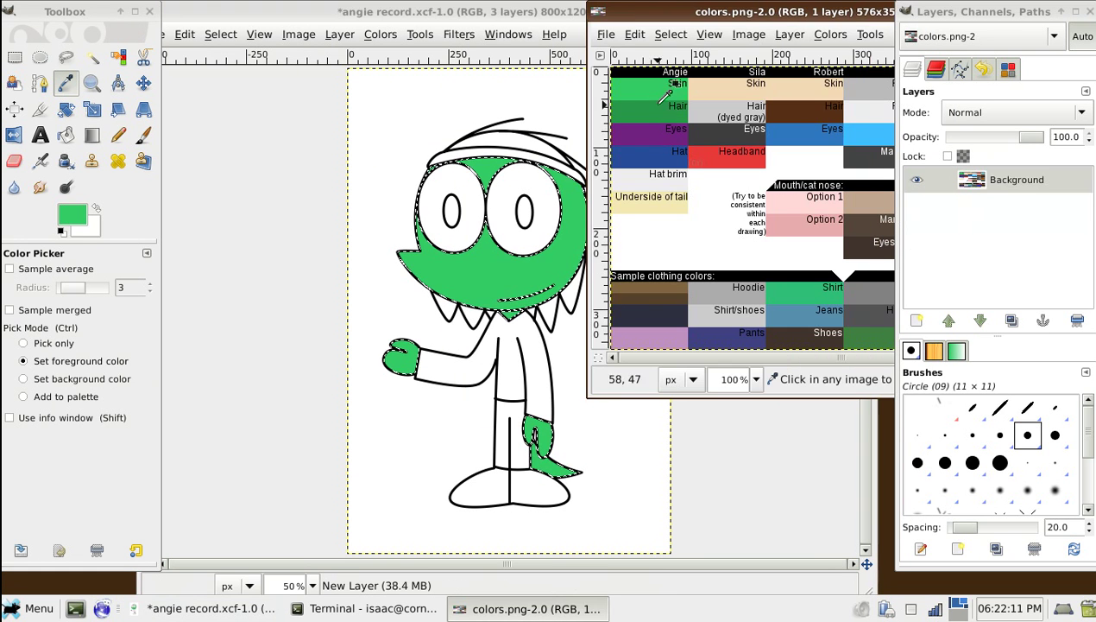
pyautogui.click(655, 121)
pyautogui.hotkey('alt', 'Tab')
pyautogui.click(92, 57)
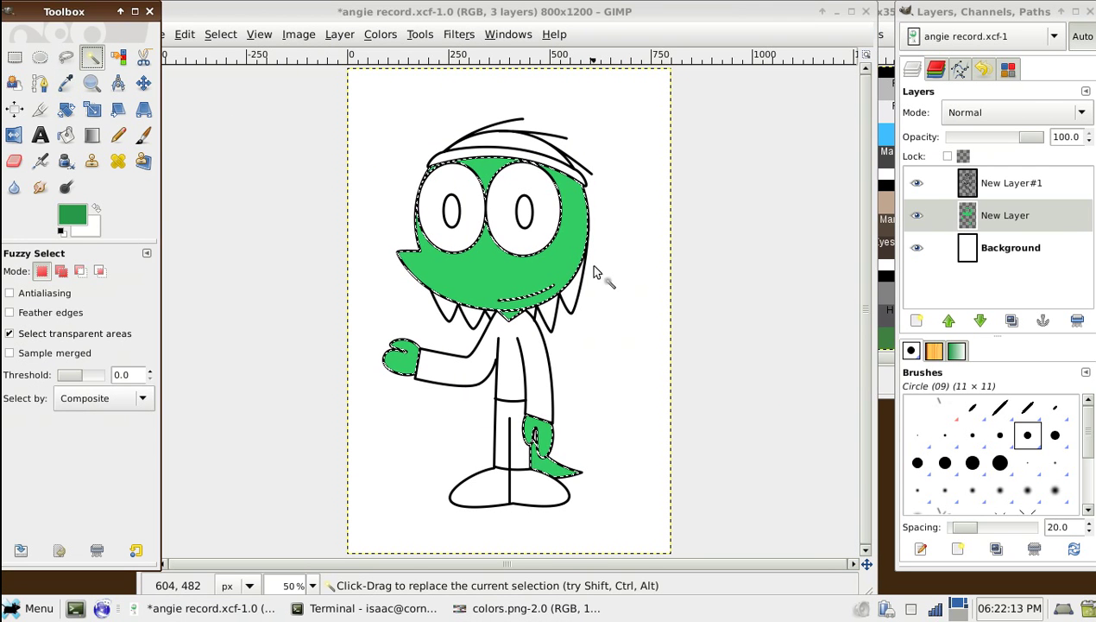
pyautogui.click(572, 298)
pyautogui.keyDown('shift'); pyautogui.click(541, 314); pyautogui.keyUp('shift')
pyautogui.hotkey('ctrl', 'z')
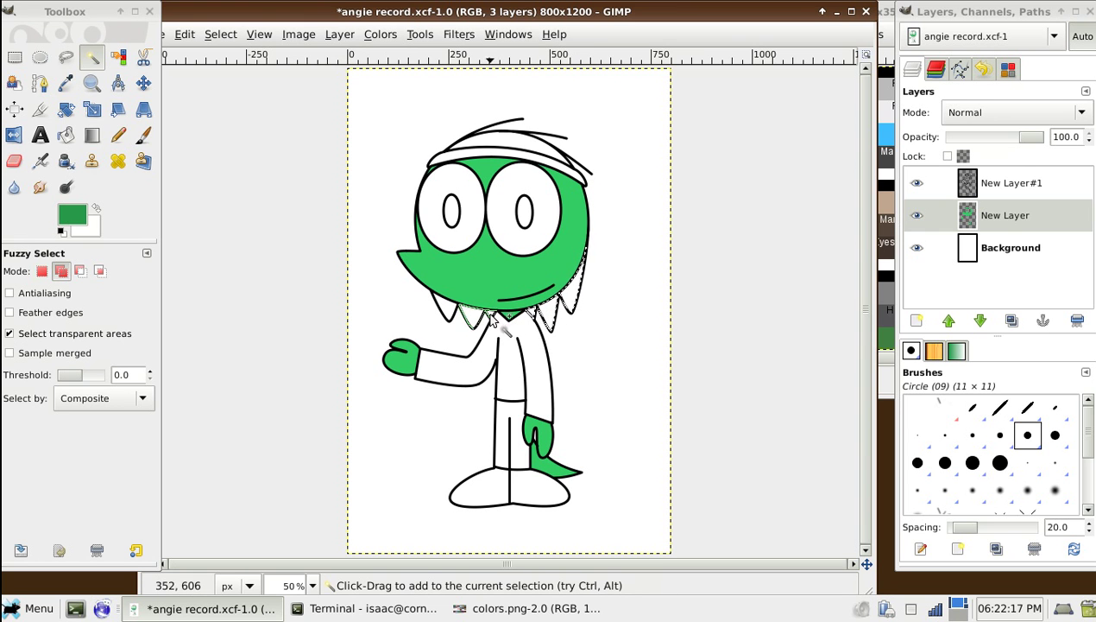
pyautogui.keyDown('shift'); pyautogui.click(456, 318); pyautogui.keyUp('shift')
pyautogui.hotkey('ctrl', ',')
# Hide the Background layer and fill both pupils with the purple Eyes colour
pyautogui.hotkey('alt', 'Tab')
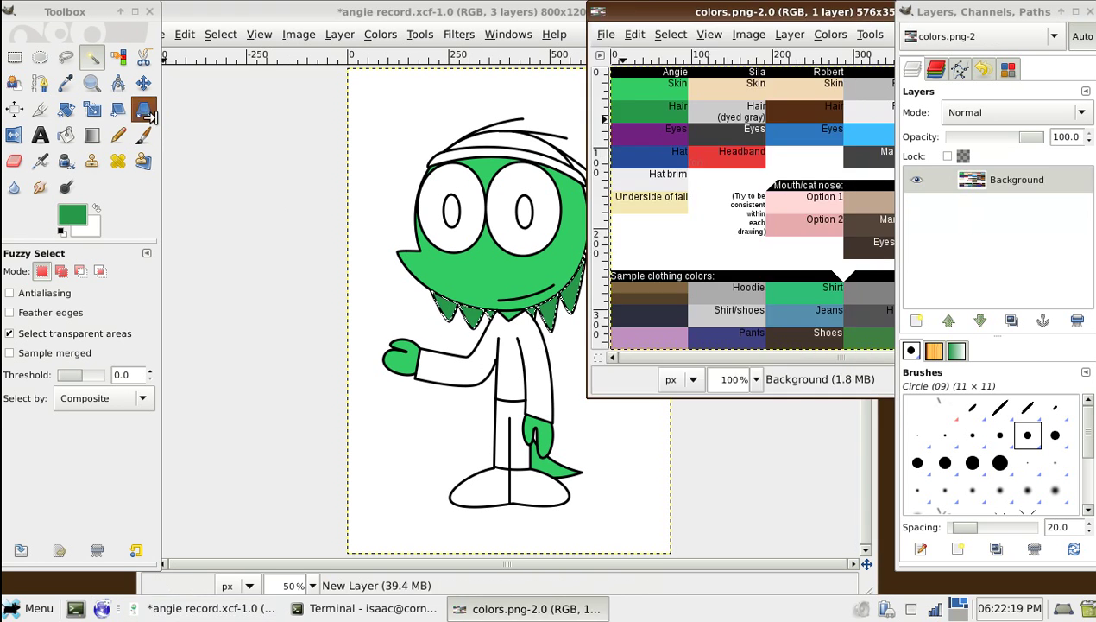
pyautogui.click(66, 83)
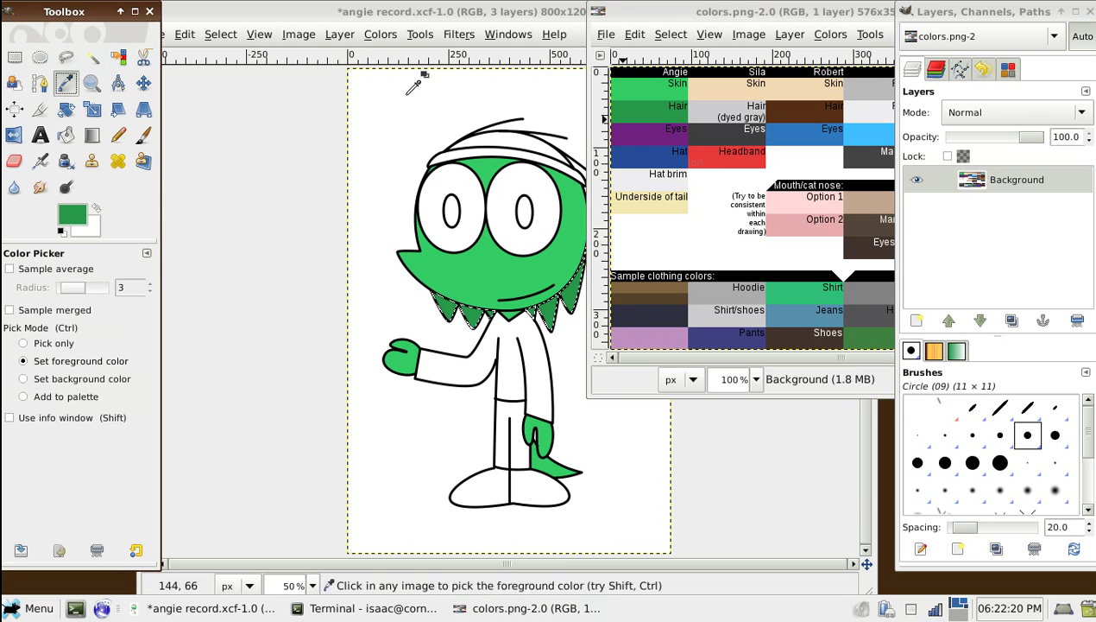
pyautogui.click(643, 129)
pyautogui.click(91, 57)
pyautogui.click(452, 211)
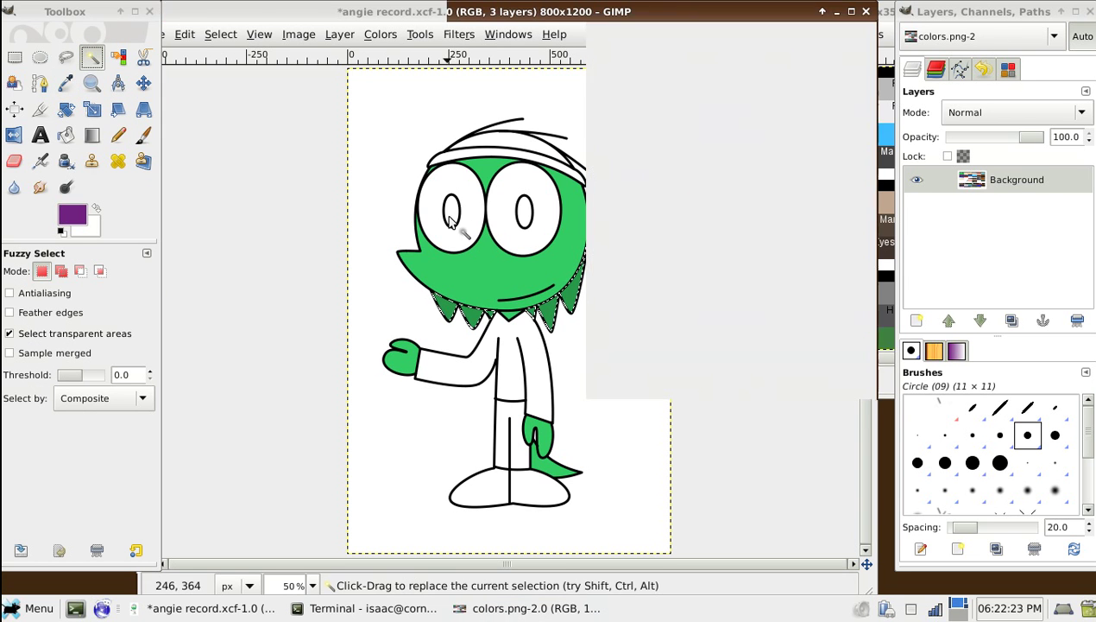
pyautogui.click(917, 248)
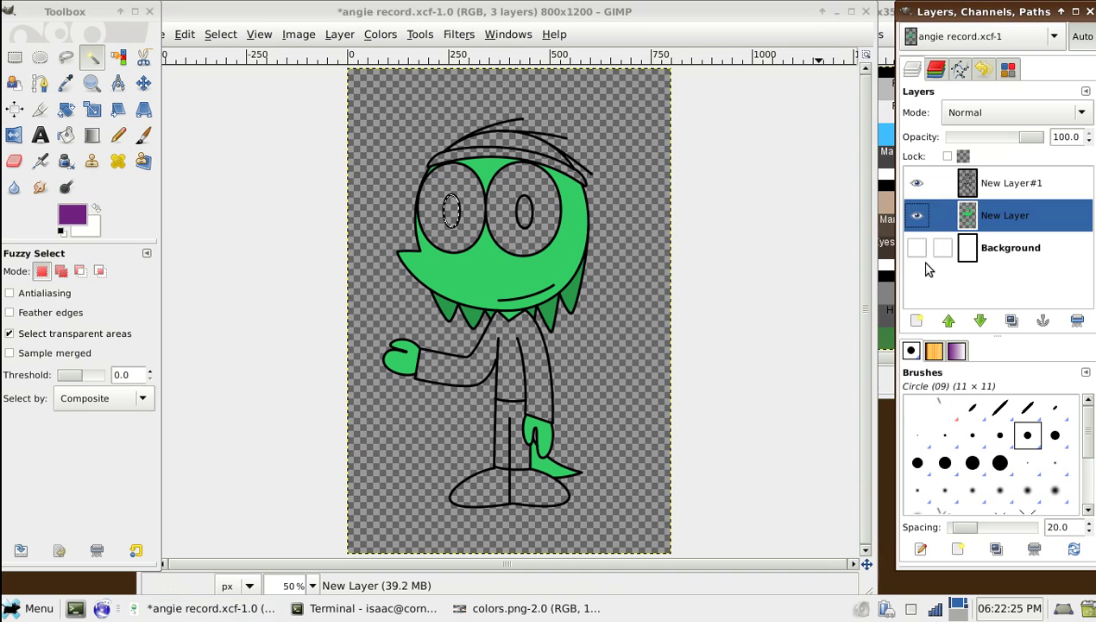
pyautogui.keyDown('shift'); pyautogui.click(528, 216); pyautogui.keyUp('shift')
pyautogui.hotkey('ctrl', ',')
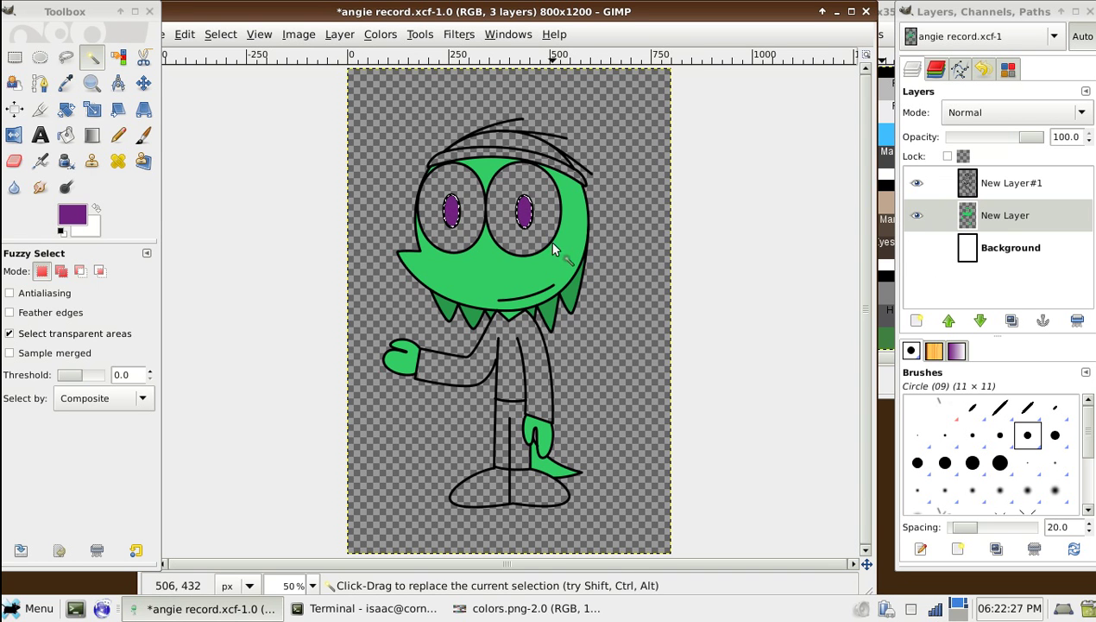
# Fill both eye whites with white
pyautogui.click(457, 244)
pyautogui.keyDown('shift'); pyautogui.click(524, 238); pyautogui.keyUp('shift')
pyautogui.hotkey('ctrl', '.')
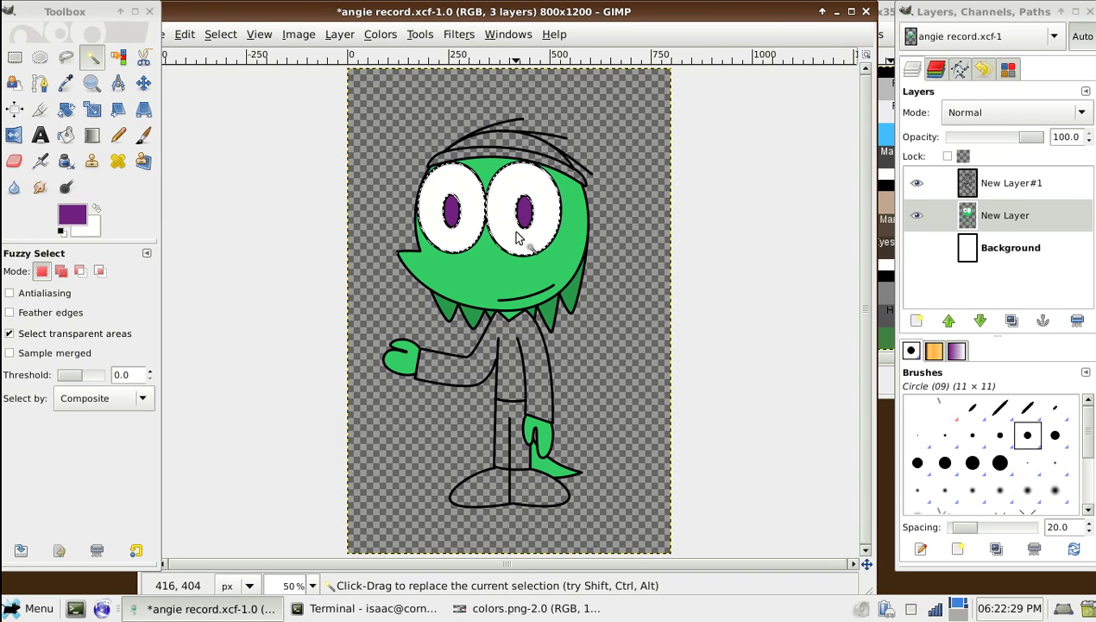
pyautogui.click(527, 608)
pyautogui.click(65, 83)
# Fill the hat band with the blue Hat colour from the palette
pyautogui.click(653, 149)
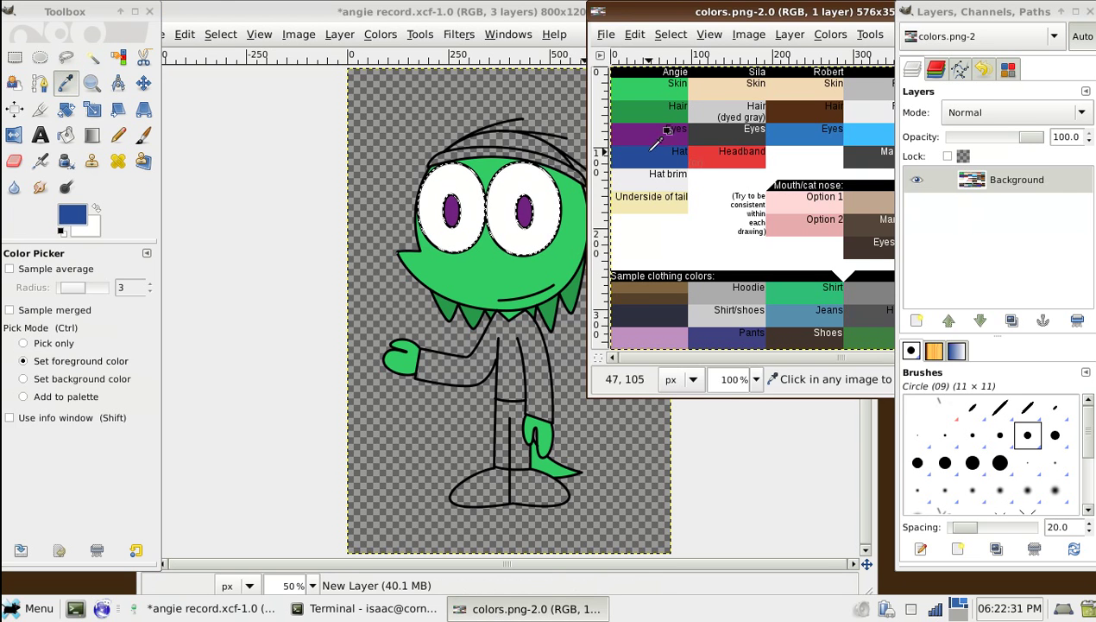
pyautogui.click(92, 57)
pyautogui.click(473, 145)
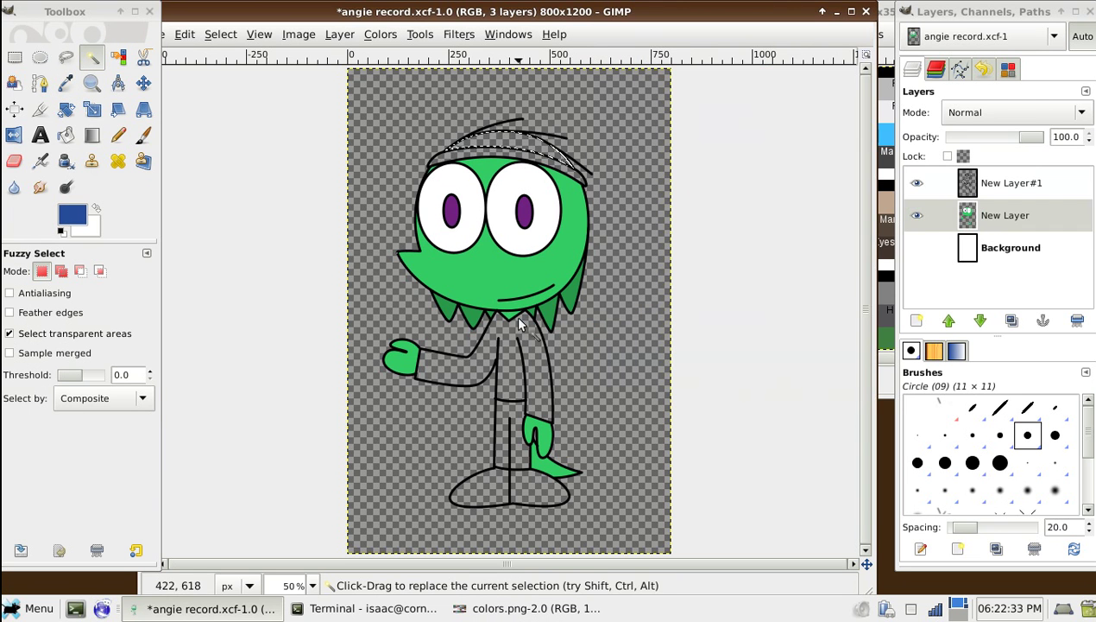
pyautogui.keyDown('shift'); pyautogui.click(512, 353); pyautogui.keyUp('shift')
pyautogui.hotkey('ctrl', 'z')
pyautogui.hotkey('ctrl', ',')
# Fill the hat brim with white picked from the palette image
pyautogui.keyDown('shift'); pyautogui.click(509, 393); pyautogui.keyUp('shift')
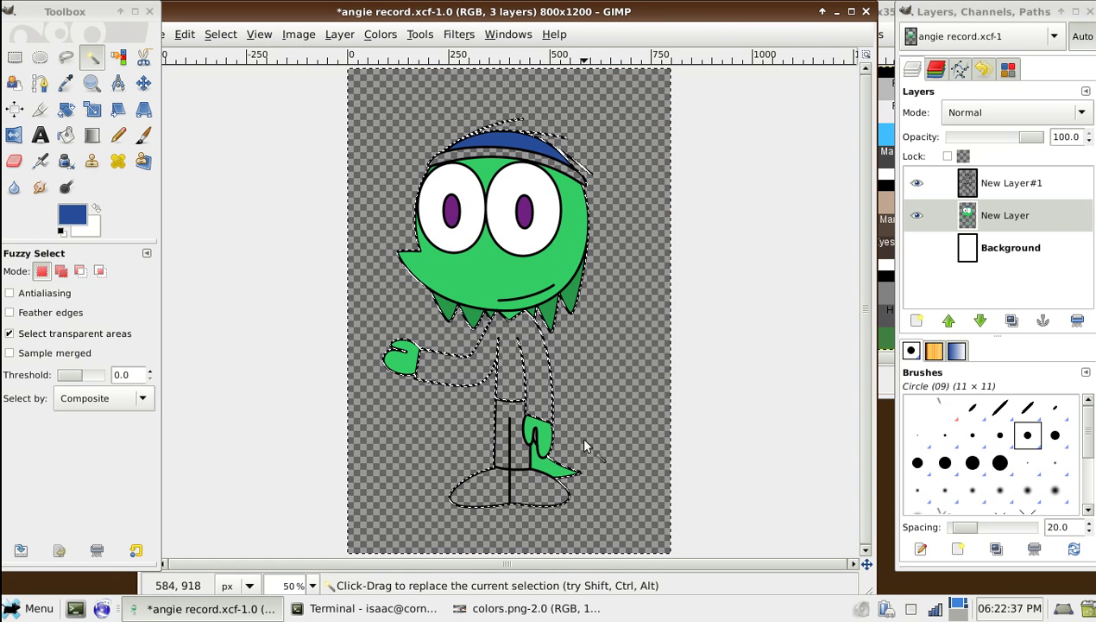
pyautogui.hotkey('ctrl', 'z')
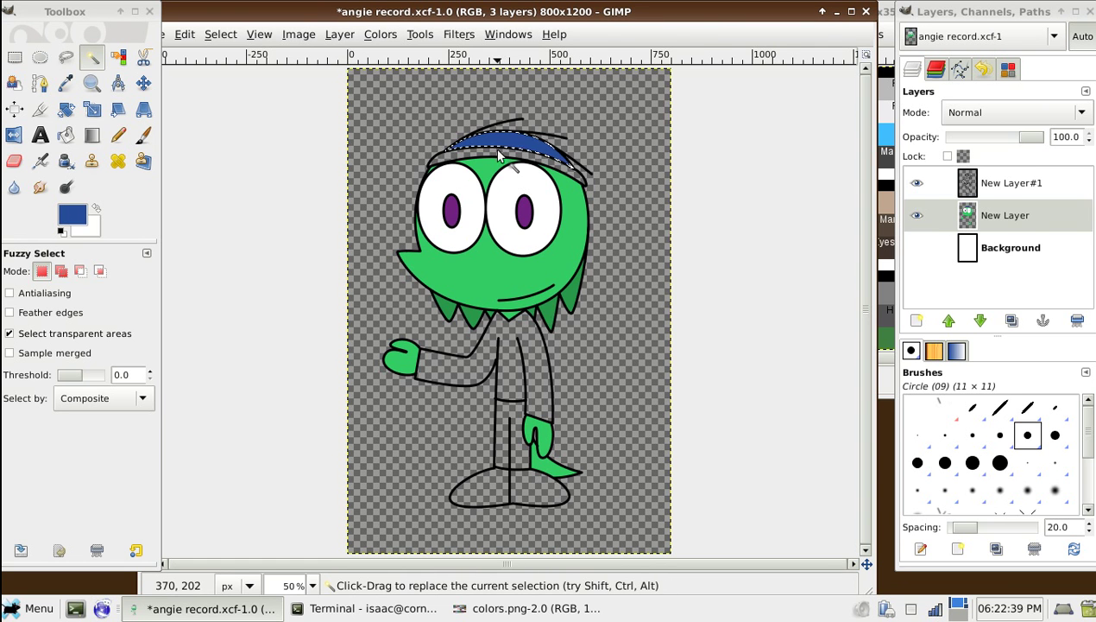
pyautogui.hotkey('alt', 'Tab')
pyautogui.click(65, 82)
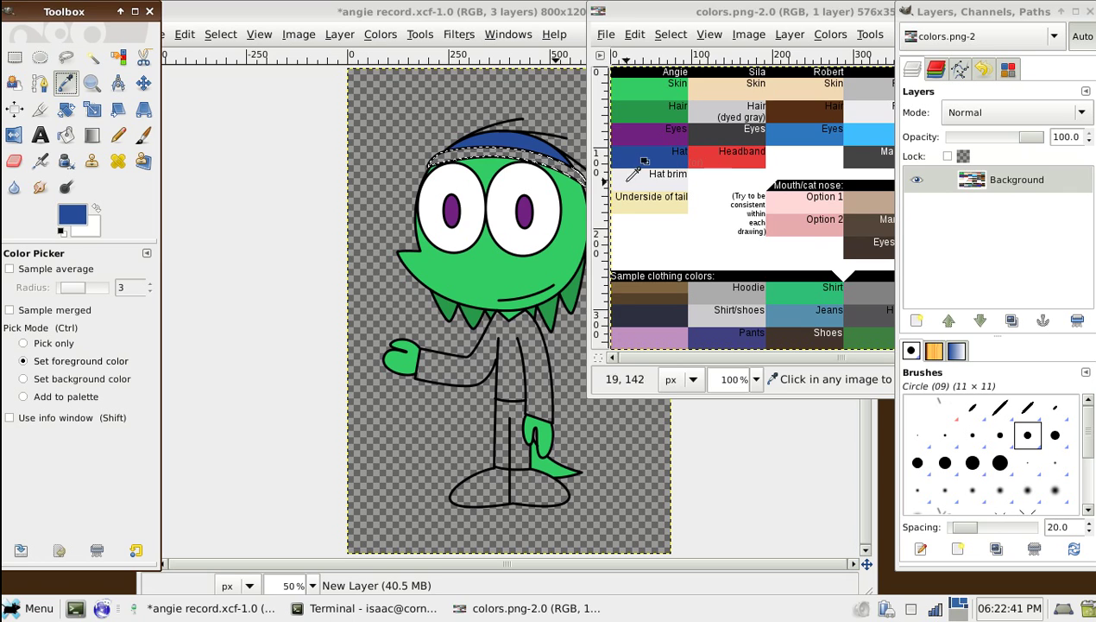
pyautogui.click(644, 160)
pyautogui.hotkey('alt', 'Tab')
pyautogui.hotkey('ctrl', ',')
# Clear the selection, reset colours to black and white, and save the drawing
pyautogui.click(220, 34)
pyautogui.click(227, 74)
pyautogui.click(61, 230)
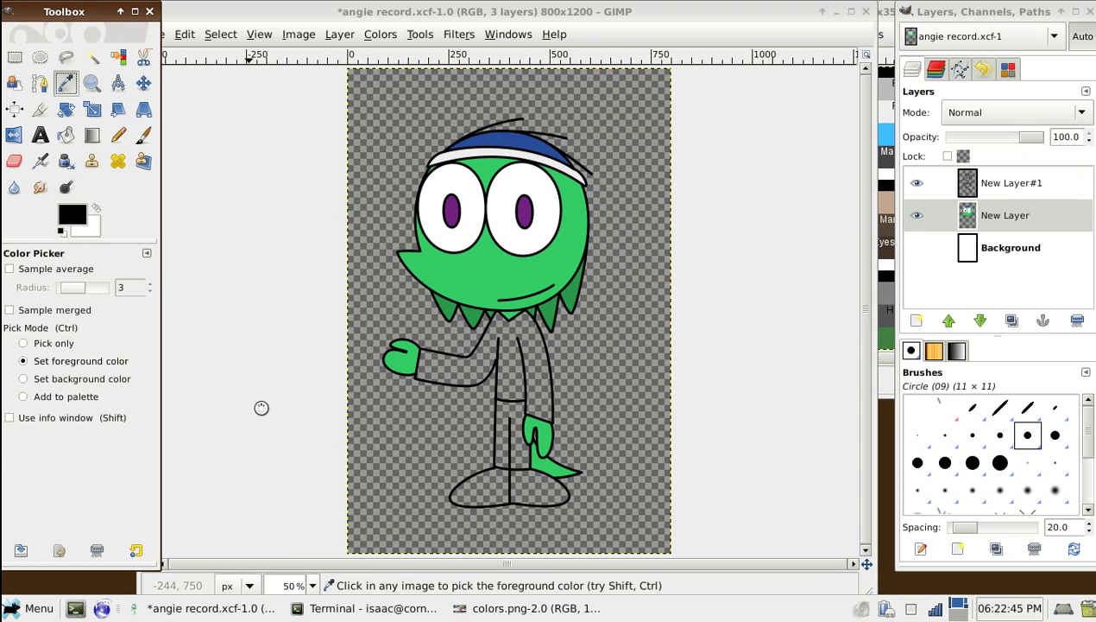
pyautogui.hotkey('ctrl', 's')
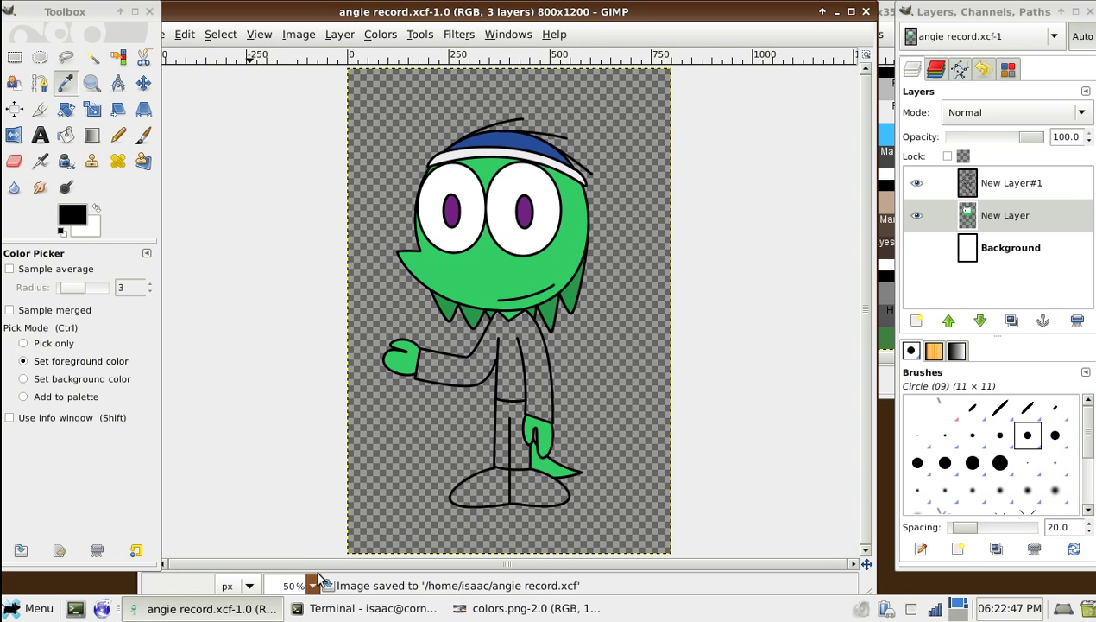
# At 100% zoom with New Layer#1 hidden, touch up a gap near the torso using a Circle (01) pencil
pyautogui.click(312, 585)
pyautogui.click(294, 480)
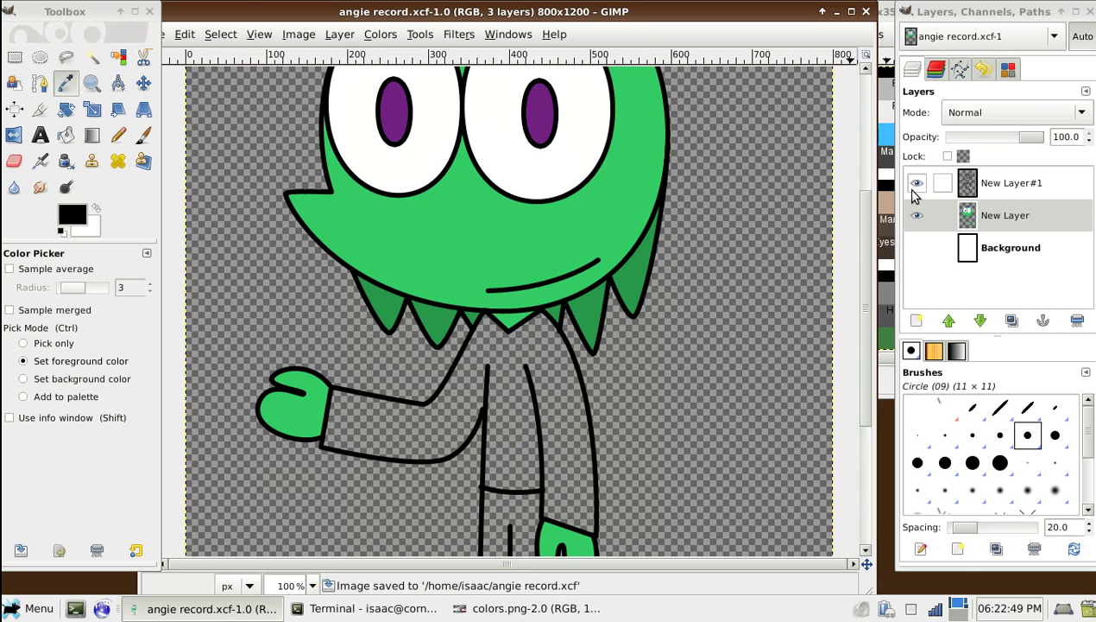
pyautogui.click(916, 184)
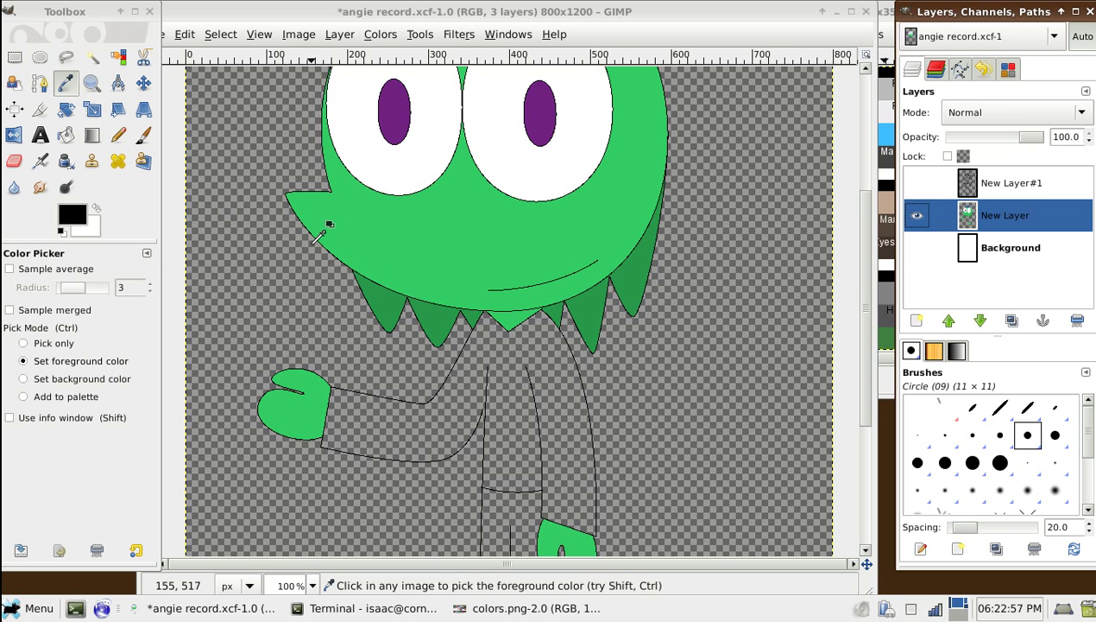
pyautogui.click(119, 135)
pyautogui.click(53, 324)
pyautogui.click(56, 370)
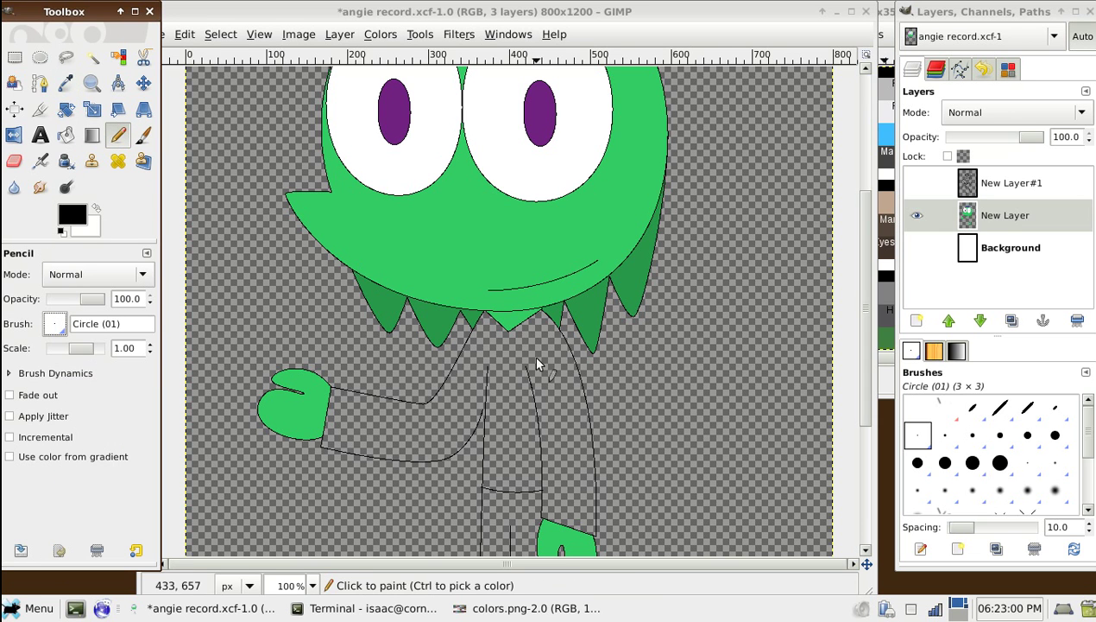
pyautogui.click(483, 410)
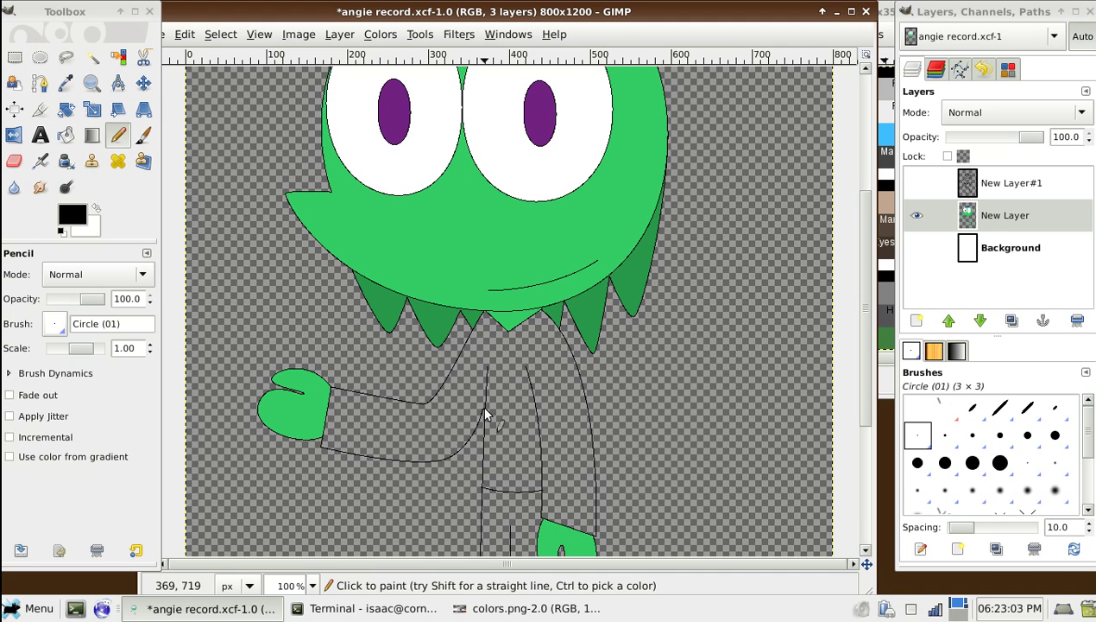
# Show the New Layer#1 outlines again and zoom out to the whole character
pyautogui.click(93, 56)
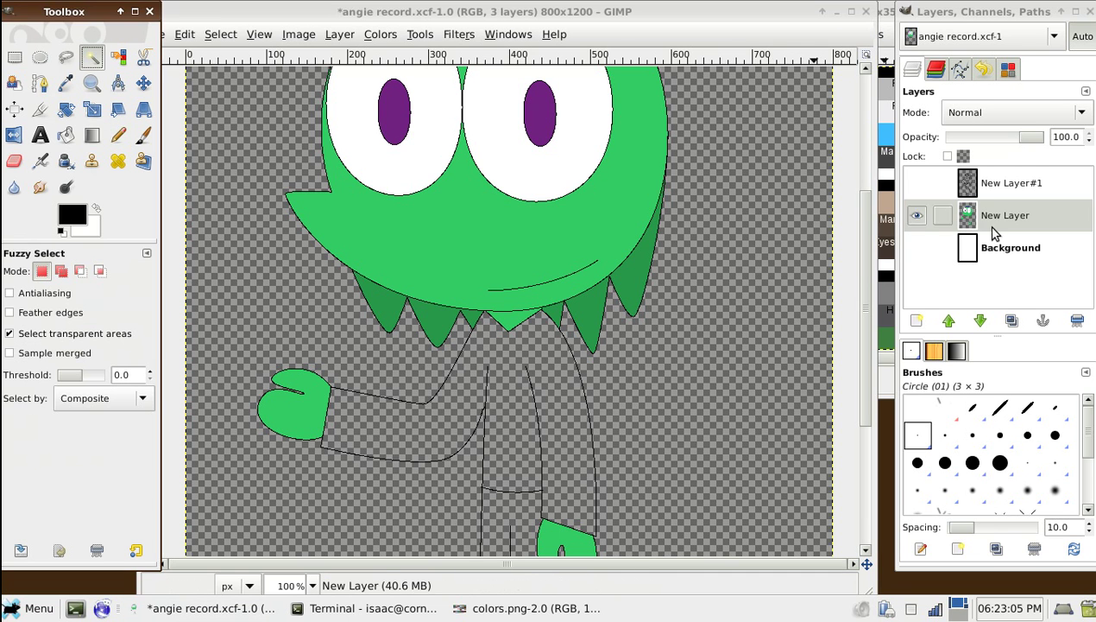
pyautogui.click(918, 184)
pyautogui.click(304, 585)
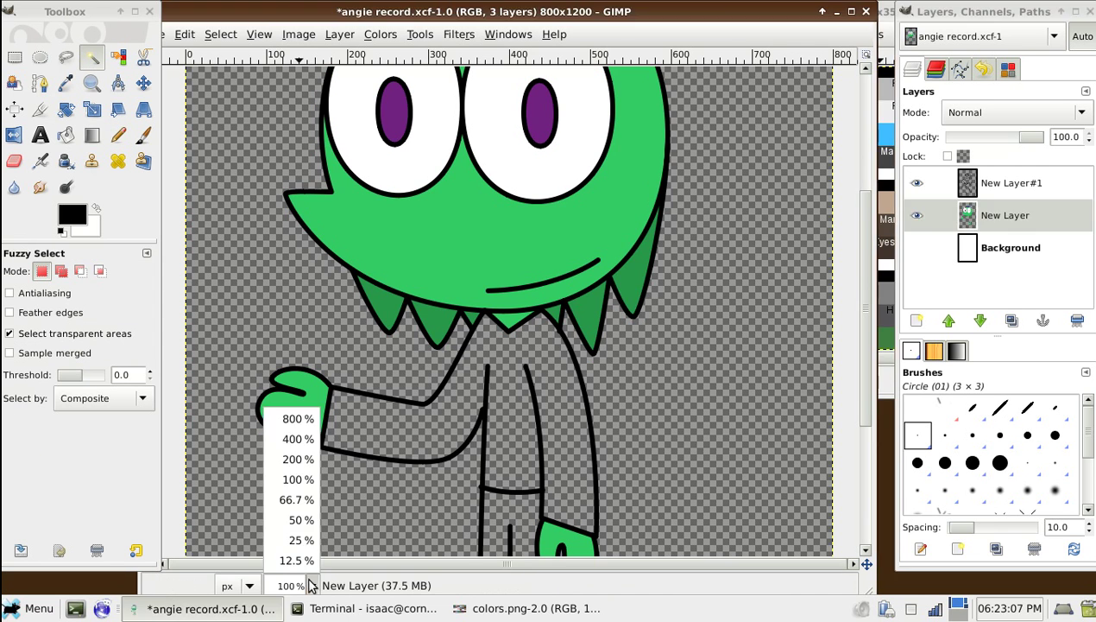
pyautogui.click(307, 523)
# Fill the shirt with blue picked from the palette
pyautogui.click(534, 388)
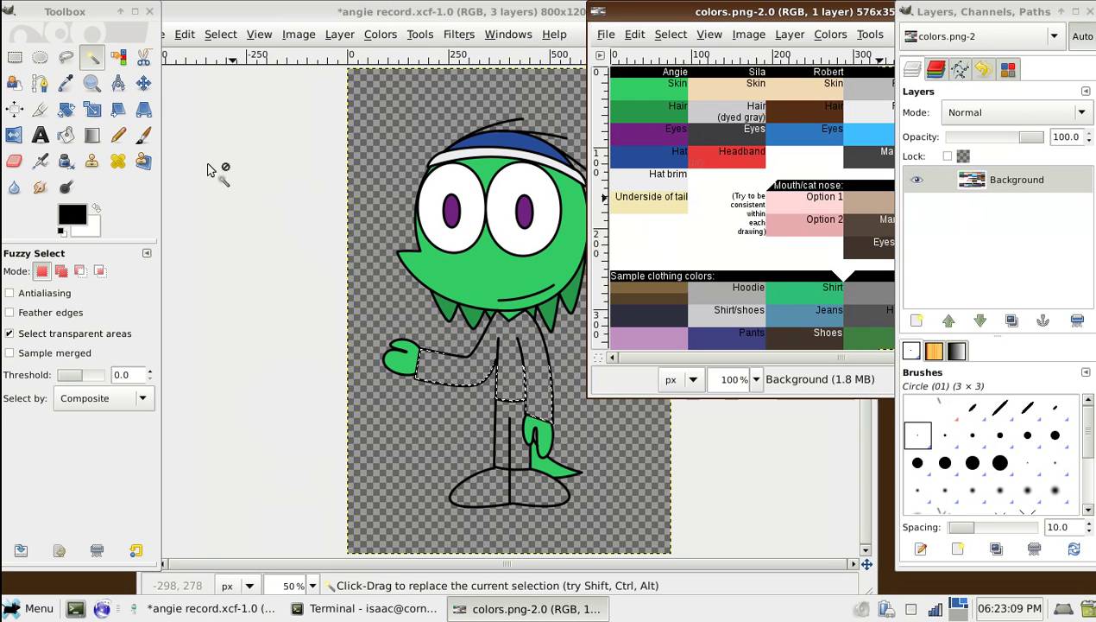
pyautogui.click(66, 82)
pyautogui.click(632, 180)
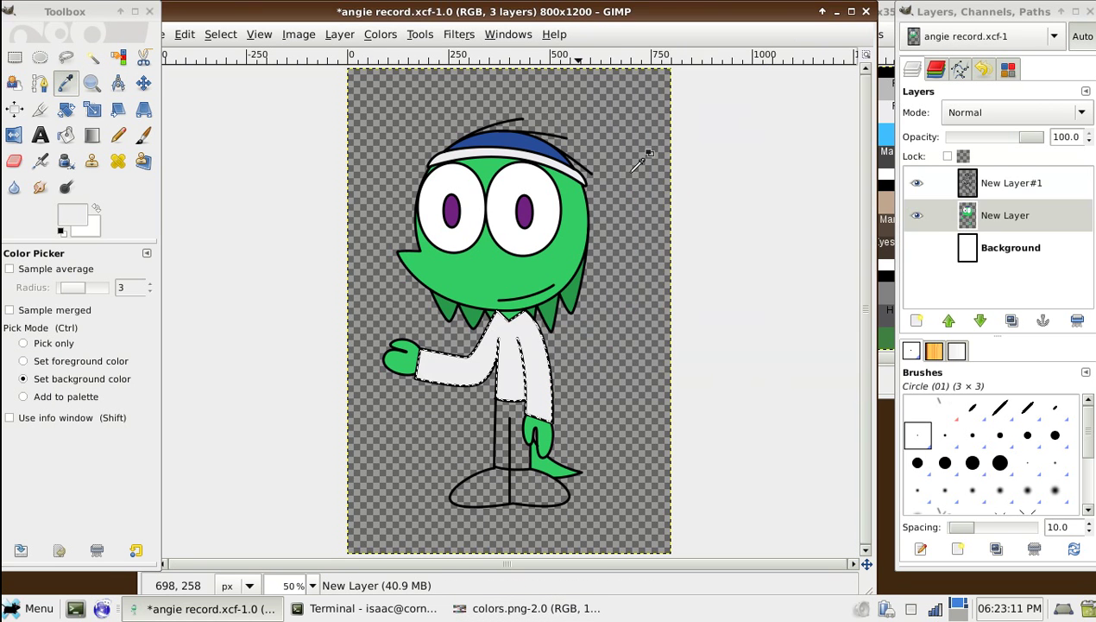
pyautogui.hotkey('ctrl', ',')
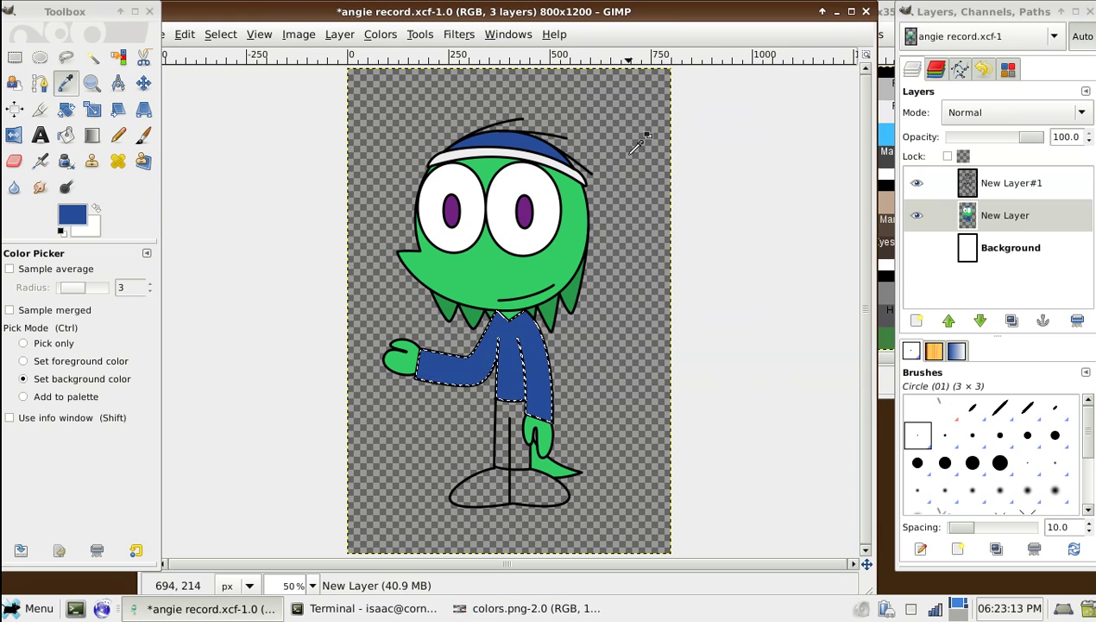
# Fill the lower leg with a pale colour from the palette
pyautogui.click(92, 57)
pyautogui.click(479, 337)
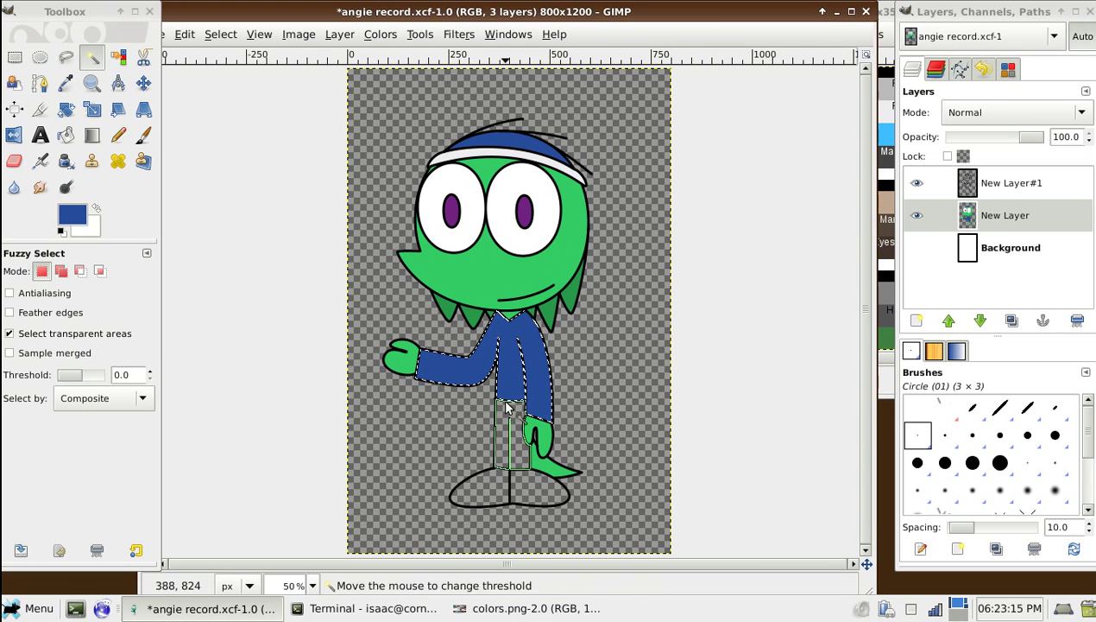
pyautogui.click(66, 83)
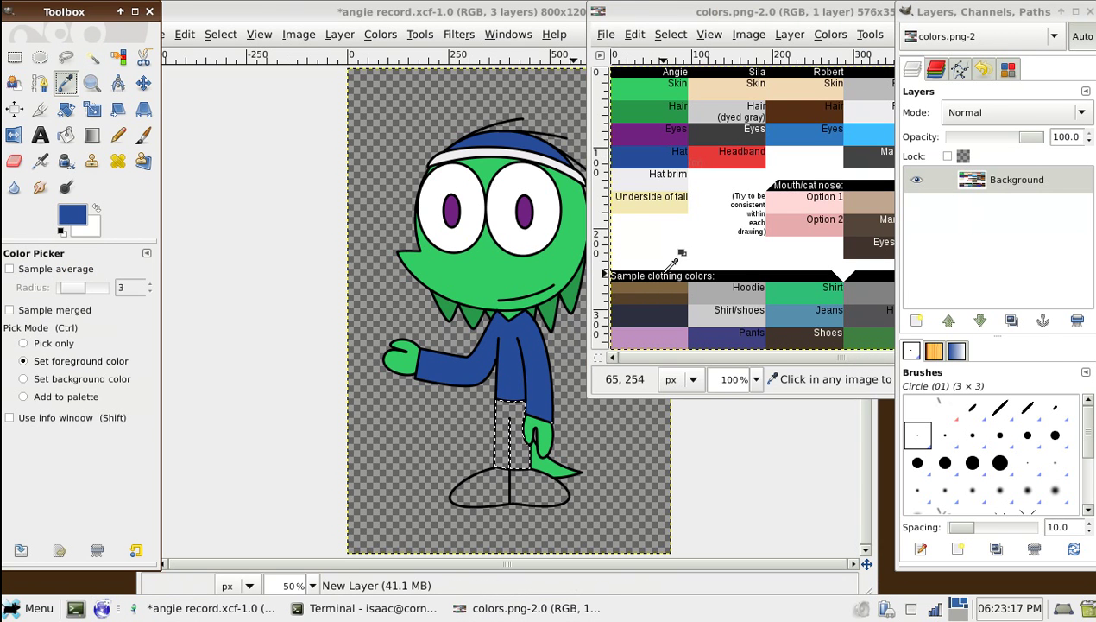
pyautogui.click(837, 159)
pyautogui.click(660, 129)
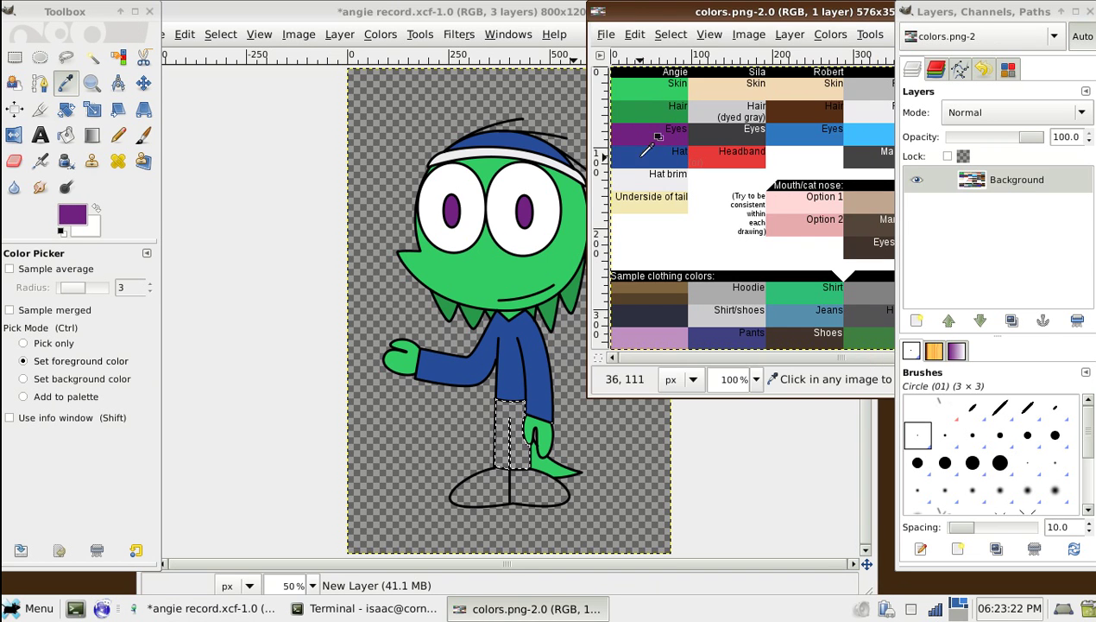
pyautogui.click(645, 164)
pyautogui.hotkey('alt', 'Tab')
pyautogui.hotkey('ctrl', ',')
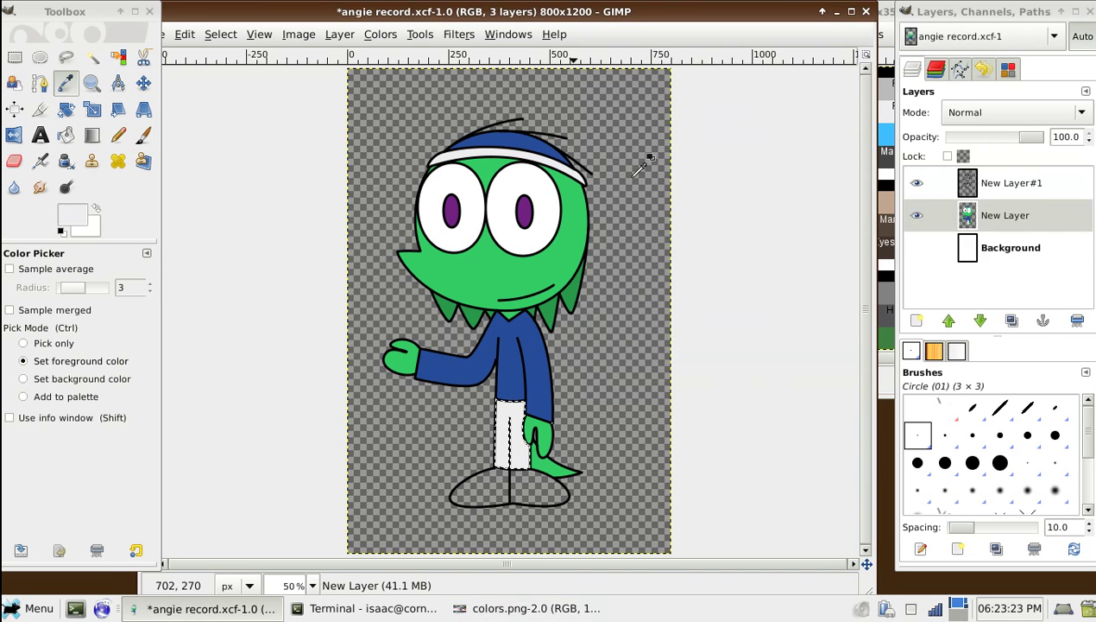
# Fill both shoes dark navy, clear the selection, and show the white Background layer
pyautogui.click(92, 56)
pyautogui.click(455, 489)
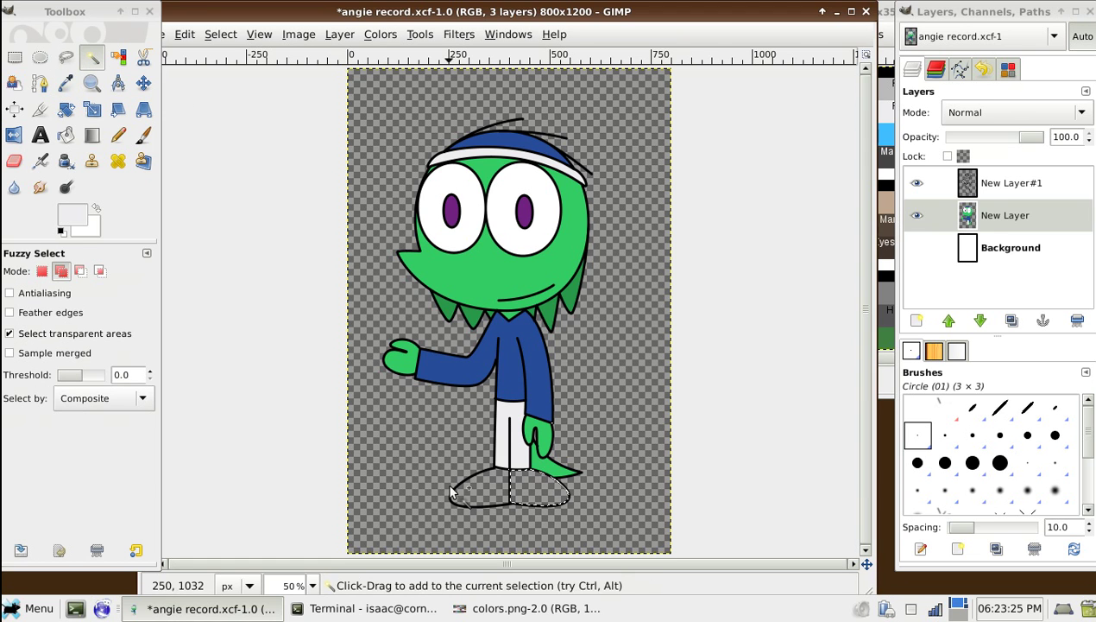
pyautogui.hotkey('alt', 'Tab')
pyautogui.press('o')
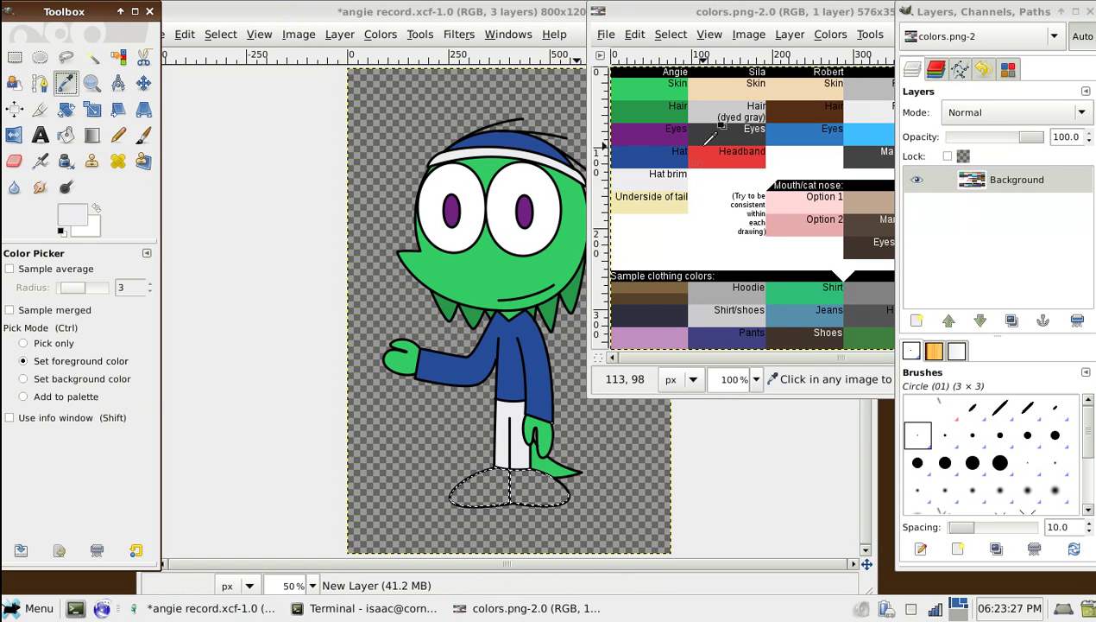
pyautogui.click(661, 308)
pyautogui.hotkey('alt', 'Tab')
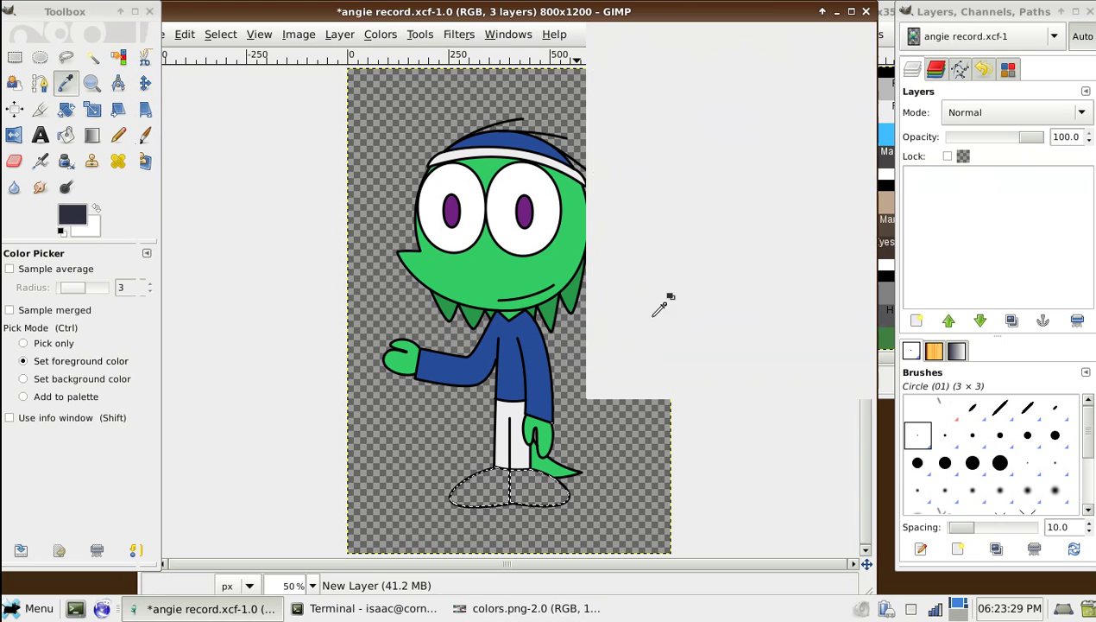
pyautogui.hotkey('ctrl', ',')
pyautogui.click(217, 38)
pyautogui.click(228, 70)
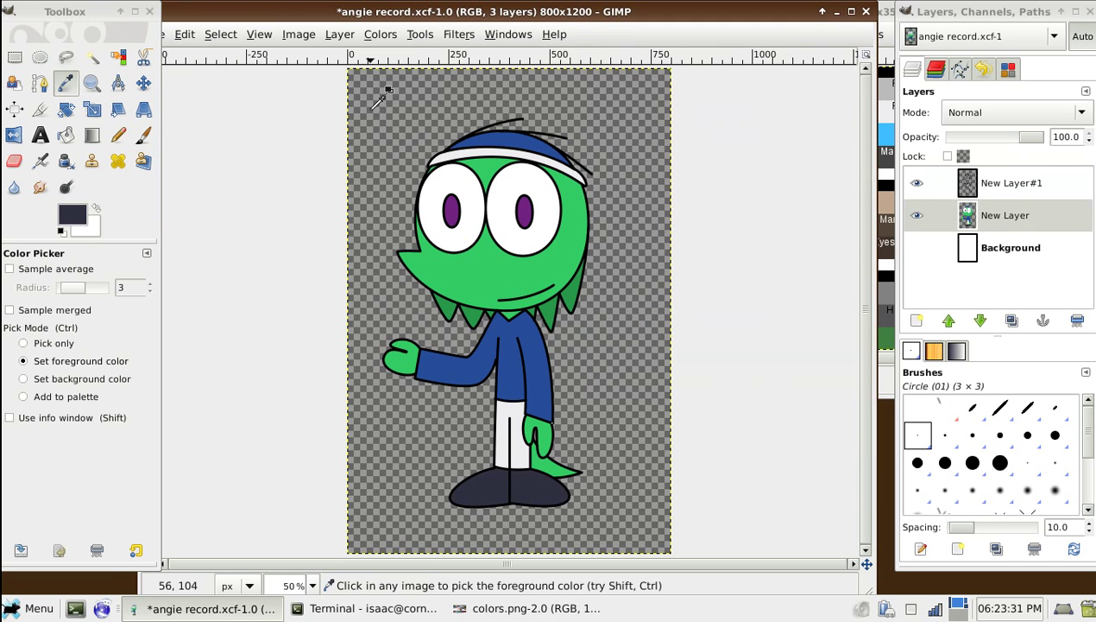
pyautogui.click(917, 247)
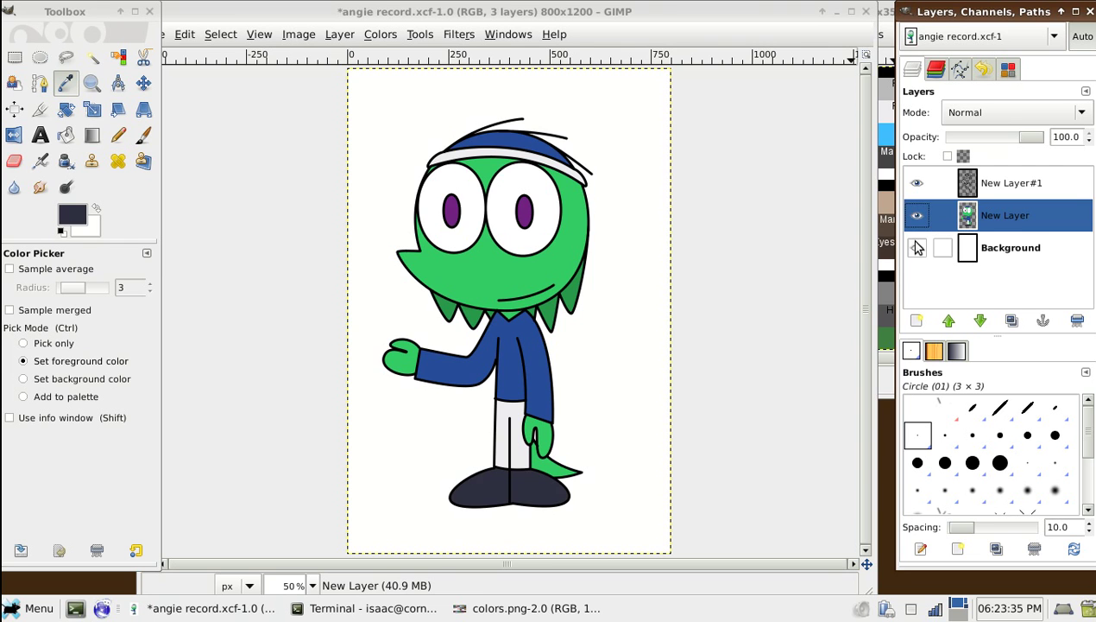
# Hide and delete the Background layer
pyautogui.click(916, 248)
pyautogui.click(1009, 250)
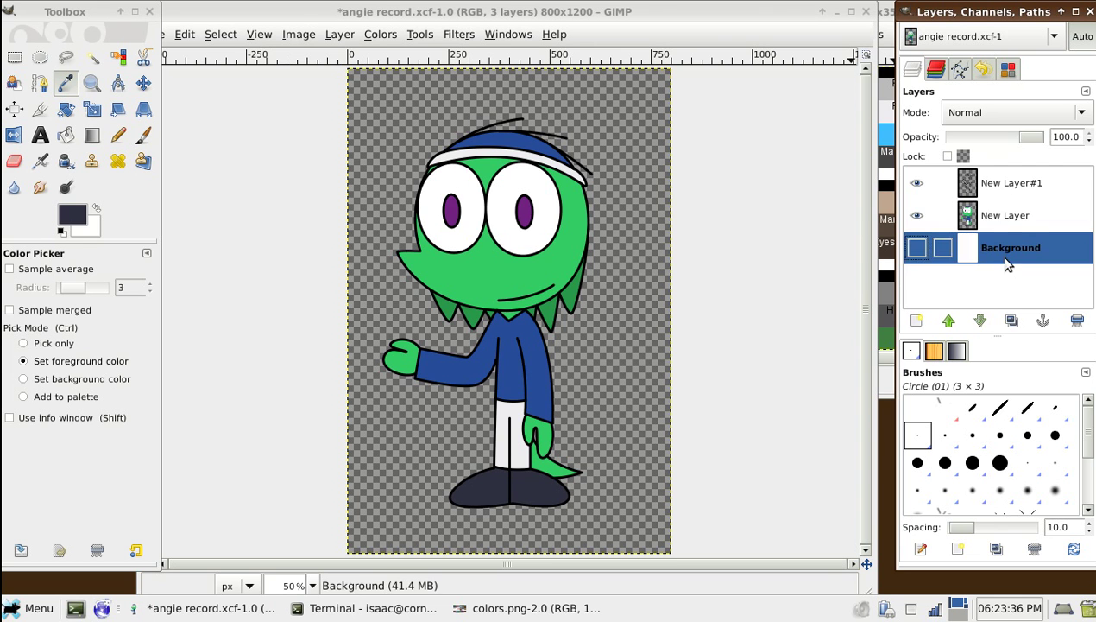
pyautogui.click(1076, 321)
# Fill the trousers with light grey bfbfbf and clear the selection
pyautogui.click(92, 57)
pyautogui.click(510, 432)
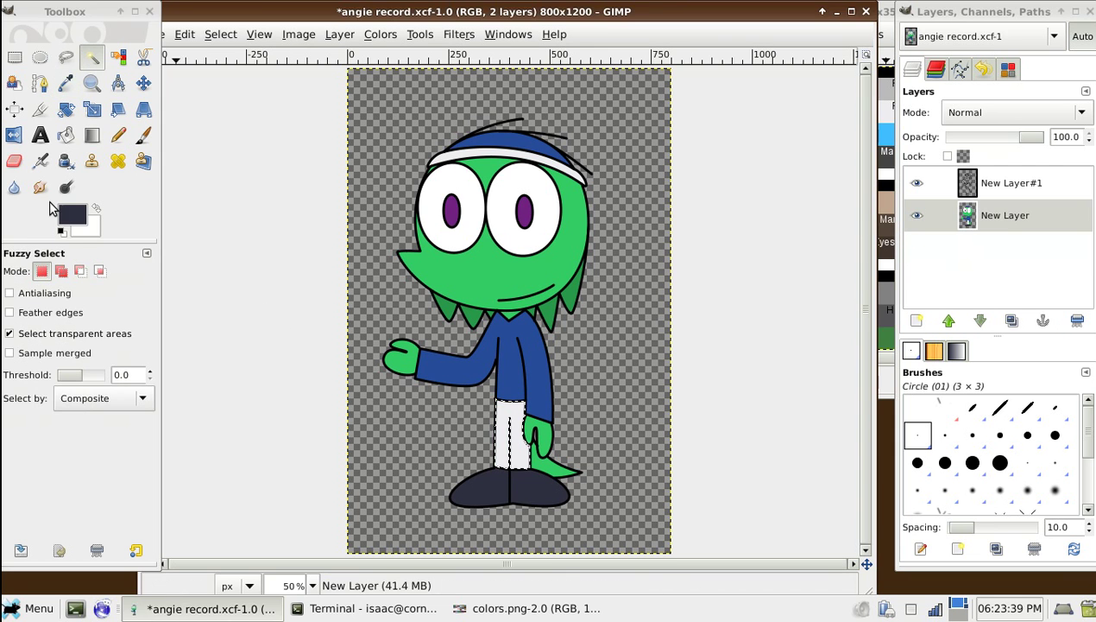
pyautogui.click(83, 220)
pyautogui.click(644, 290)
pyautogui.click(695, 354)
pyautogui.hotkey('ctrl', ',')
pyautogui.click(220, 33)
pyautogui.click(249, 76)
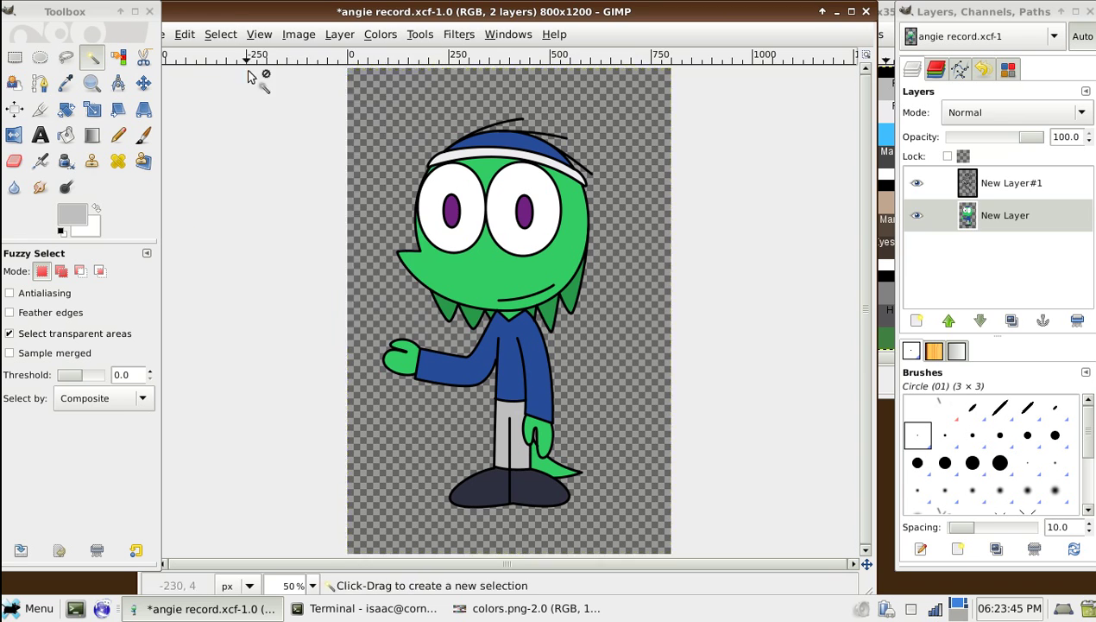
# Autocrop the image to 521x966 and save it as angie record.xcf
pyautogui.click(992, 183)
pyautogui.click(299, 34)
pyautogui.click(363, 221)
pyautogui.hotkey('ctrl', 's')
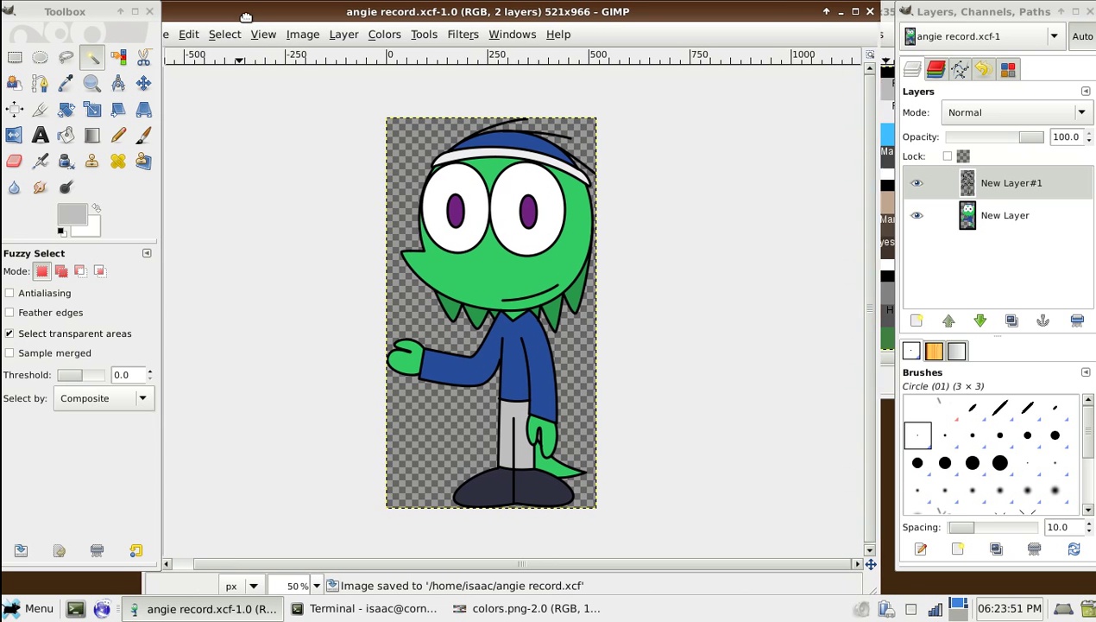
# Export the drawing as angie record.png and close its image window
pyautogui.click(172, 33)
pyautogui.click(198, 181)
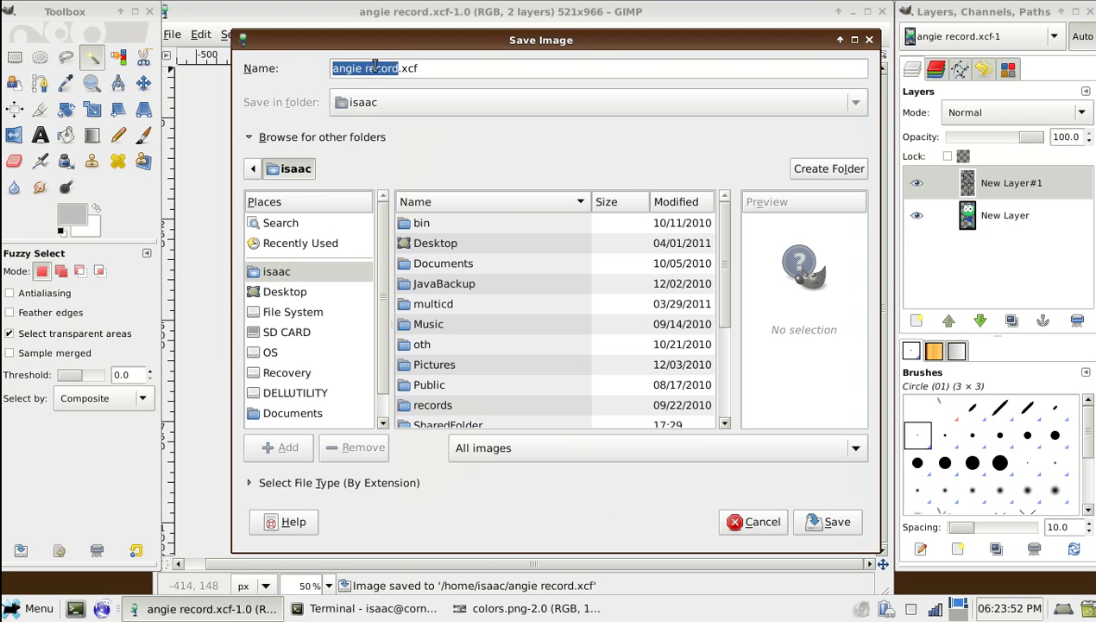
pyautogui.click(435, 68)
pyautogui.press('BackSpace')
pyautogui.press('BackSpace')
pyautogui.press('BackSpace')
pyautogui.write('png')
pyautogui.press('Return')
pyautogui.press('Return')
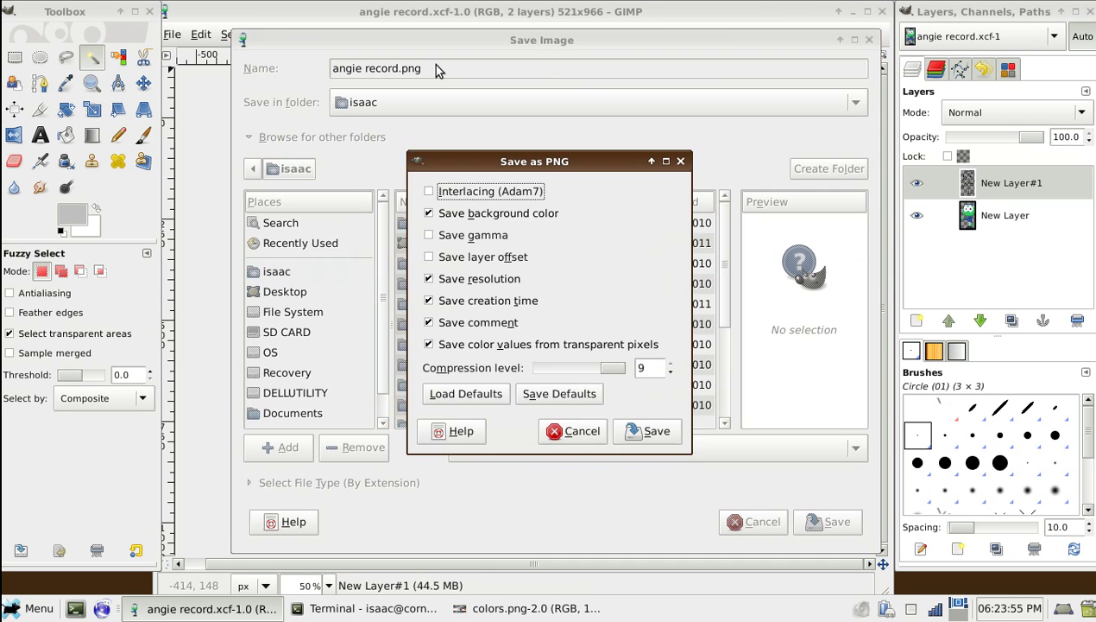
pyautogui.press('Return')
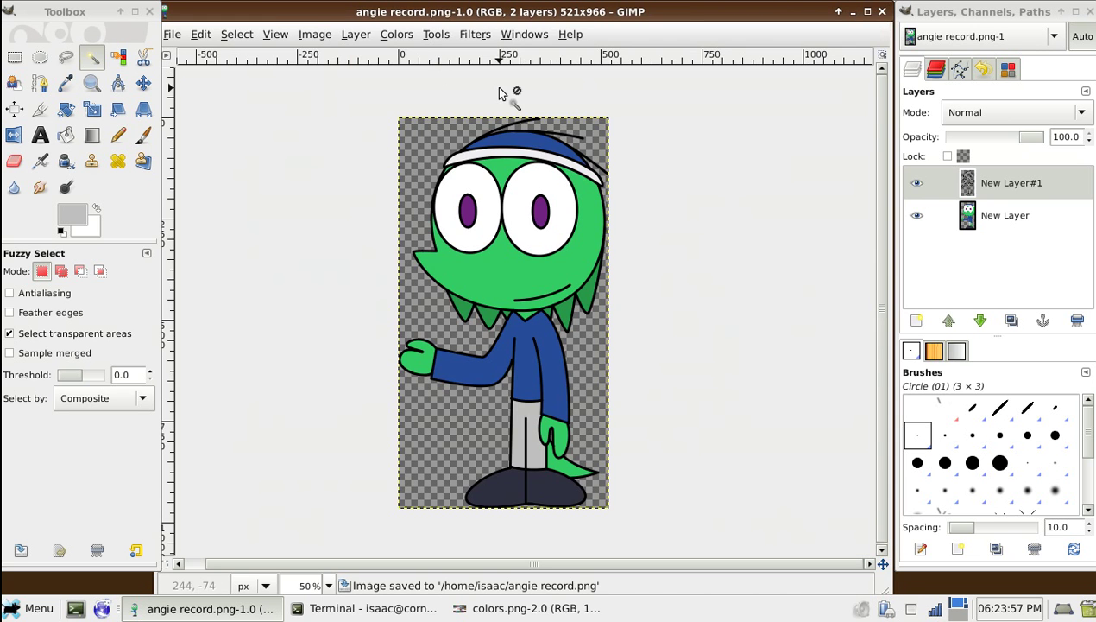
pyautogui.hotkey('ctrl', 'w')
pyautogui.hotkey('ctrl', 'w')
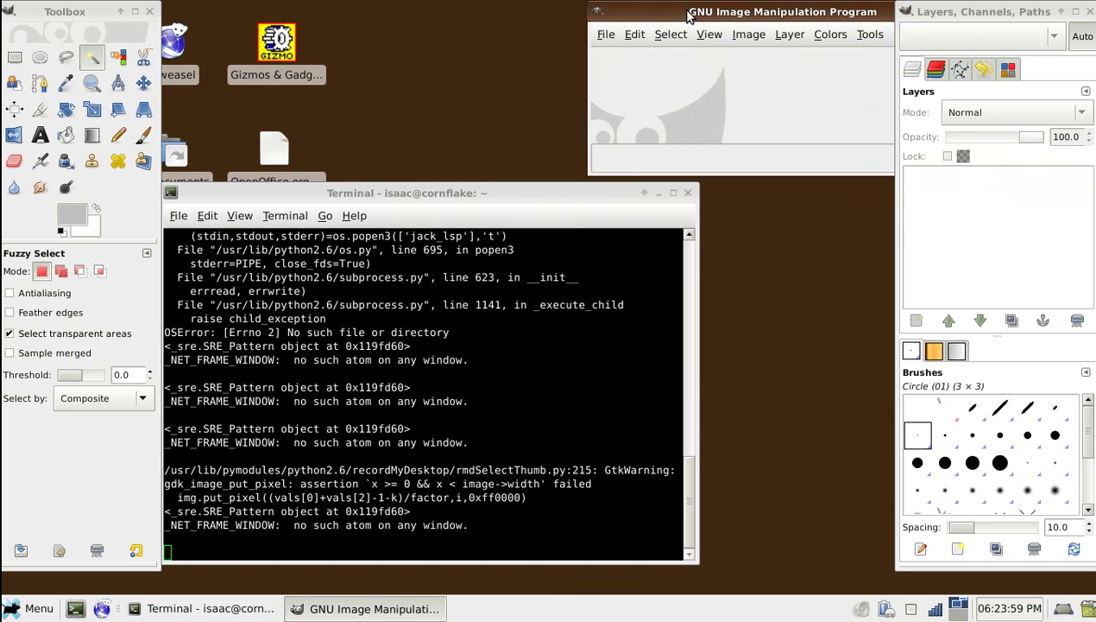